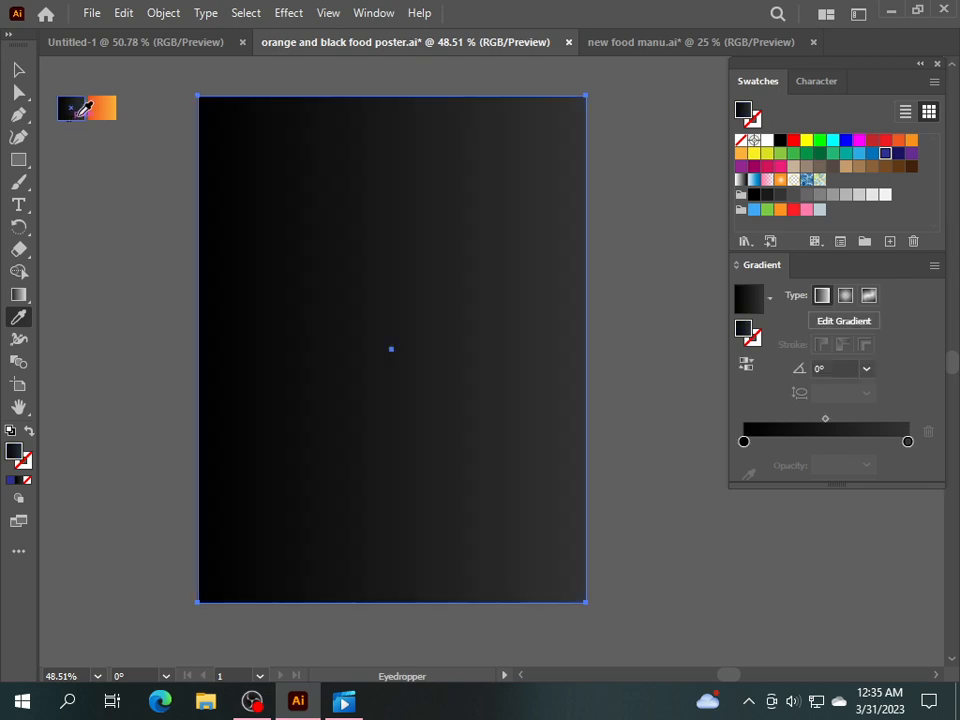
# Fill the background rectangle with the black gradient sample, running vertically at -90°.
pyautogui.click(18, 70)
pyautogui.click(18, 296)
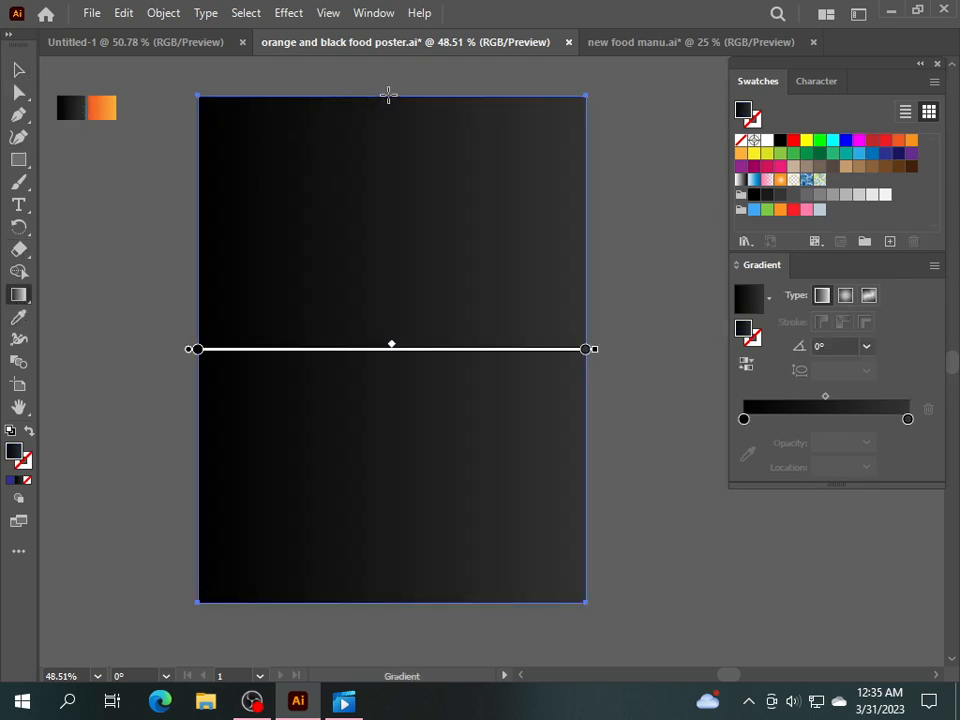
pyautogui.moveTo(389, 94); pyautogui.dragTo(415, 563)
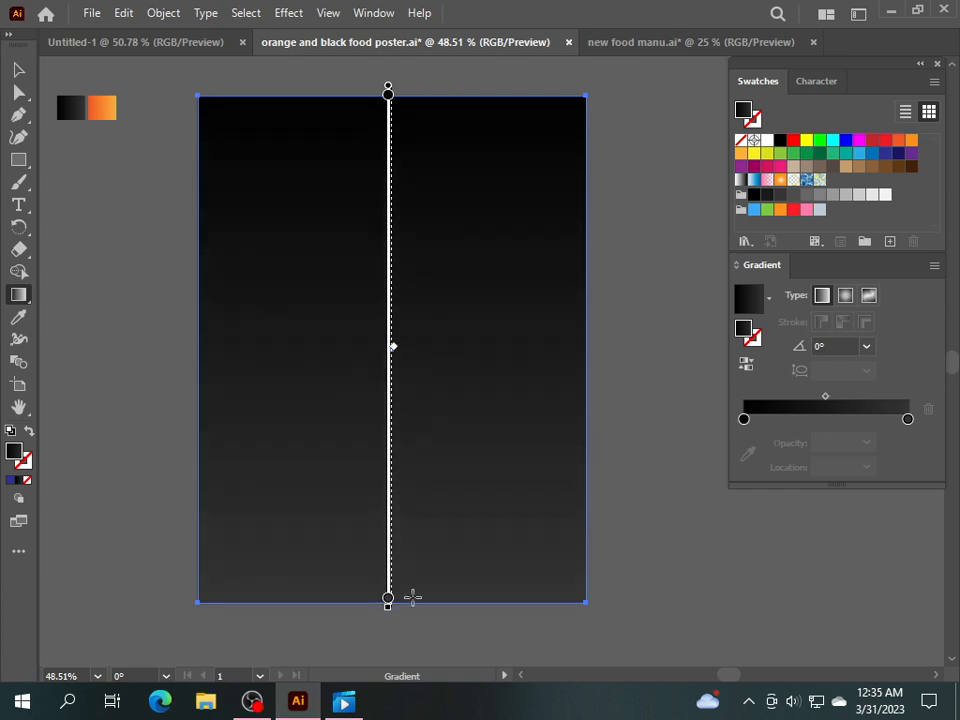
pyautogui.click(18, 69)
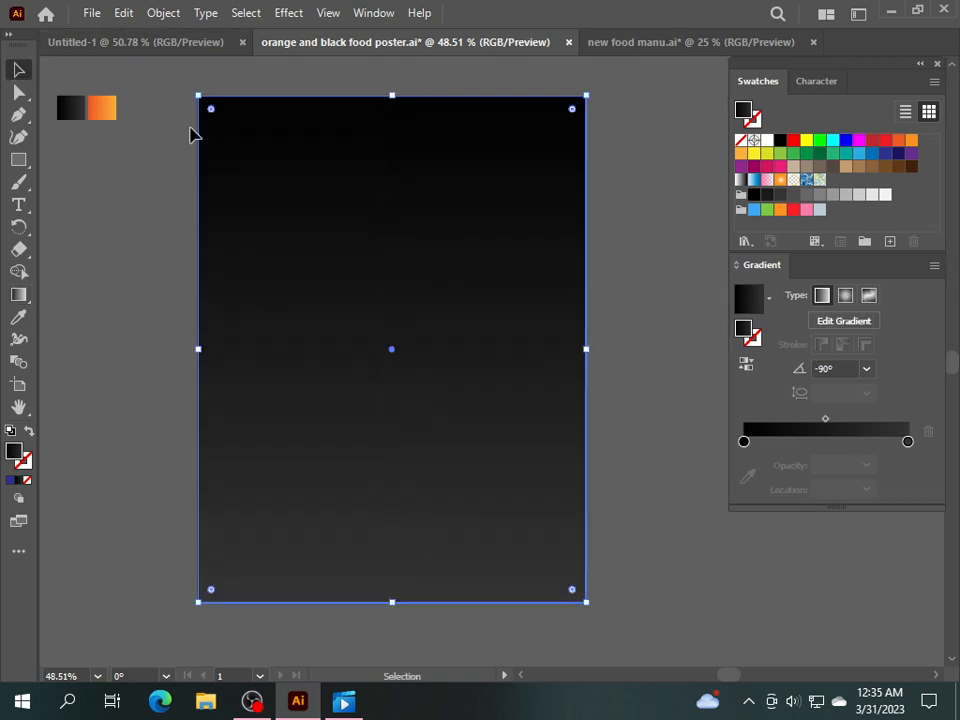
# Reverse the background gradient so black sits at the bottom, then lock the rectangle.
pyautogui.click(749, 367)
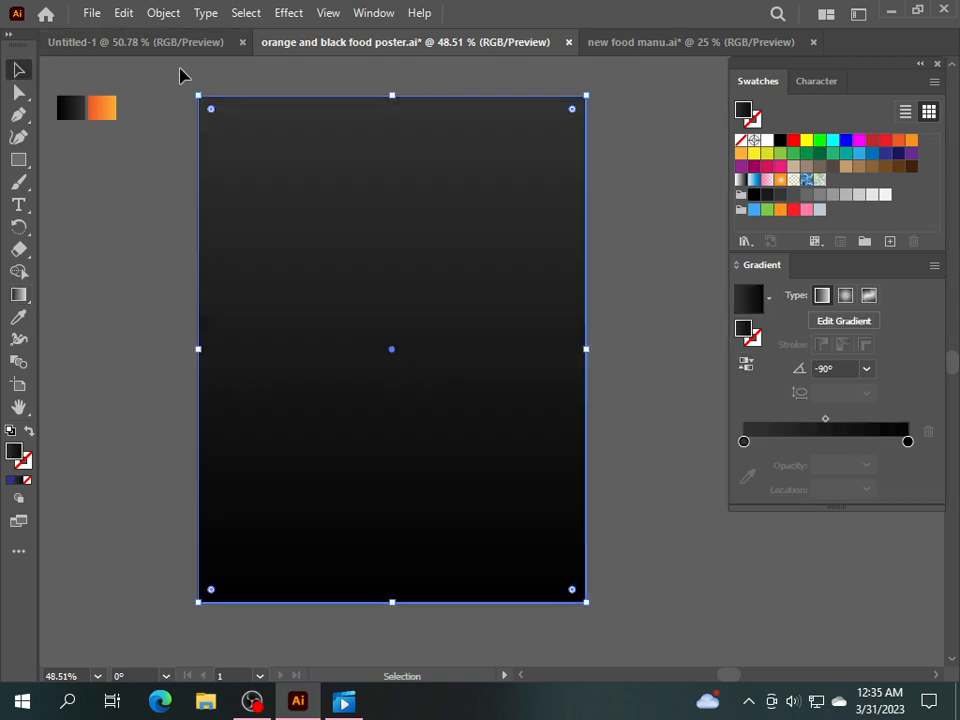
pyautogui.click(163, 13)
pyautogui.moveTo(401, 146)
pyautogui.click(484, 142)
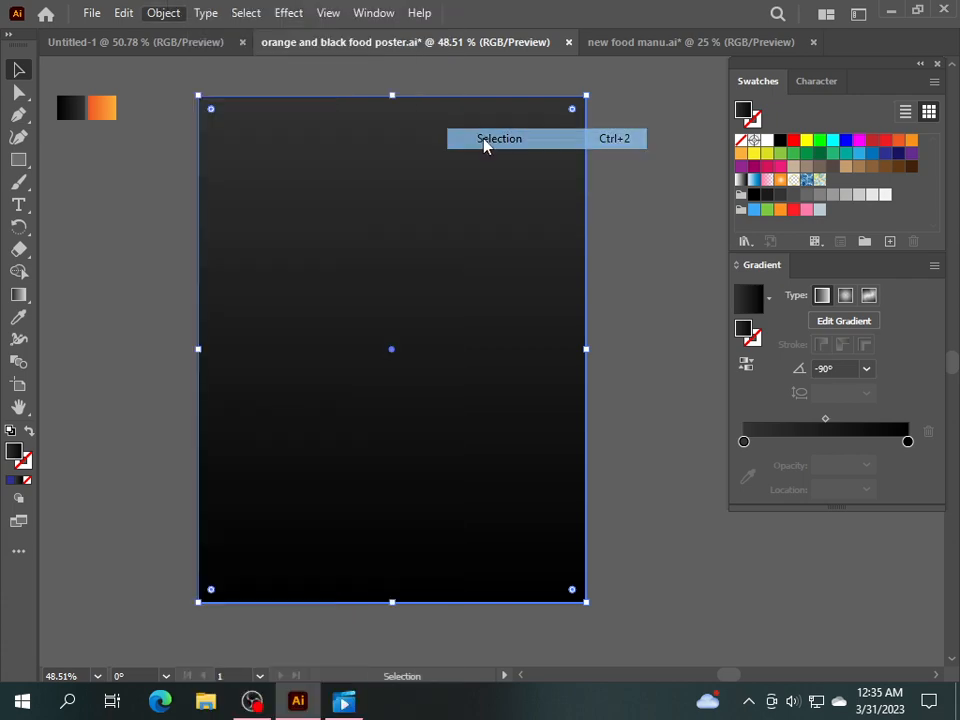
# Place a black chalk stroke from the Artistic_ChalkCharcoalPencil library left of the artboard.
pyautogui.click(376, 14)
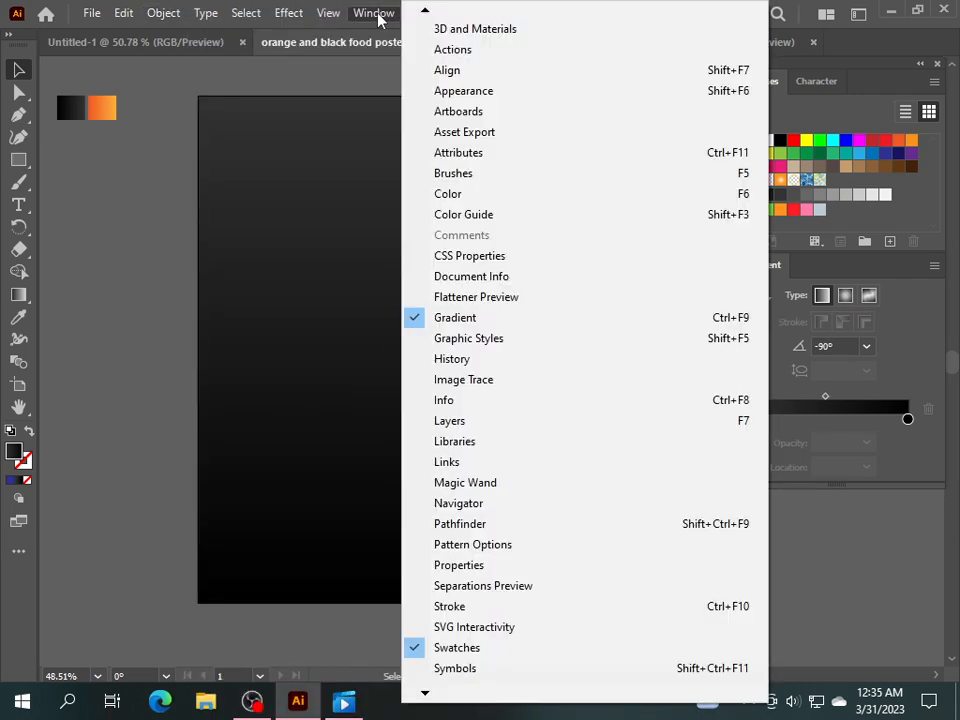
pyautogui.click(455, 174)
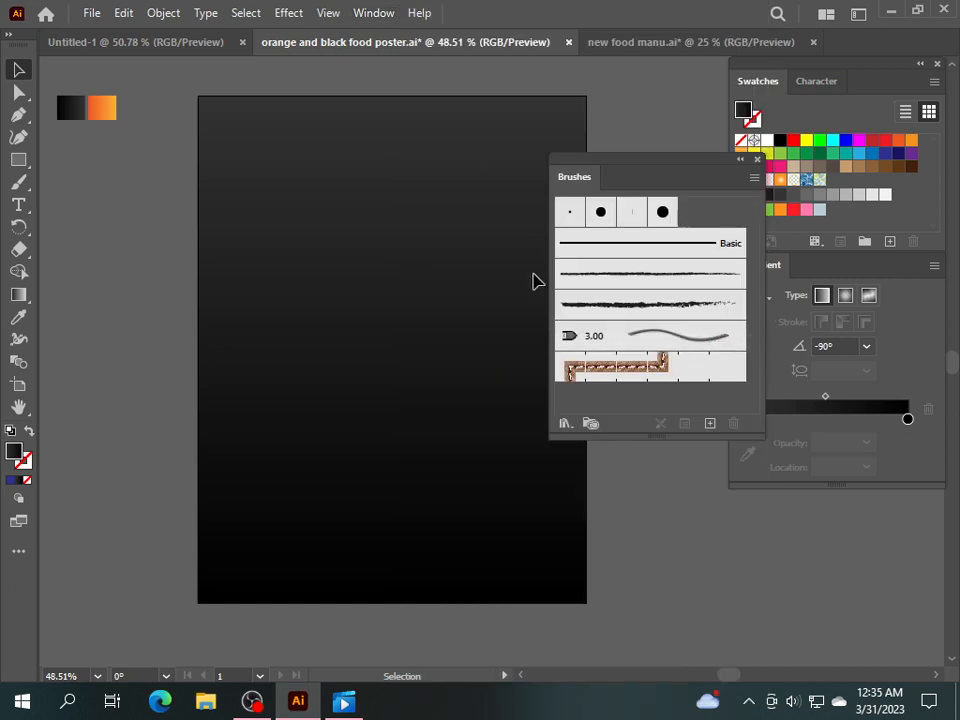
pyautogui.click(567, 425)
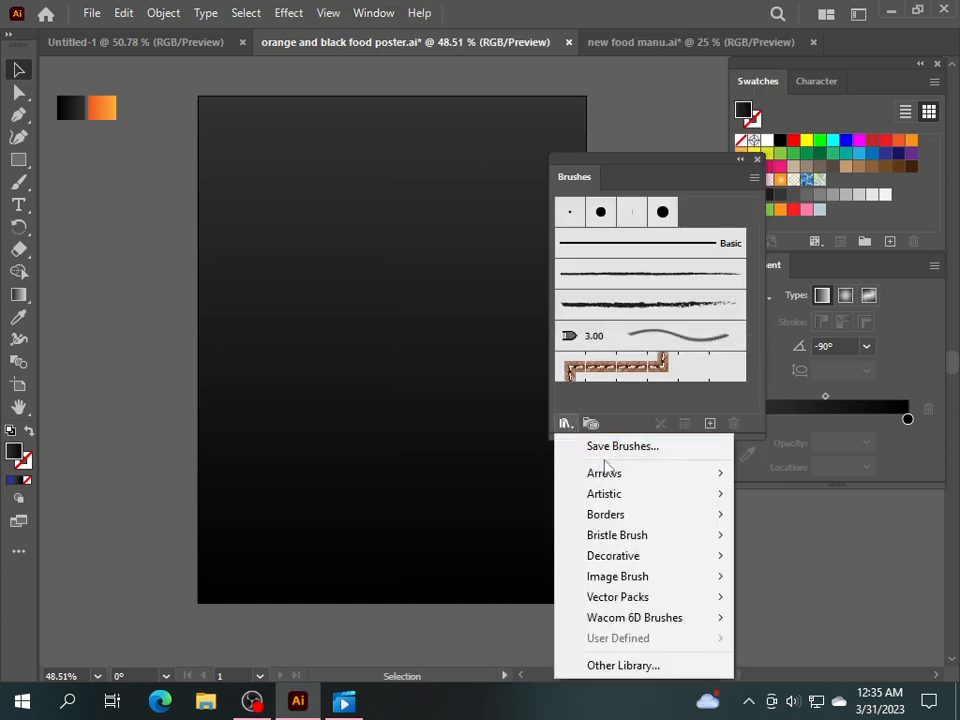
pyautogui.moveTo(628, 495)
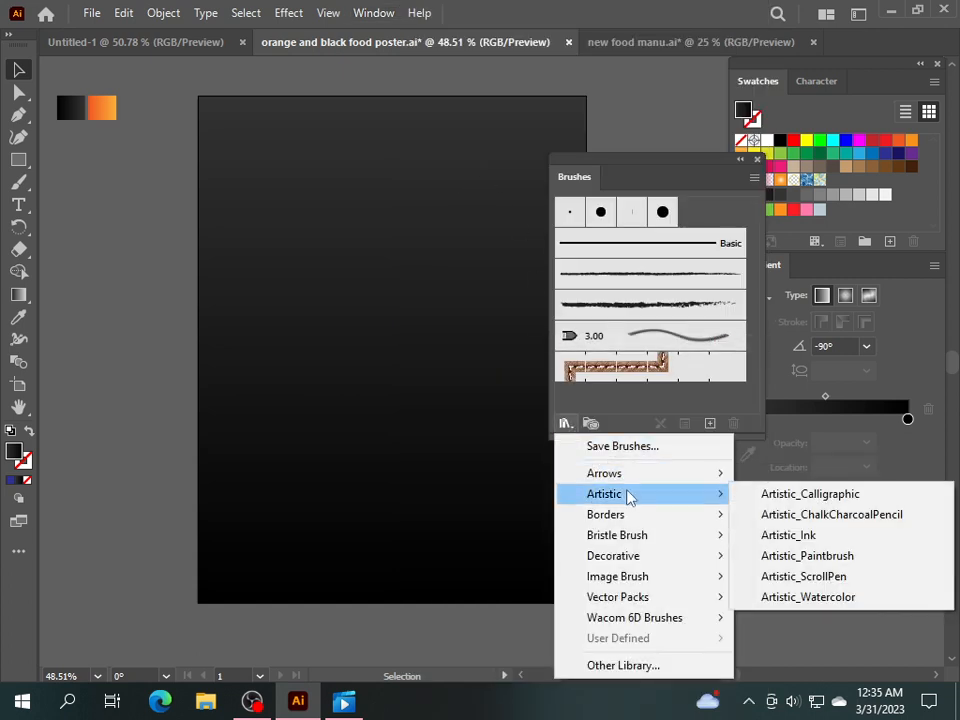
pyautogui.click(768, 514)
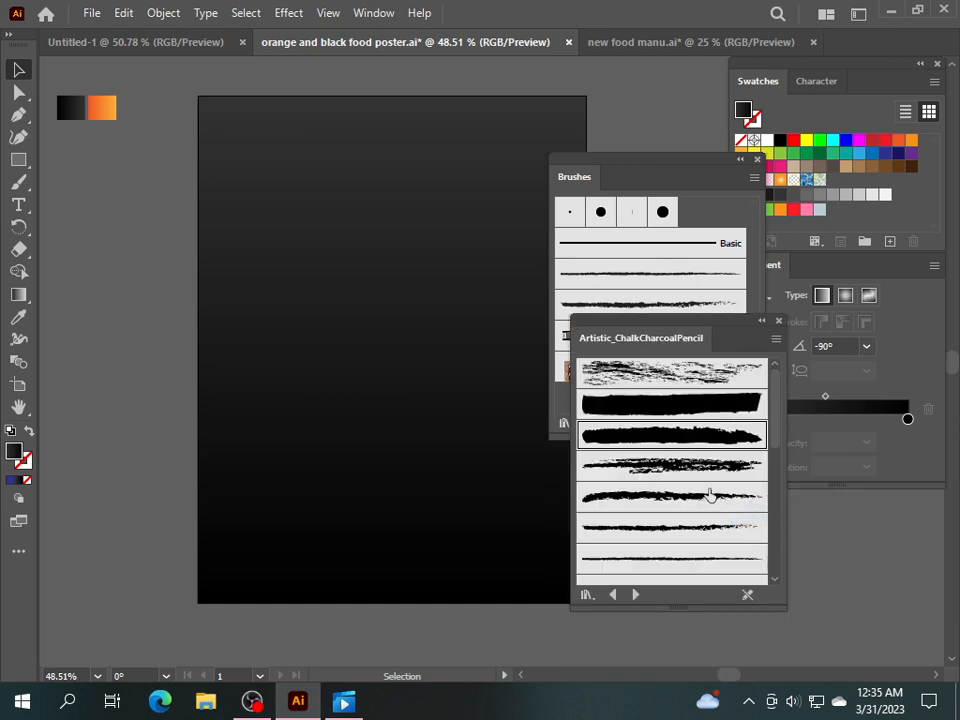
pyautogui.moveTo(727, 443); pyautogui.dragTo(305, 391)
pyautogui.moveTo(245, 378); pyautogui.dragTo(160, 346)
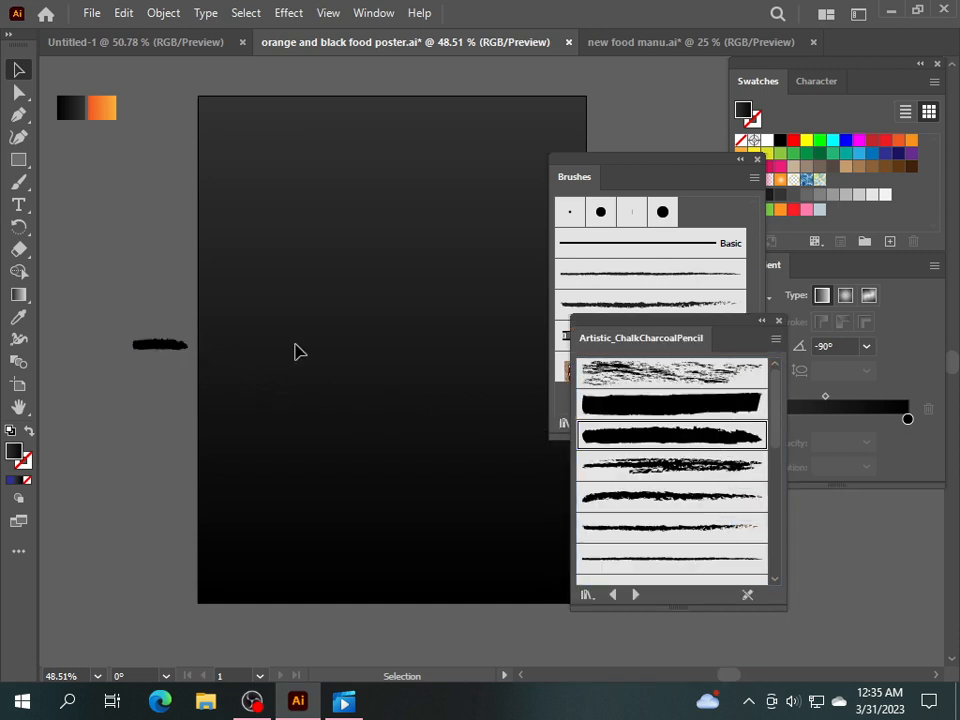
pyautogui.click(779, 322)
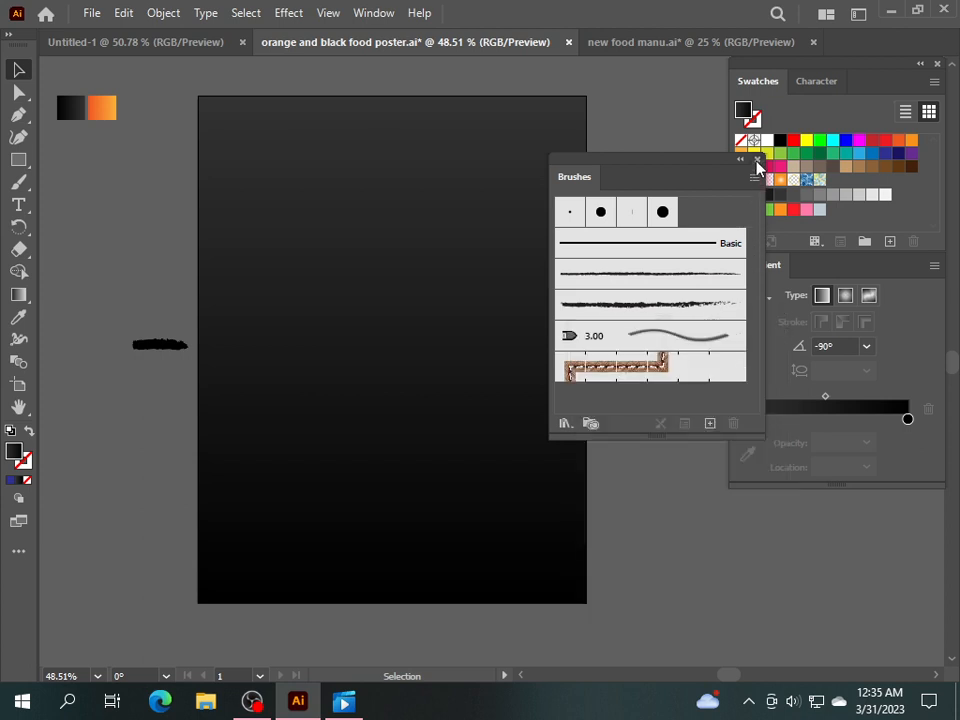
pyautogui.click(757, 160)
pyautogui.click(176, 346)
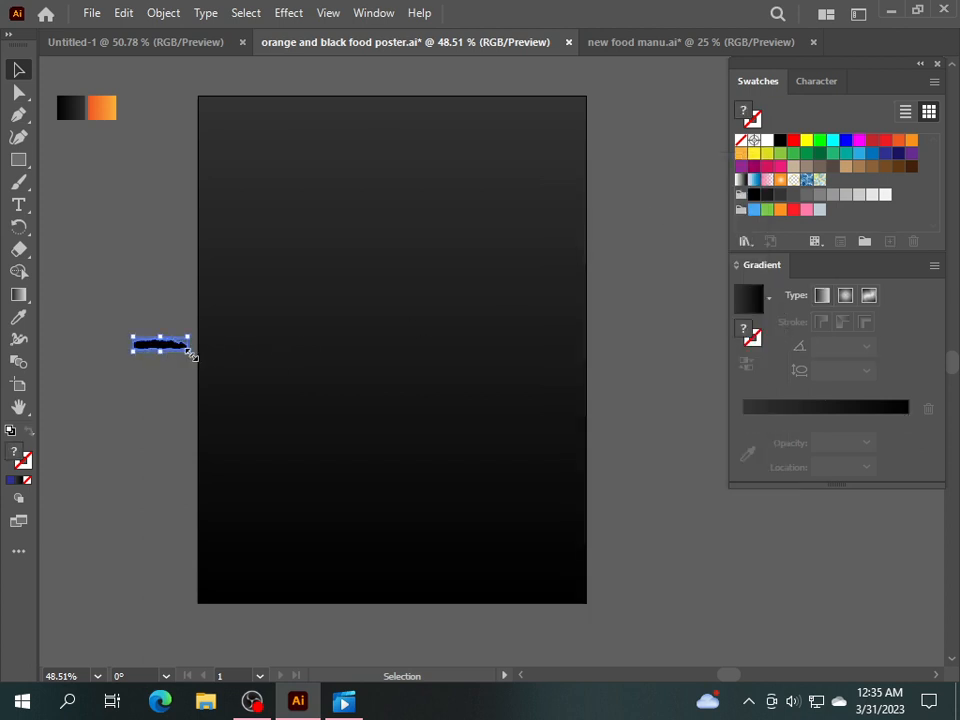
# Enlarge the chalk stroke across the artboard, expand it into a shape, and ungroup it.
pyautogui.moveTo(190, 354)
pyautogui.mouseDown()
pyautogui.moveTo(388, 405)
pyautogui.moveTo(391, 392)
pyautogui.mouseUp()
pyautogui.moveTo(230, 357)
pyautogui.mouseDown()
pyautogui.moveTo(375, 356)
pyautogui.moveTo(456, 388)
pyautogui.mouseUp()
pyautogui.moveTo(624, 426); pyautogui.dragTo(651, 439)
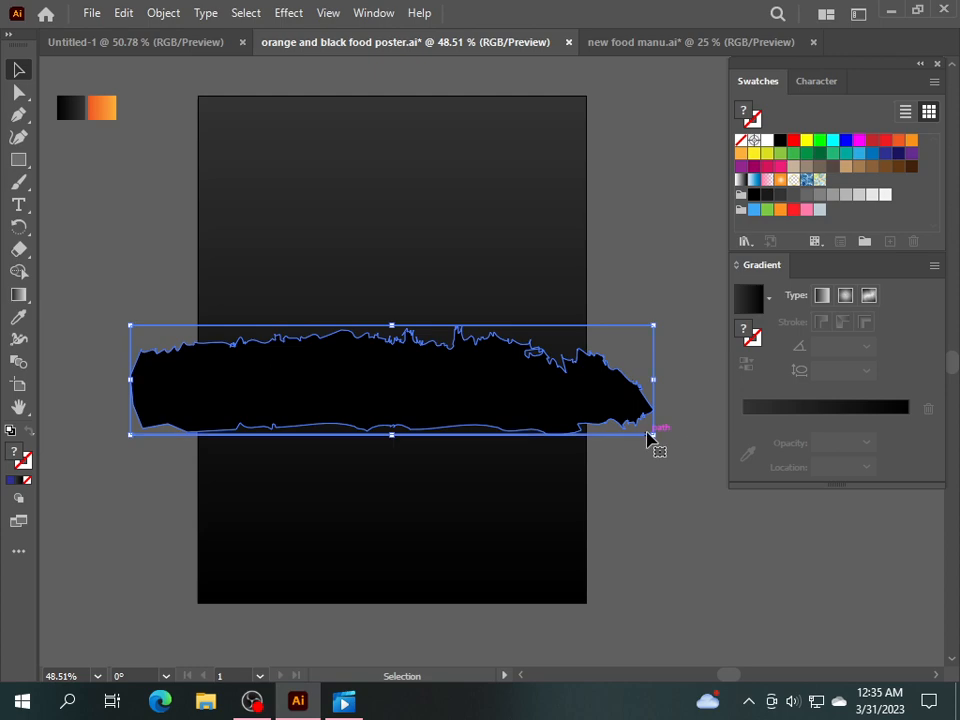
pyautogui.click(177, 14)
pyautogui.click(242, 230)
pyautogui.rightClick(457, 362)
pyautogui.click(493, 512)
pyautogui.rightClick(441, 403)
pyautogui.click(455, 512)
# Ungroup the remaining parts, delete the stray specks, and move the torn shape mid-artboard.
pyautogui.moveTo(413, 385)
pyautogui.mouseDown()
pyautogui.moveTo(404, 284)
pyautogui.moveTo(418, 298)
pyautogui.mouseUp()
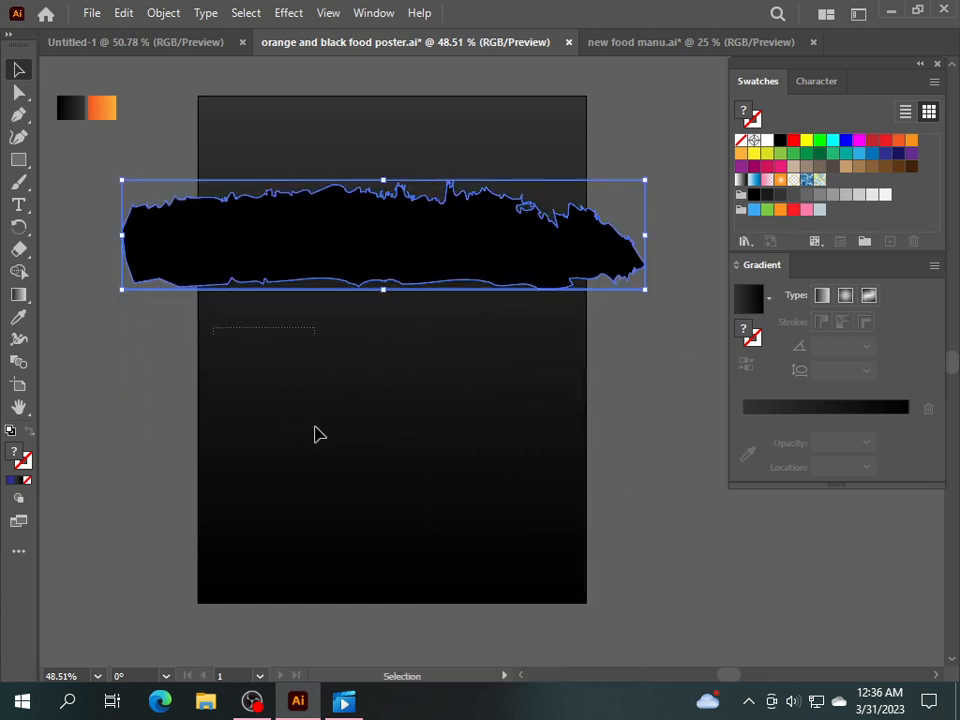
pyautogui.click(264, 343)
pyautogui.moveTo(270, 257); pyautogui.dragTo(302, 257)
pyautogui.rightClick(270, 304)
pyautogui.click(335, 512)
pyautogui.click(306, 476)
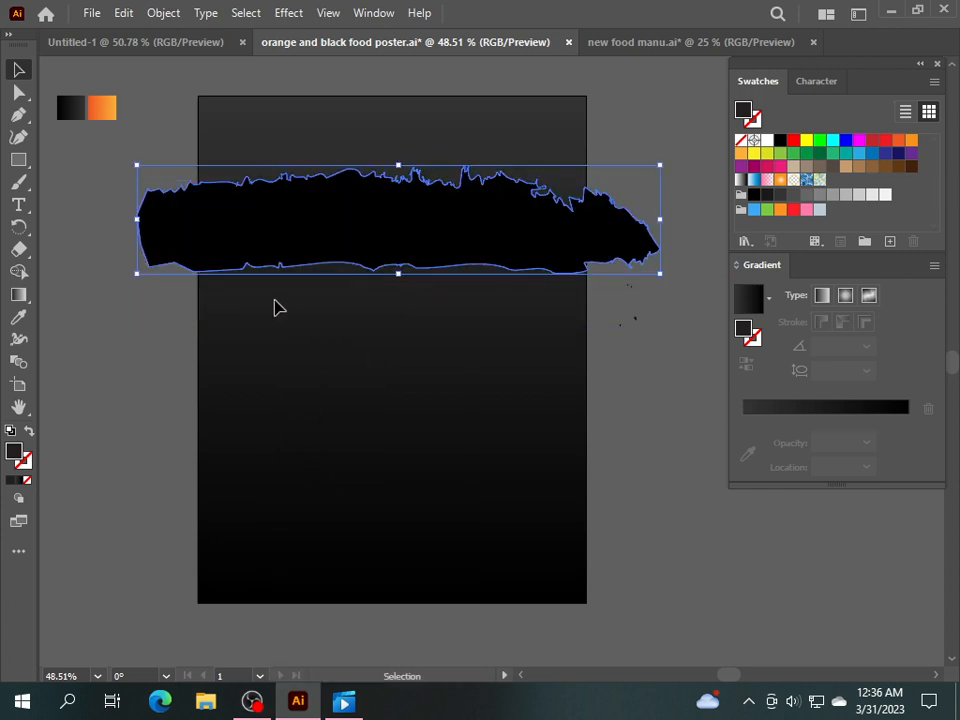
pyautogui.moveTo(308, 302); pyautogui.dragTo(309, 444)
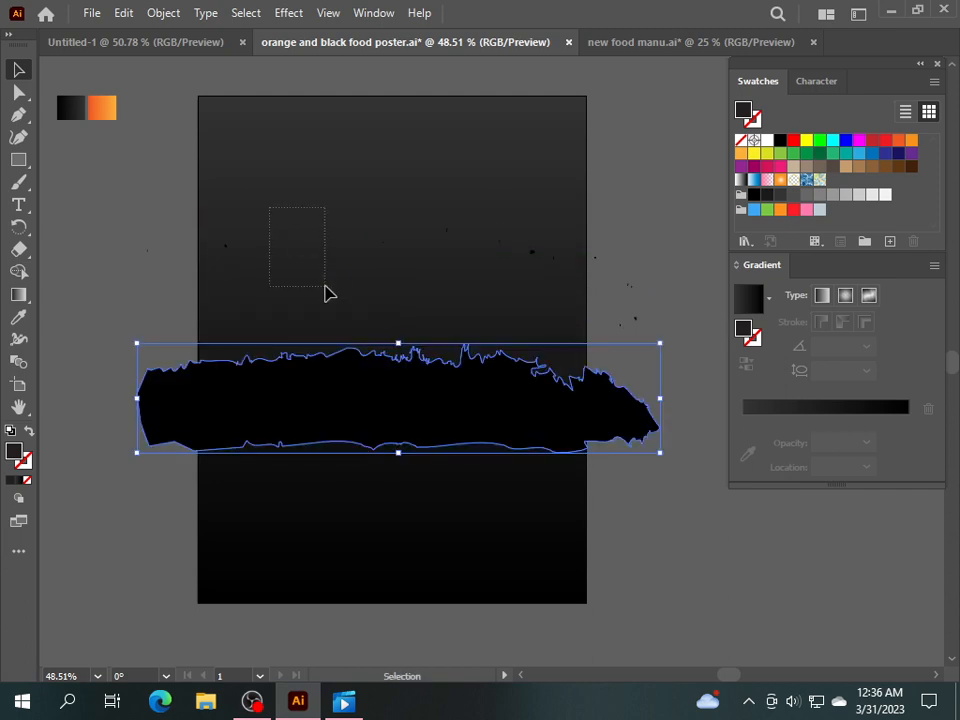
pyautogui.moveTo(330, 293); pyautogui.dragTo(326, 289)
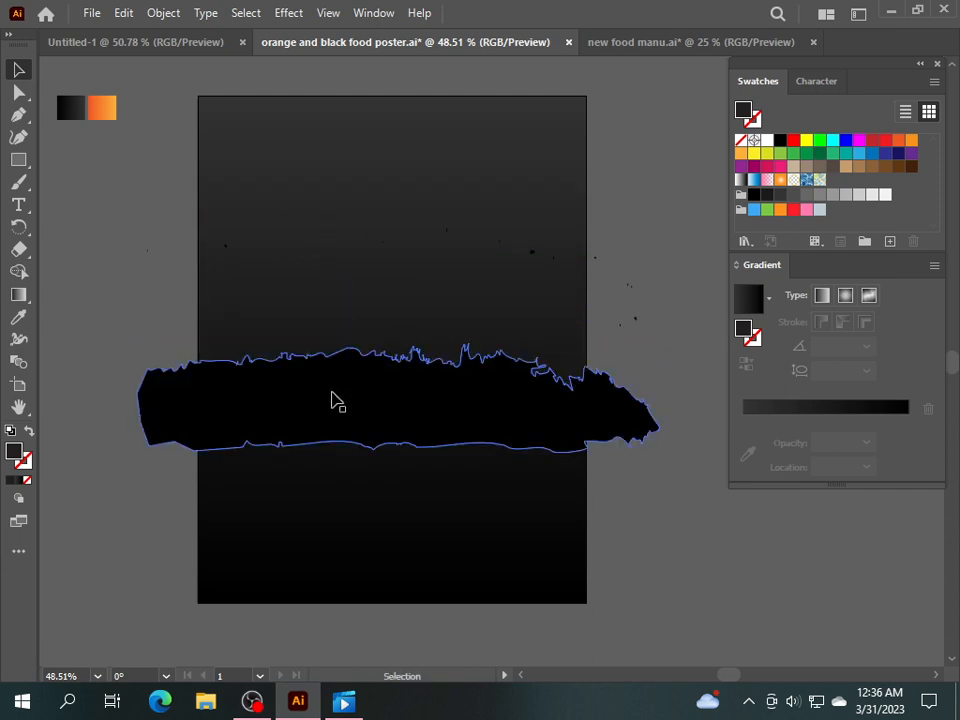
pyautogui.moveTo(336, 401); pyautogui.dragTo(336, 558)
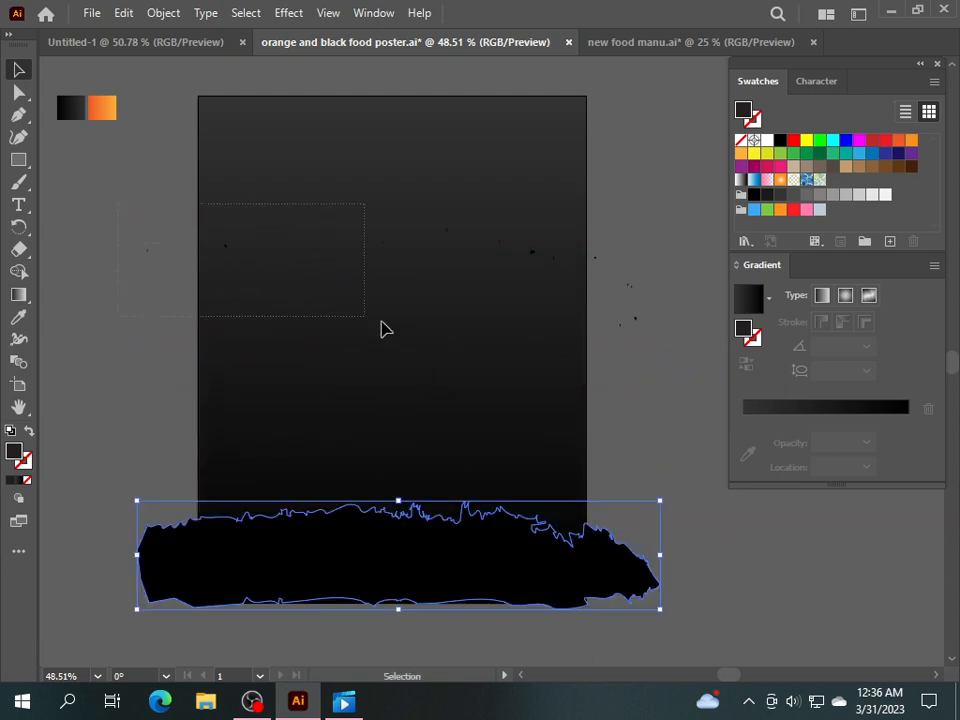
pyautogui.moveTo(618, 380); pyautogui.dragTo(645, 376)
pyautogui.press('Delete')
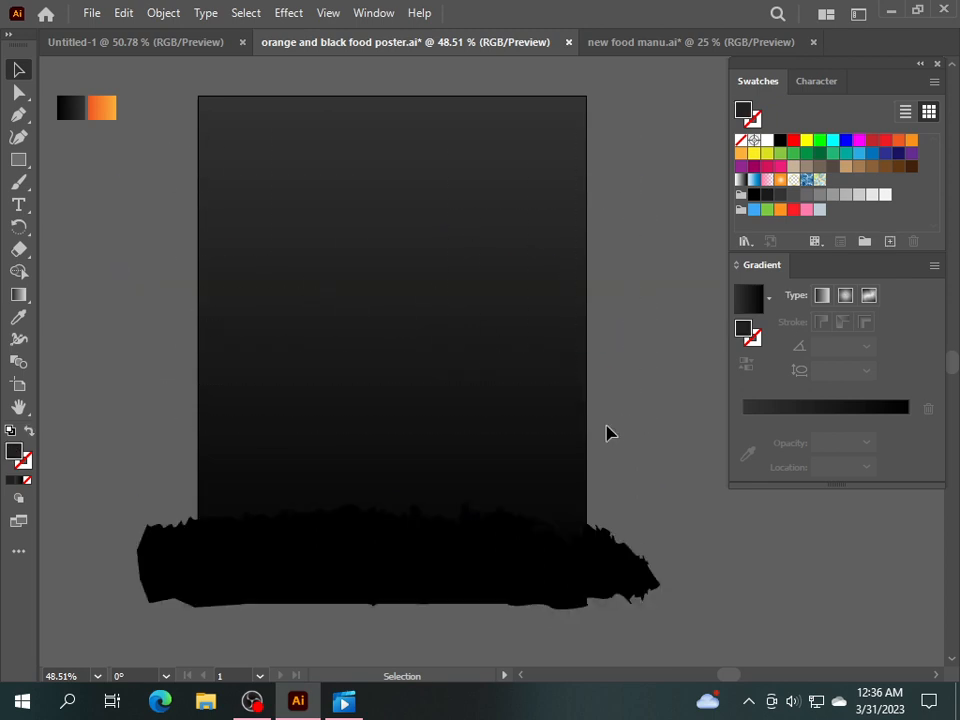
pyautogui.moveTo(504, 547)
pyautogui.mouseDown()
pyautogui.moveTo(508, 407)
pyautogui.moveTo(512, 371)
pyautogui.moveTo(520, 372)
pyautogui.mouseUp()
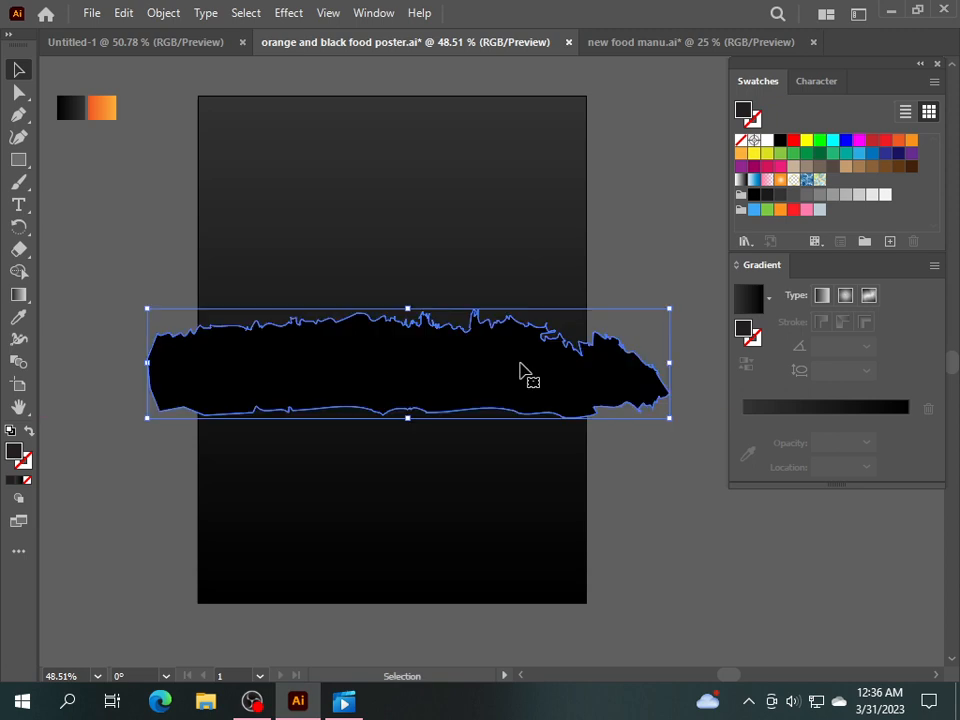
# Sample the dark gradient onto the torn shape, stack copies down the artboard, and select all.
pyautogui.click(19, 317)
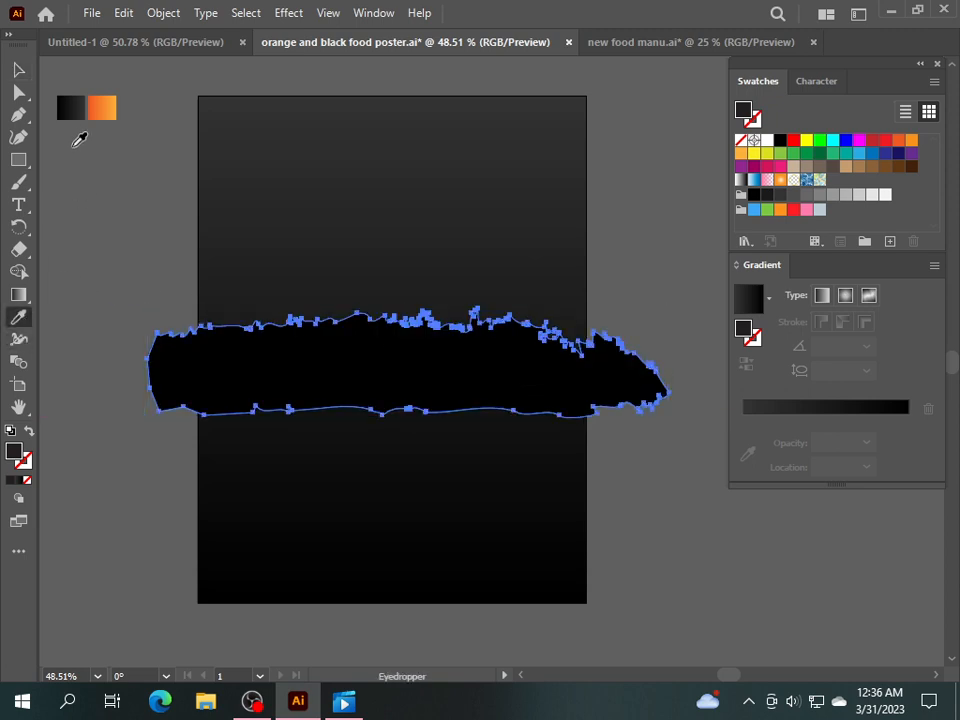
pyautogui.click(73, 106)
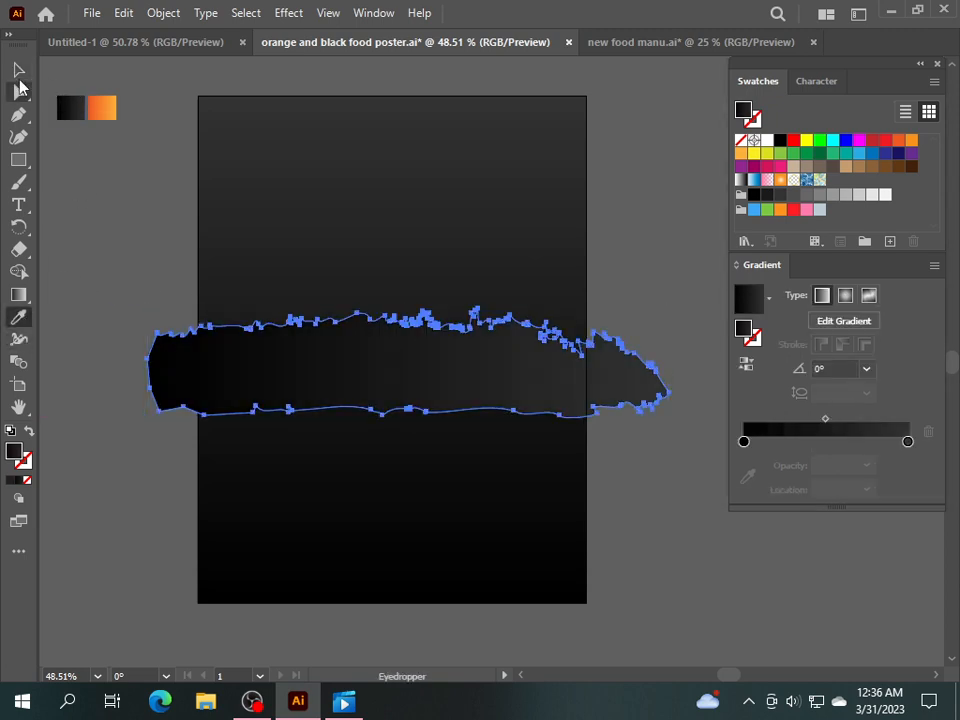
pyautogui.click(18, 70)
pyautogui.moveTo(342, 368)
pyautogui.mouseDown()
pyautogui.moveTo(354, 568)
pyautogui.moveTo(345, 566)
pyautogui.moveTo(396, 510)
pyautogui.moveTo(399, 448)
pyautogui.moveTo(396, 514)
pyautogui.moveTo(396, 399)
pyautogui.moveTo(418, 302)
pyautogui.mouseUp()
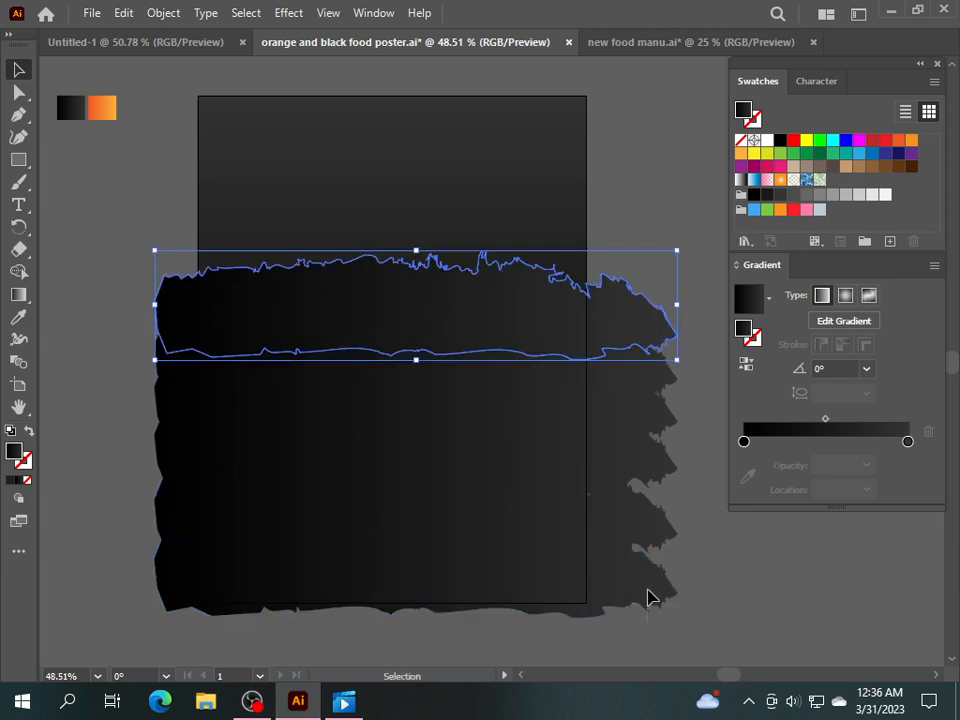
pyautogui.hotkey('ctrl', 'a')
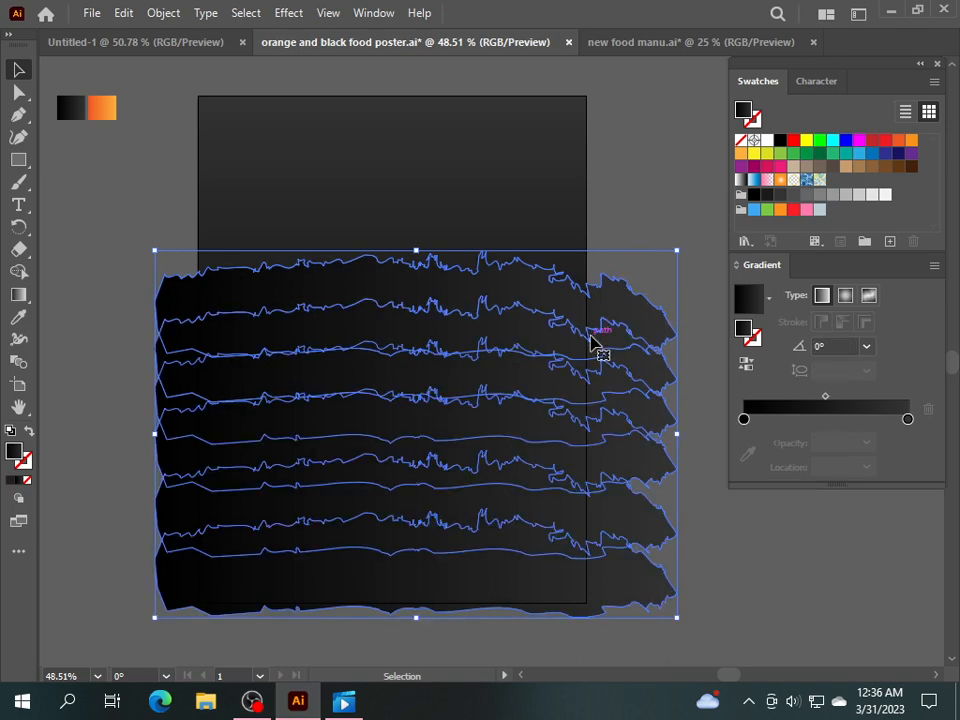
# Group the stacked torn bands, tilt them diagonally, and stretch the group taller.
pyautogui.rightClick(556, 428)
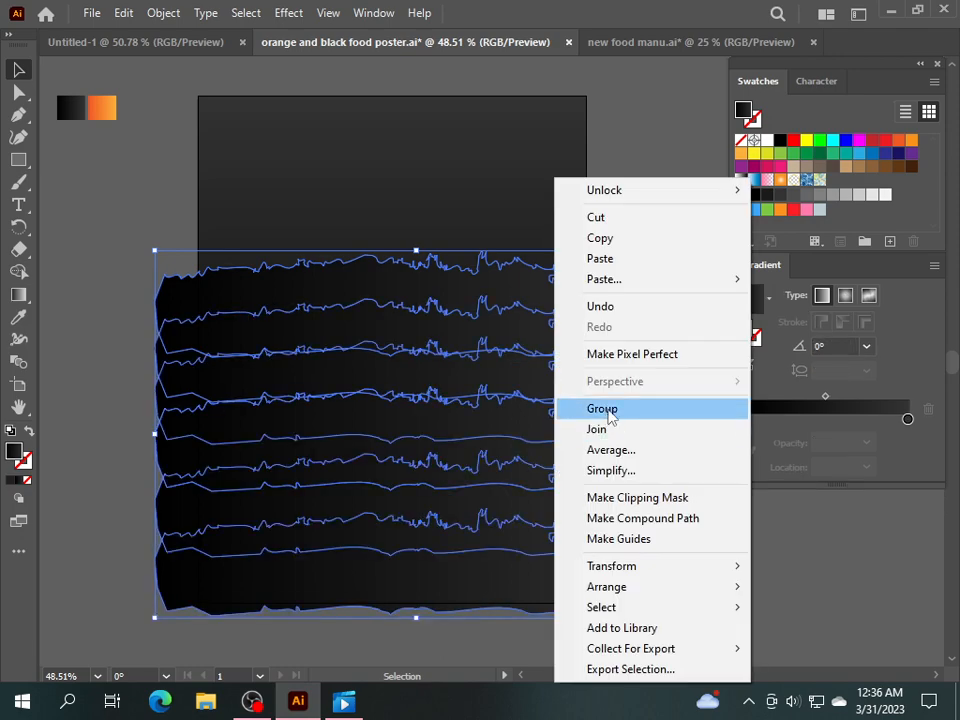
pyautogui.click(595, 408)
pyautogui.moveTo(679, 627); pyautogui.dragTo(703, 528)
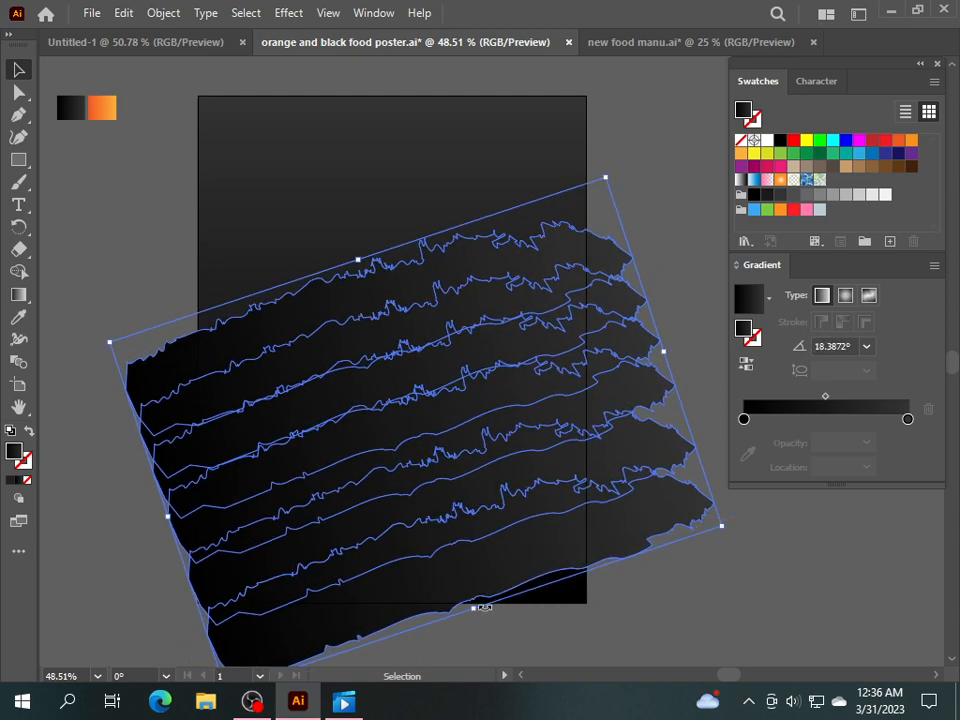
pyautogui.moveTo(478, 613); pyautogui.dragTo(507, 643)
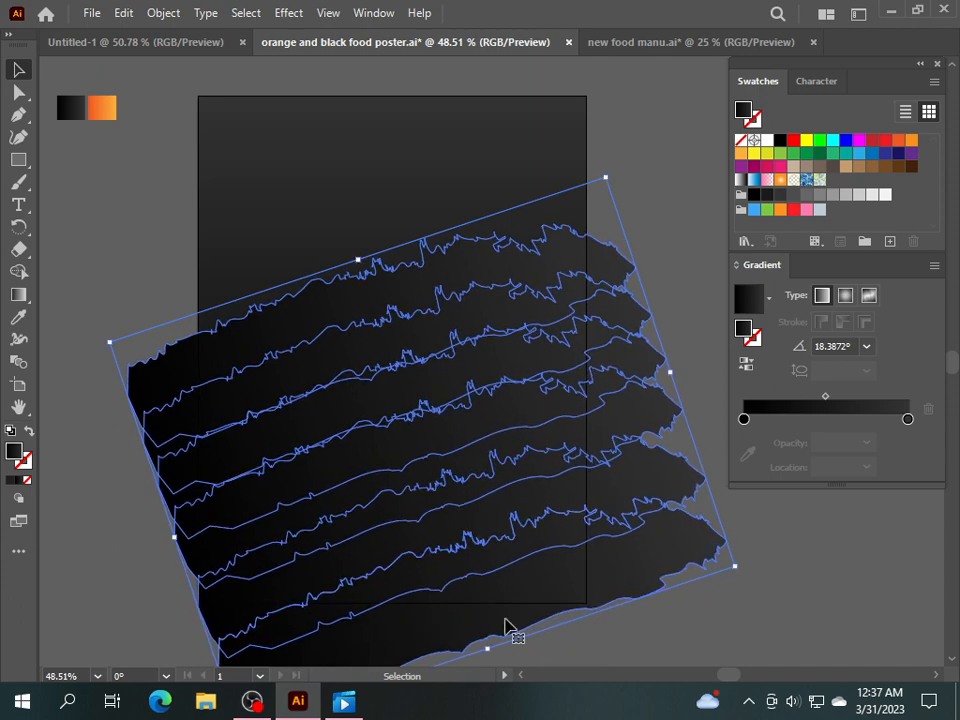
# Redirect the bands' dark gradient top to bottom (about -107.966°) and select the group.
pyautogui.click(19, 295)
pyautogui.moveTo(468, 212)
pyautogui.mouseDown()
pyautogui.moveTo(467, 375)
pyautogui.moveTo(431, 476)
pyautogui.moveTo(332, 634)
pyautogui.mouseUp()
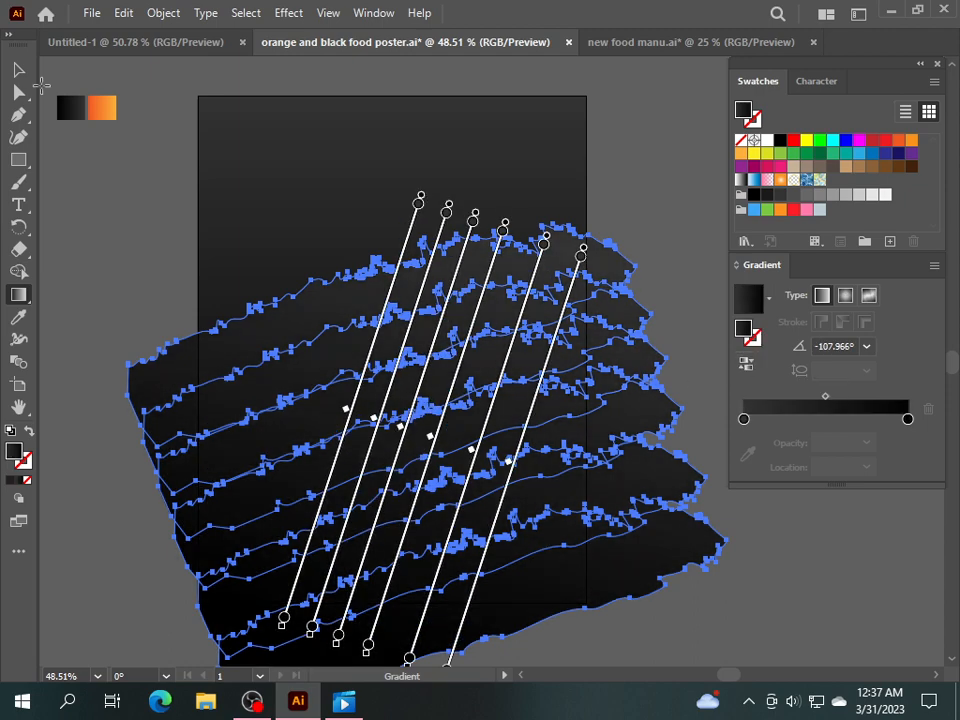
pyautogui.click(19, 70)
pyautogui.click(184, 242)
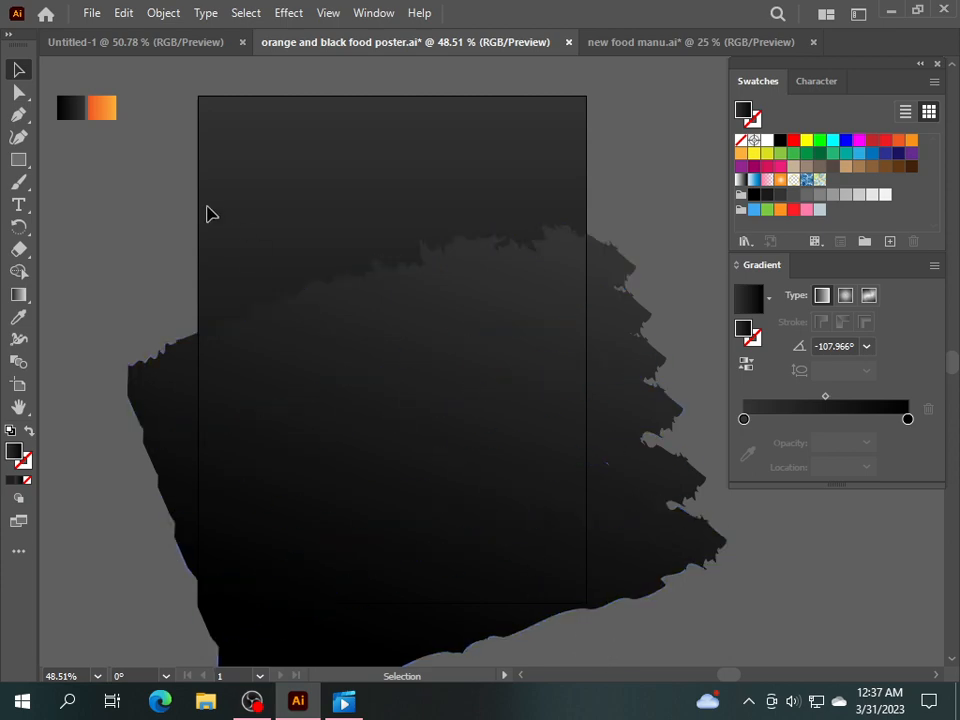
pyautogui.click(322, 305)
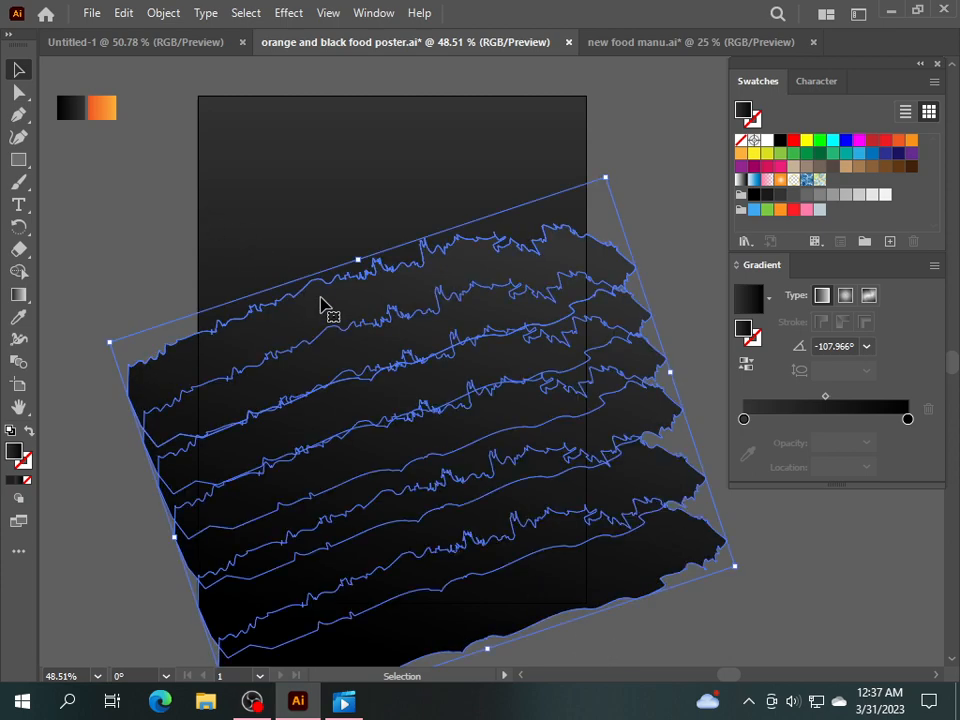
# Ungroup the strips, copy the top strip, and paste the copy in front, moved aside.
pyautogui.rightClick(322, 305)
pyautogui.click(369, 515)
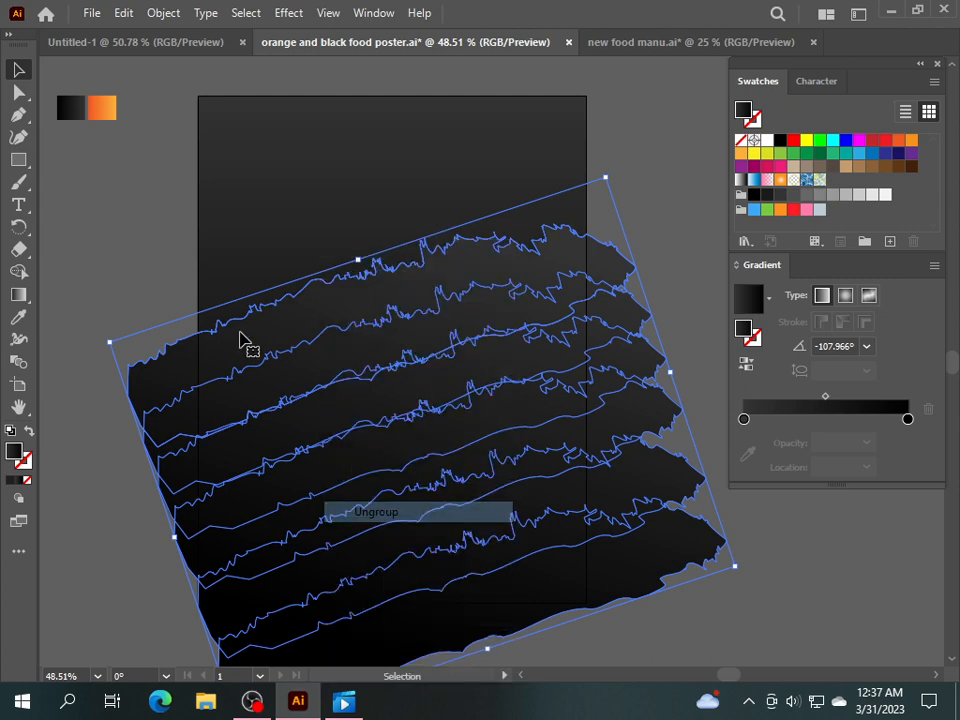
pyautogui.click(222, 275)
pyautogui.click(349, 325)
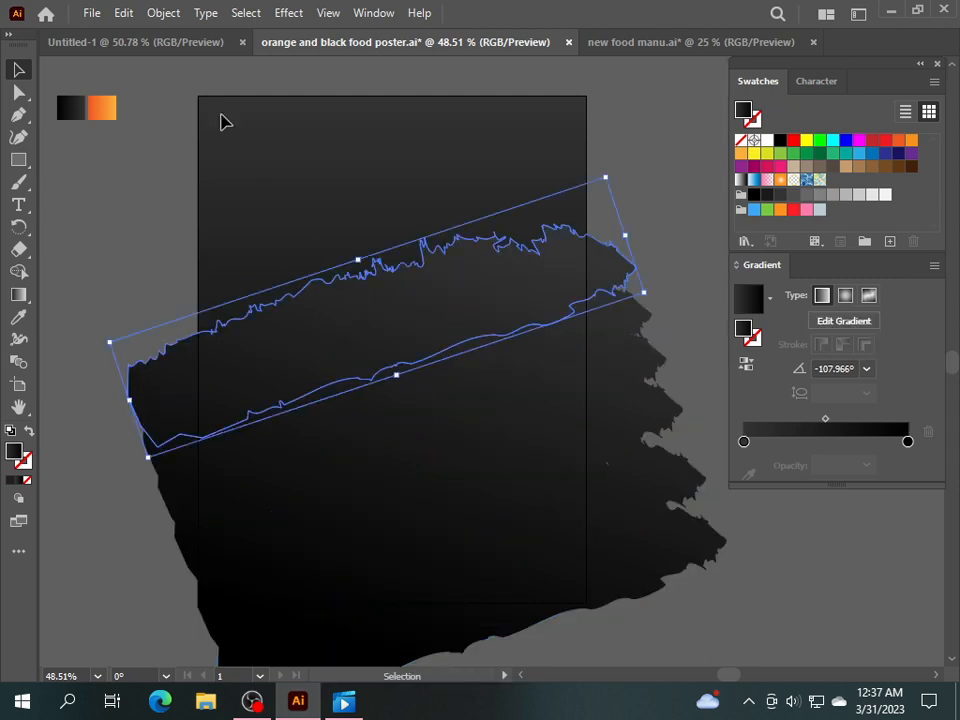
pyautogui.click(123, 13)
pyautogui.click(164, 106)
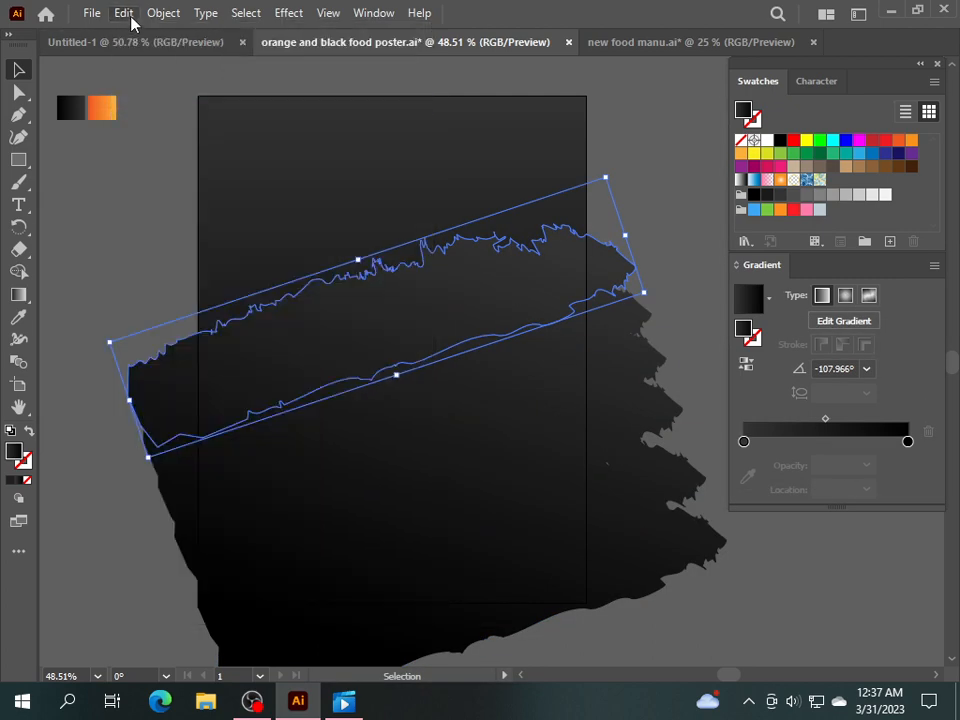
pyautogui.click(123, 13)
pyautogui.click(174, 144)
pyautogui.moveTo(368, 346); pyautogui.dragTo(225, 246)
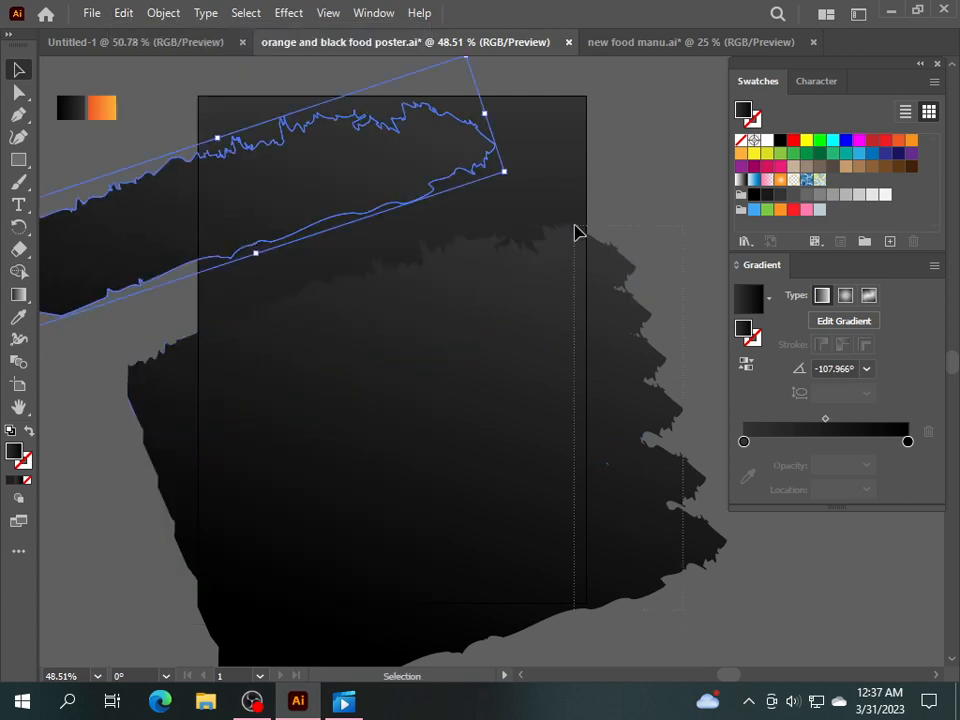
# Regroup the remaining black strips and move the copied strip onto the artboard's top edge.
pyautogui.rightClick(560, 300)
pyautogui.click(615, 418)
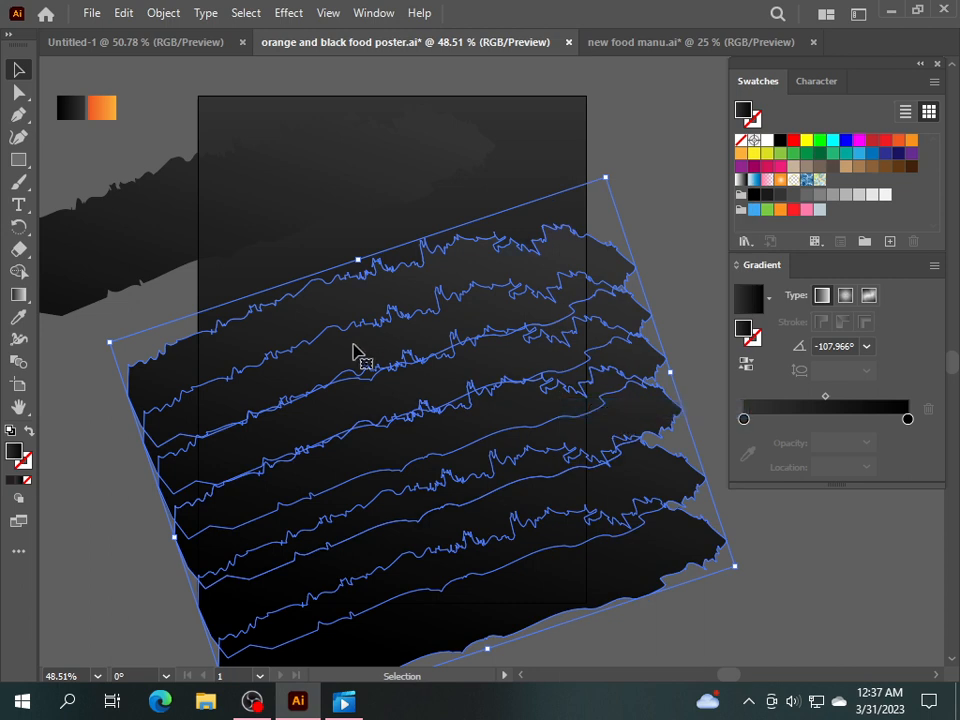
pyautogui.click(104, 411)
pyautogui.moveTo(141, 257)
pyautogui.mouseDown()
pyautogui.moveTo(279, 276)
pyautogui.moveTo(270, 285)
pyautogui.mouseUp()
pyautogui.click(20, 318)
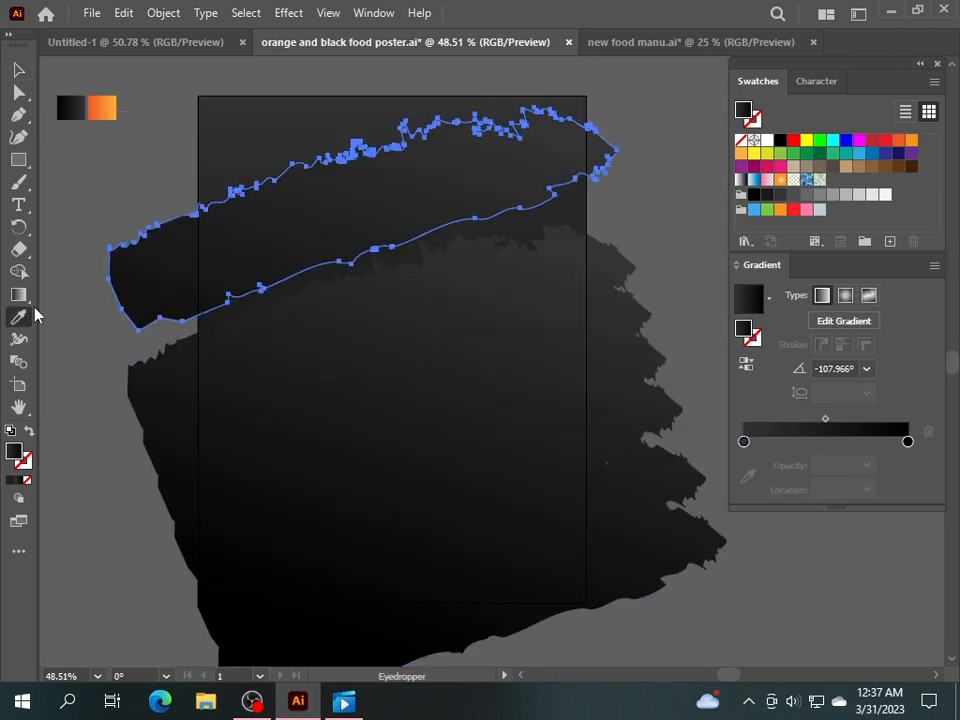
# Give the copied strip the orange gradient, rotate it, and group the orange strips.
pyautogui.click(108, 117)
pyautogui.click(19, 72)
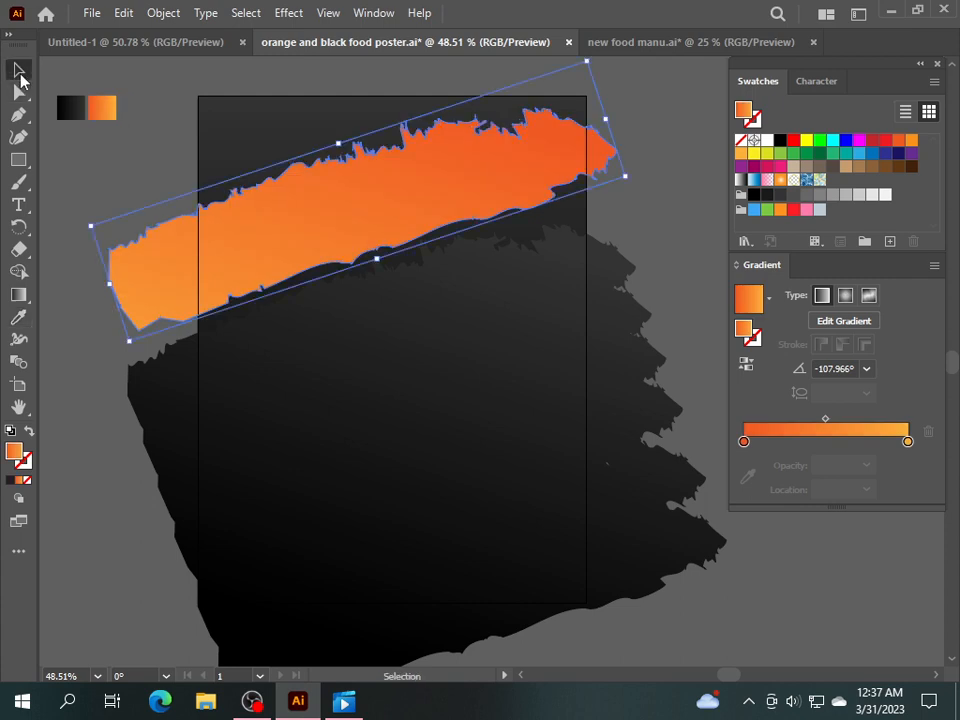
pyautogui.moveTo(288, 230); pyautogui.dragTo(291, 253)
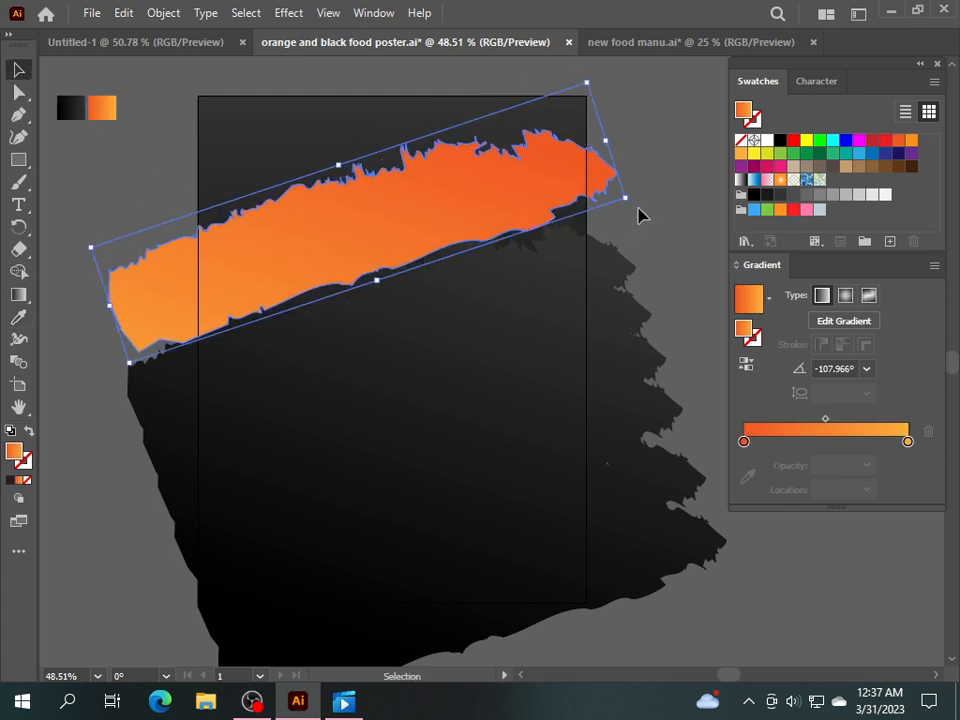
pyautogui.moveTo(631, 208)
pyautogui.mouseDown()
pyautogui.moveTo(606, 144)
pyautogui.moveTo(296, 226)
pyautogui.moveTo(304, 223)
pyautogui.moveTo(294, 268)
pyautogui.moveTo(327, 304)
pyautogui.moveTo(298, 285)
pyautogui.moveTo(291, 244)
pyautogui.moveTo(276, 233)
pyautogui.moveTo(300, 251)
pyautogui.moveTo(285, 208)
pyautogui.moveTo(302, 253)
pyautogui.moveTo(296, 229)
pyautogui.moveTo(236, 149)
pyautogui.mouseUp()
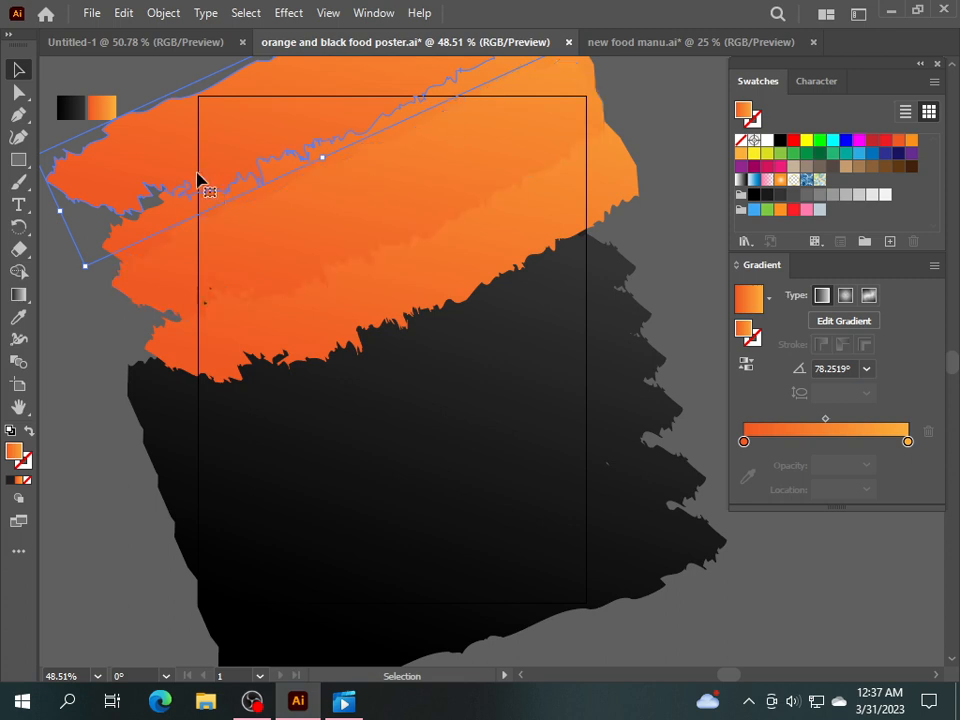
pyautogui.click(72, 234)
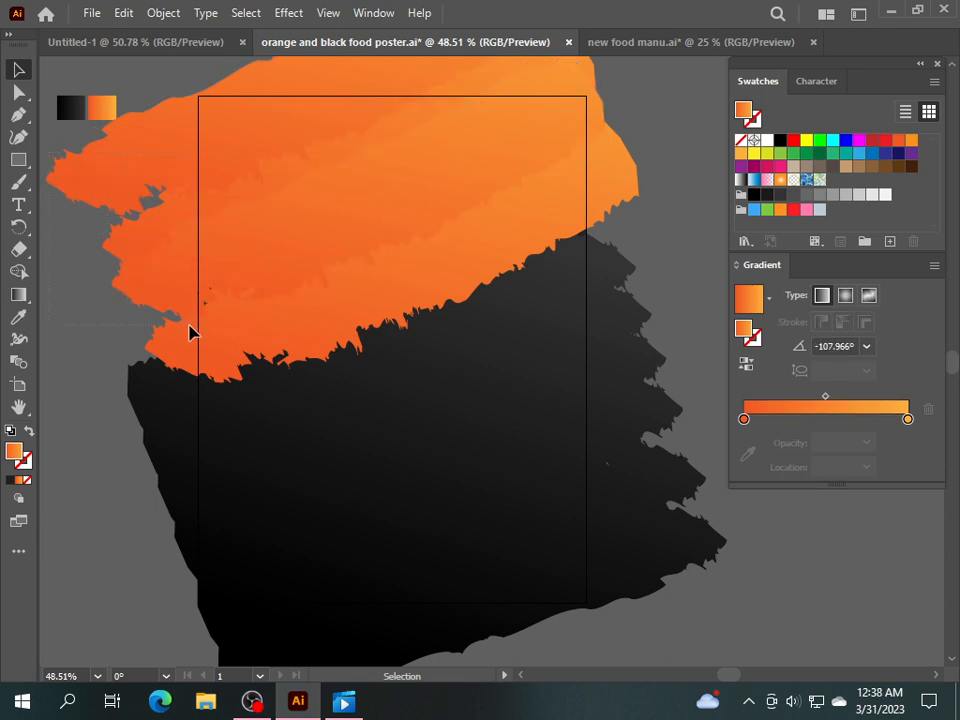
pyautogui.hotkey('ctrl', 'a')
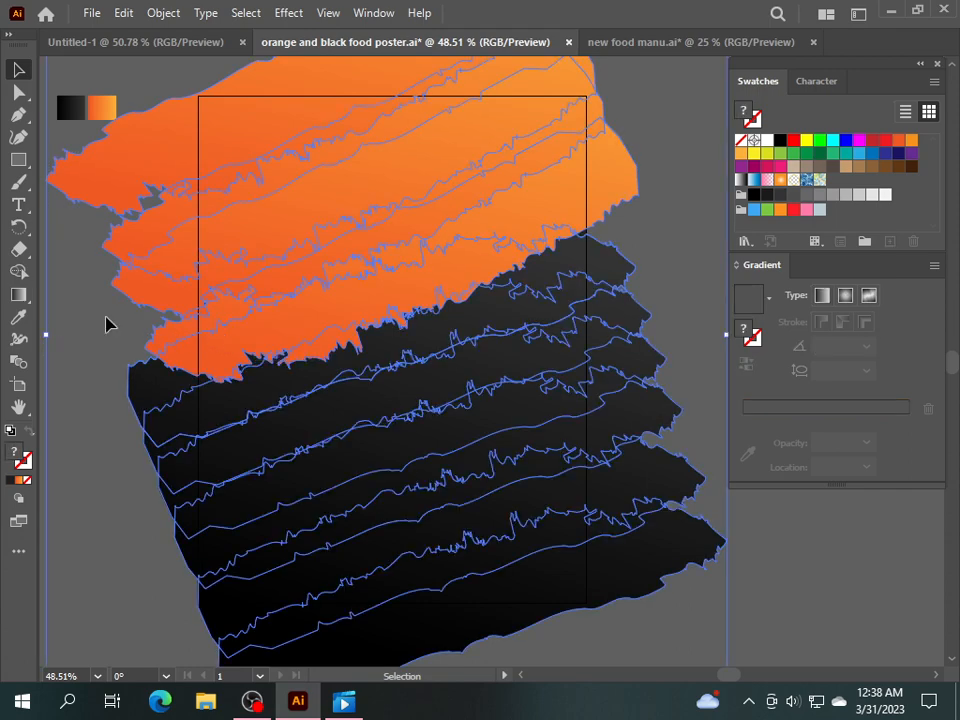
pyautogui.click(98, 262)
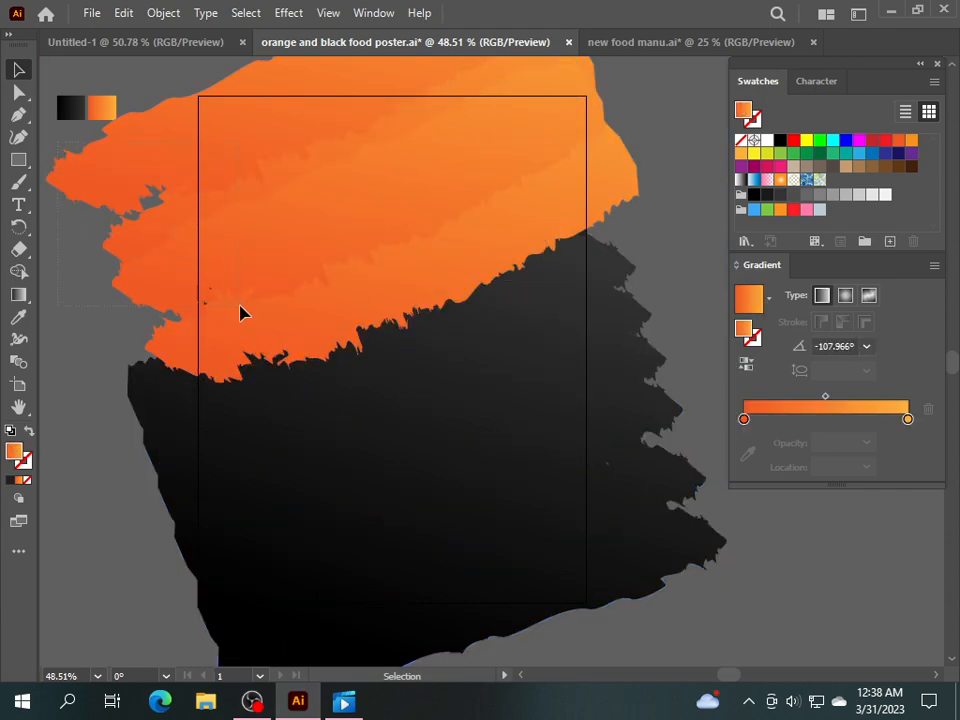
pyautogui.click(183, 333)
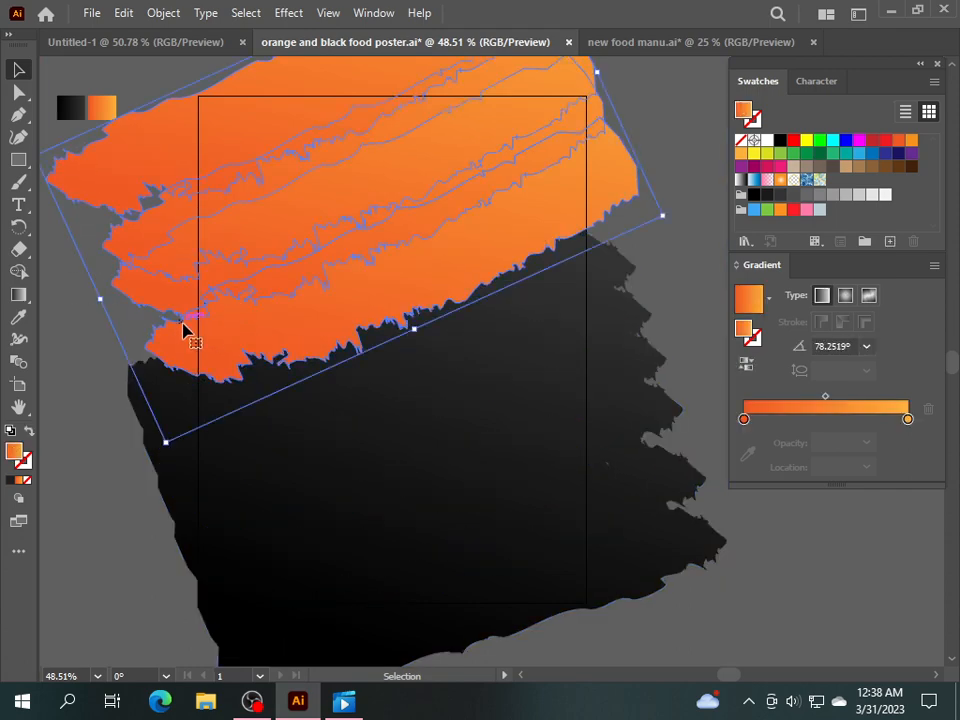
pyautogui.rightClick(205, 265)
pyautogui.click(283, 422)
# Redirect the orange gradient to run from top-right to lower-left.
pyautogui.click(26, 295)
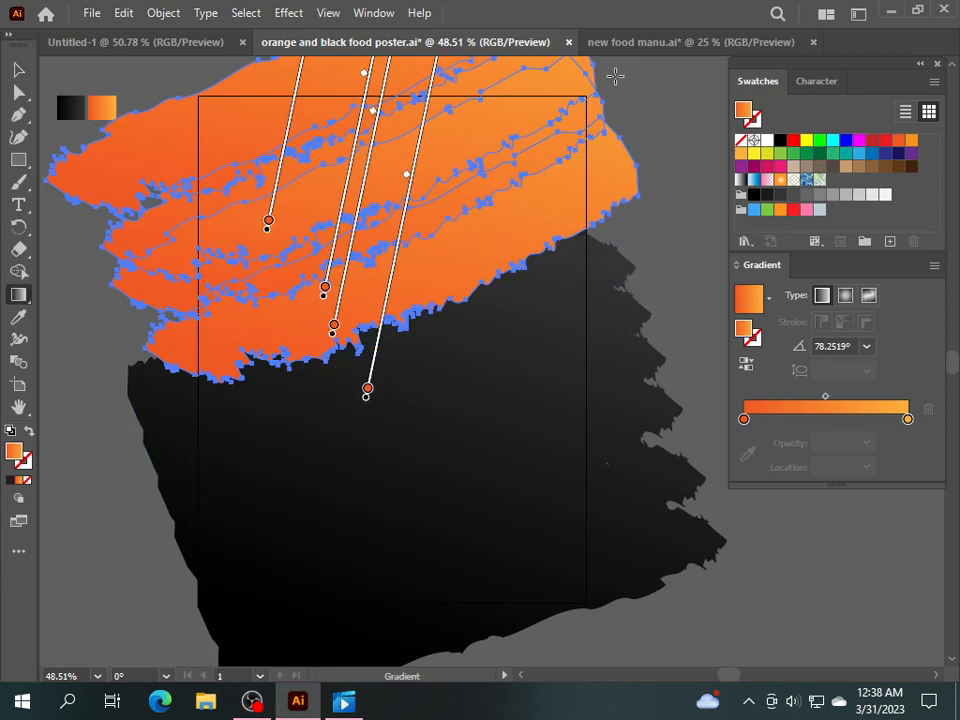
pyautogui.moveTo(620, 67)
pyautogui.mouseDown()
pyautogui.moveTo(456, 208)
pyautogui.moveTo(194, 378)
pyautogui.mouseUp()
pyautogui.click(18, 70)
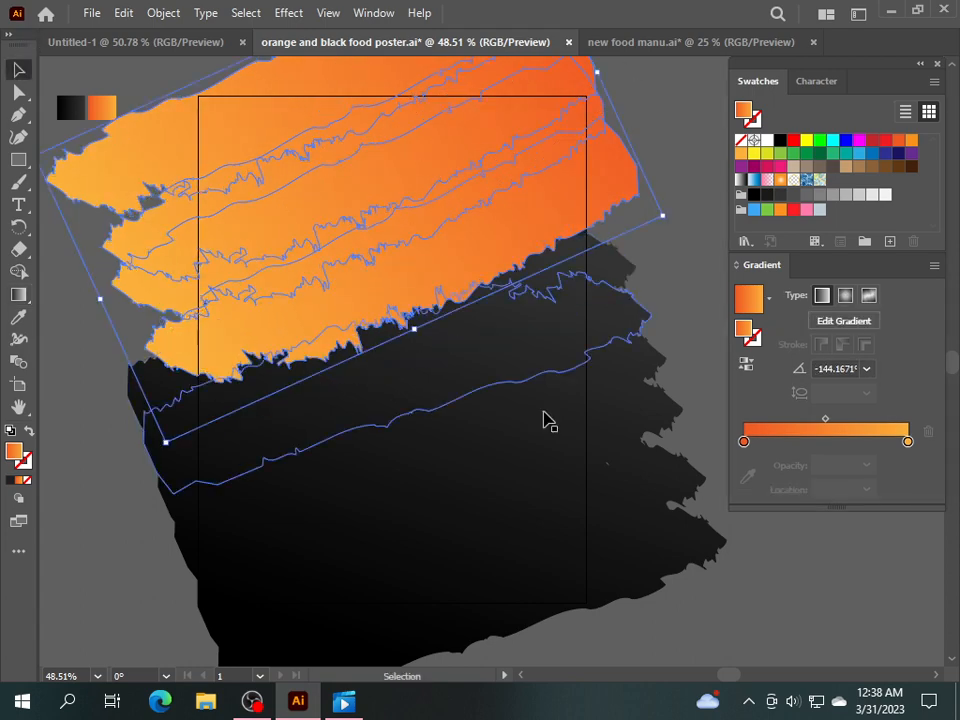
pyautogui.click(686, 316)
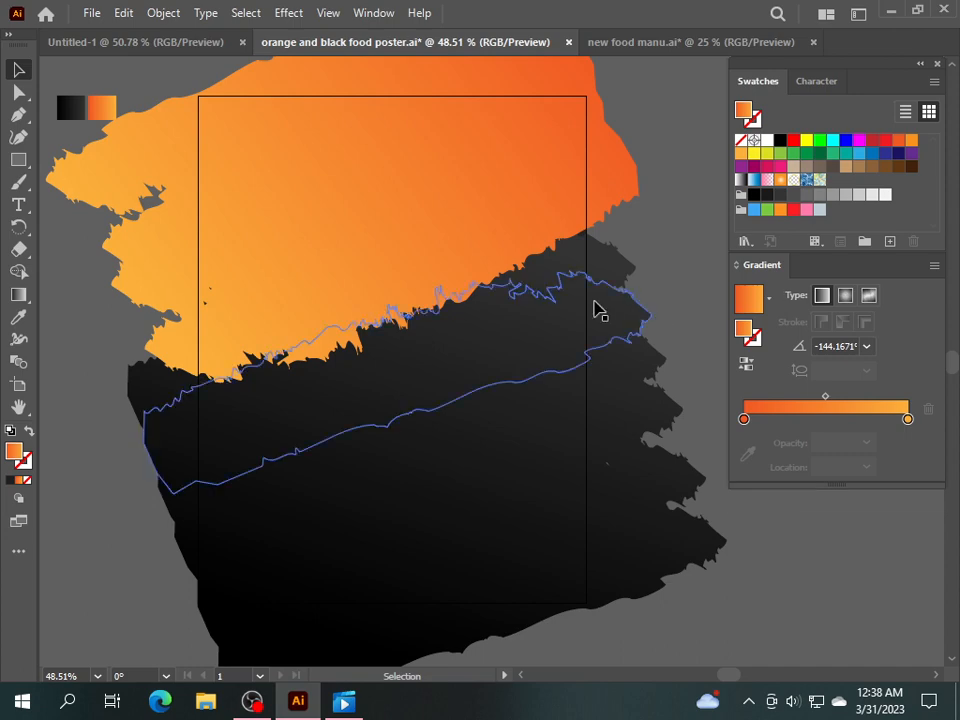
# Bring the black strip group in front of the orange strips and enlarge it.
pyautogui.click(568, 339)
pyautogui.rightClick(568, 343)
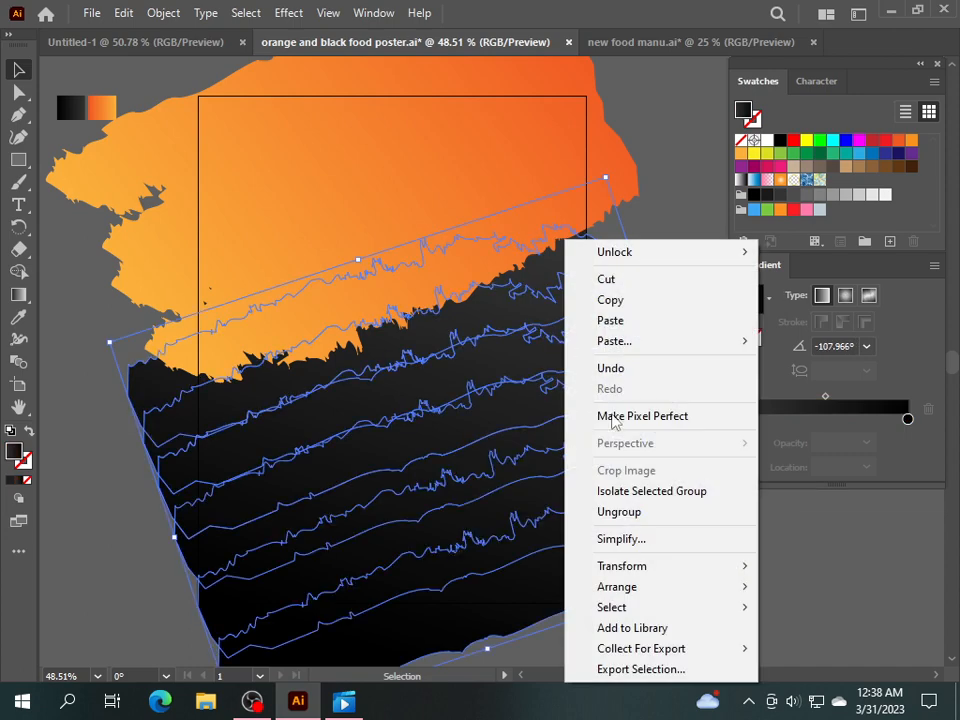
pyautogui.moveTo(640, 591)
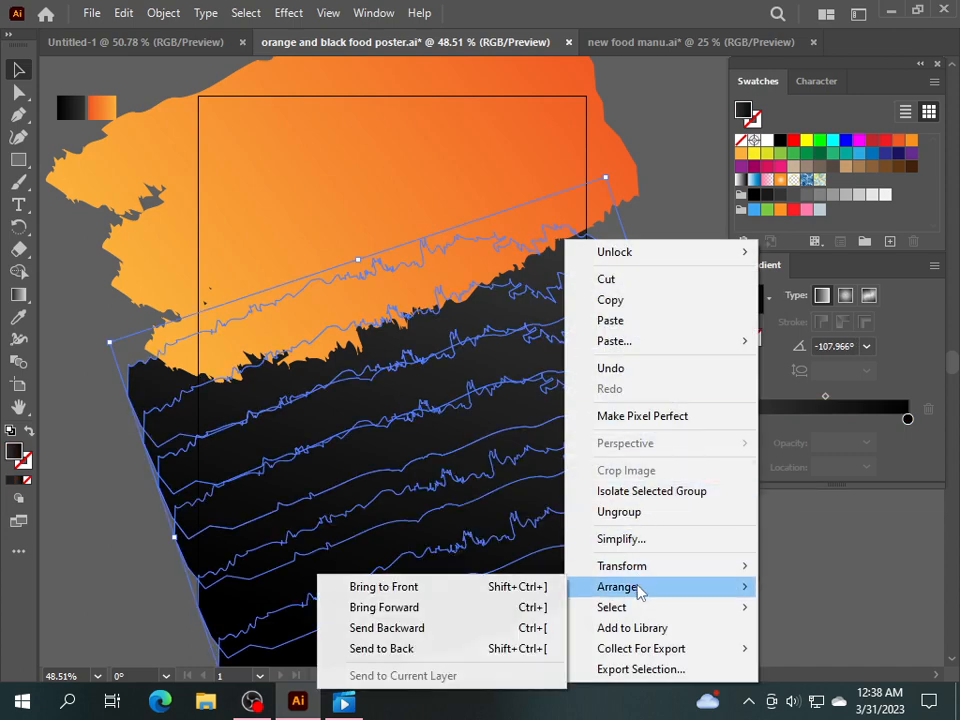
pyautogui.click(535, 586)
pyautogui.click(780, 600)
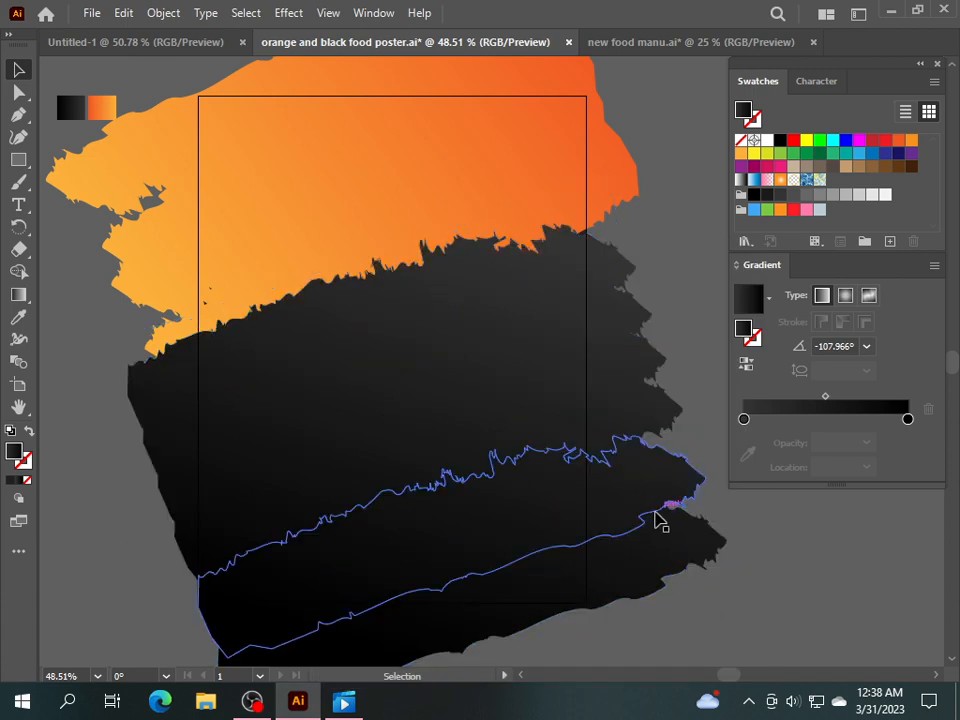
pyautogui.click(485, 342)
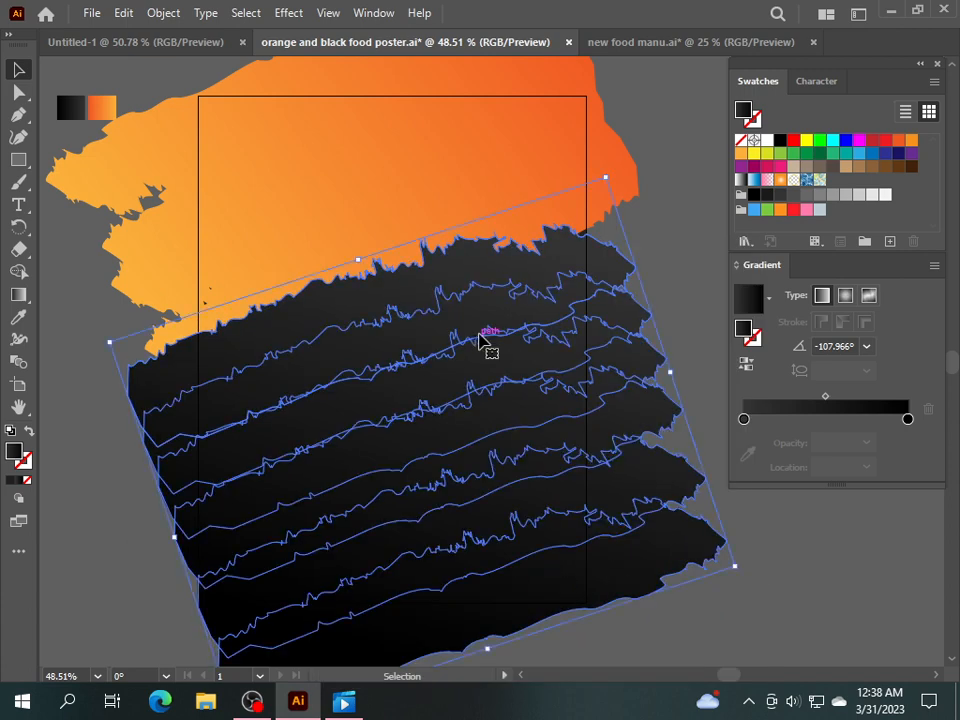
pyautogui.moveTo(607, 178); pyautogui.dragTo(630, 140)
pyautogui.click(872, 585)
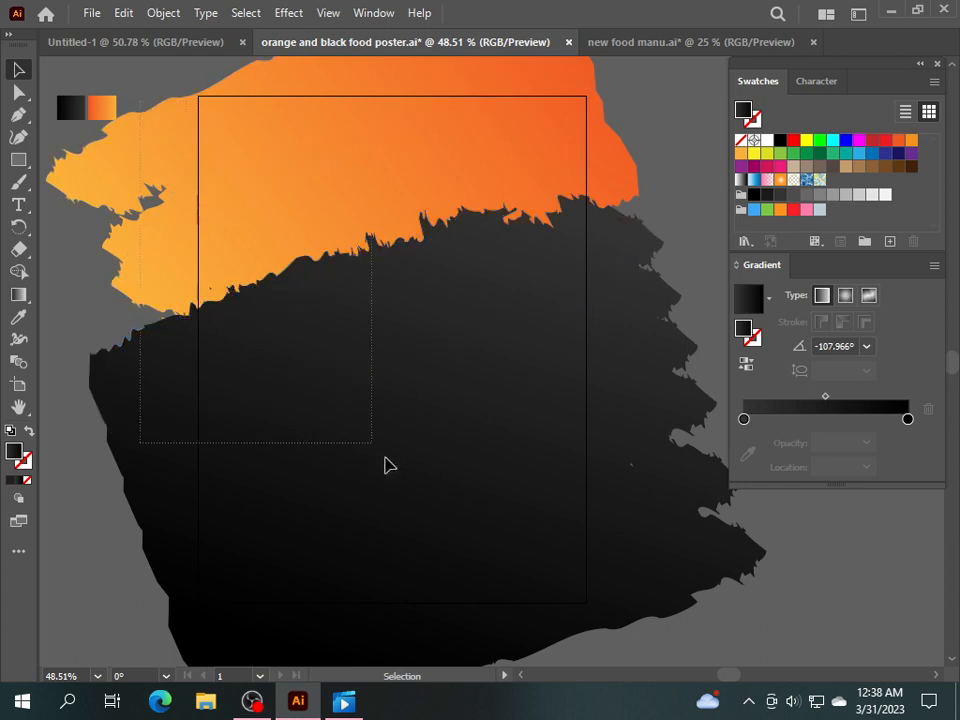
# Group all the orange and black torn strips together.
pyautogui.moveTo(389, 465); pyautogui.dragTo(613, 585)
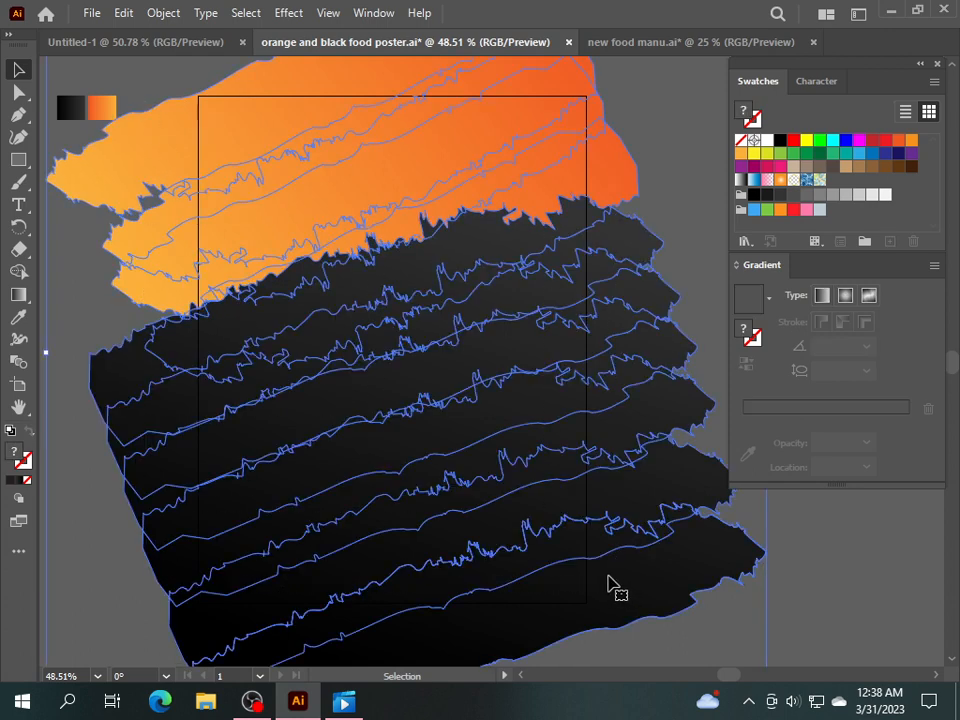
pyautogui.rightClick(421, 443)
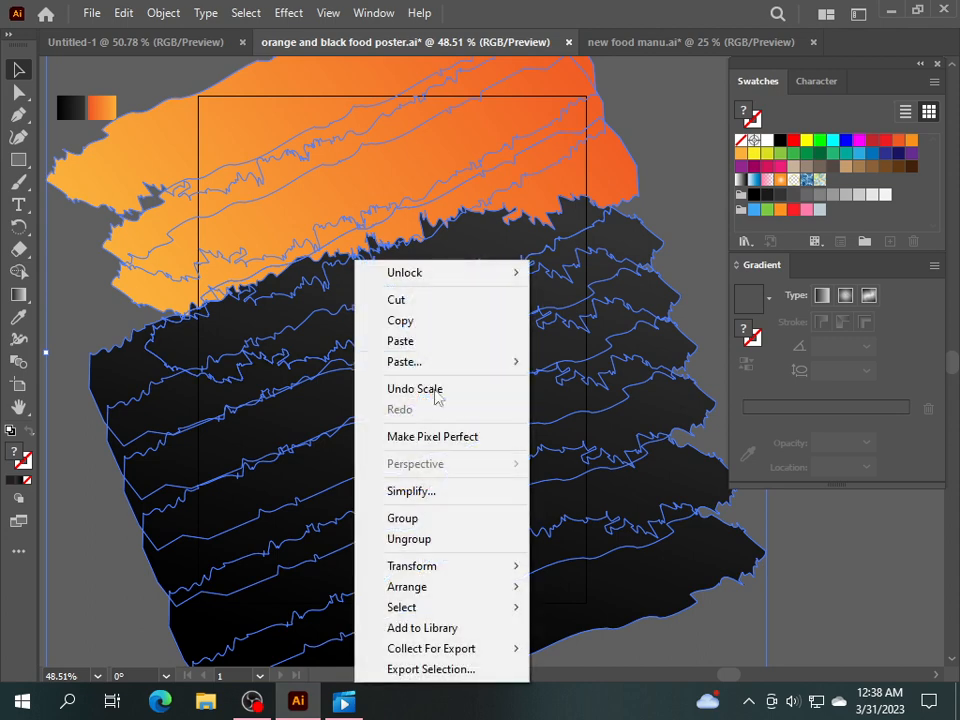
pyautogui.click(428, 518)
pyautogui.click(859, 606)
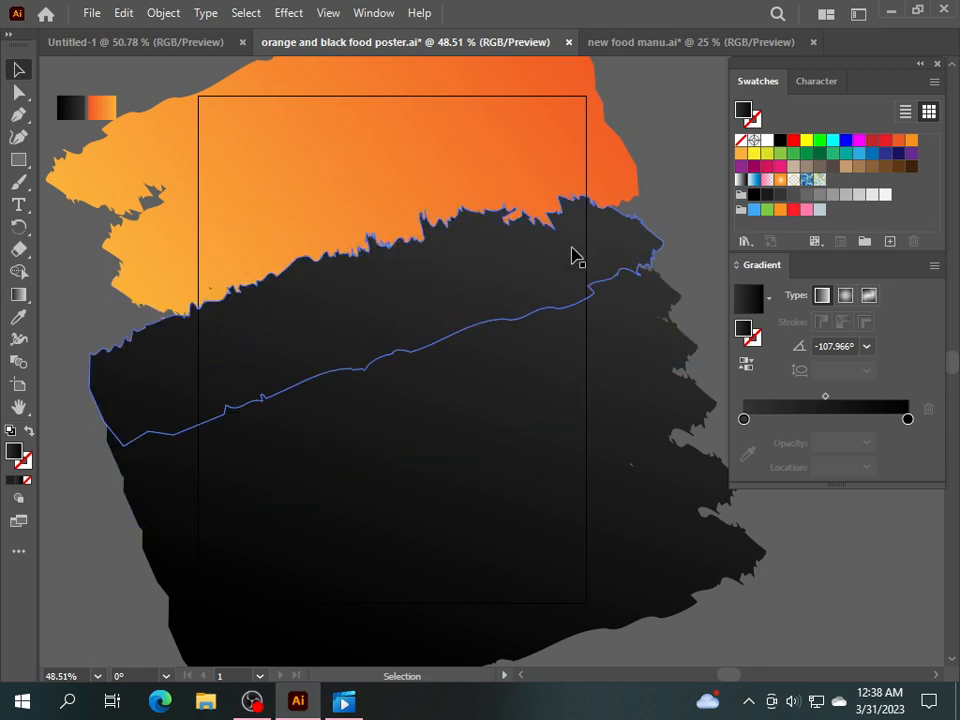
pyautogui.moveTo(864, 68); pyautogui.dragTo(618, 101)
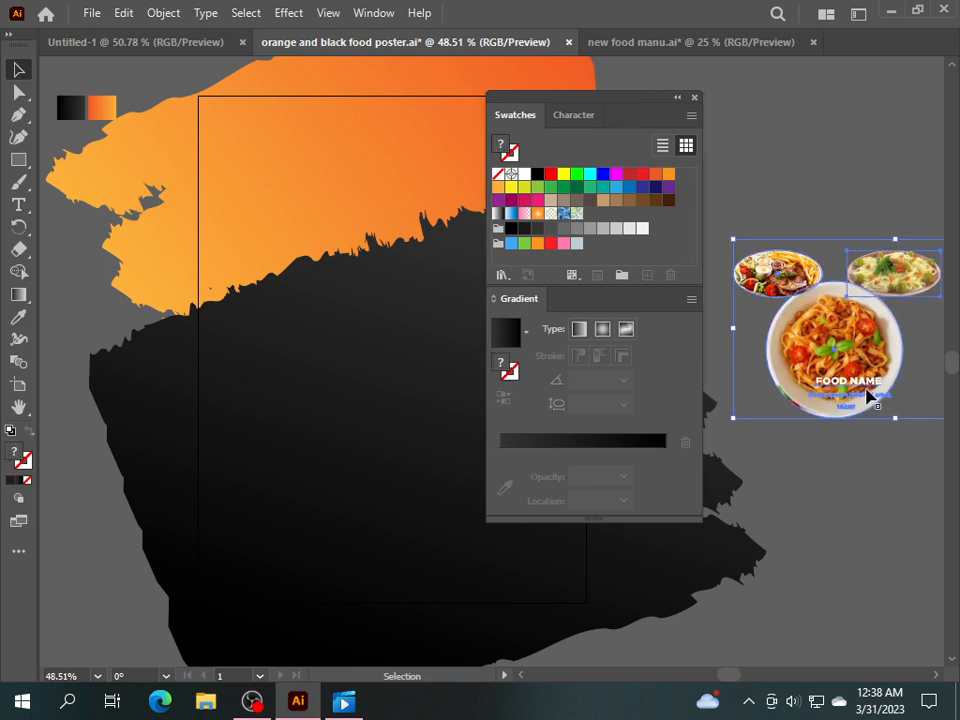
# Move the food images onto the poster's black area, in front of the strips.
pyautogui.moveTo(868, 396); pyautogui.dragTo(184, 436)
pyautogui.rightClick(184, 436)
pyautogui.moveTo(249, 340)
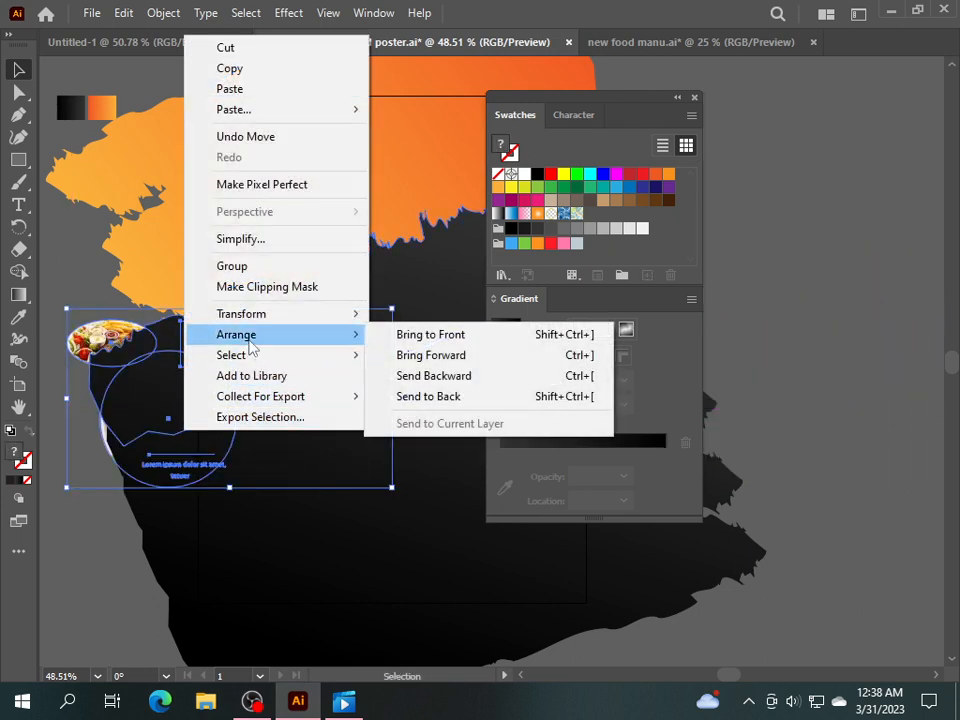
pyautogui.click(388, 335)
pyautogui.moveTo(545, 104); pyautogui.dragTo(792, 67)
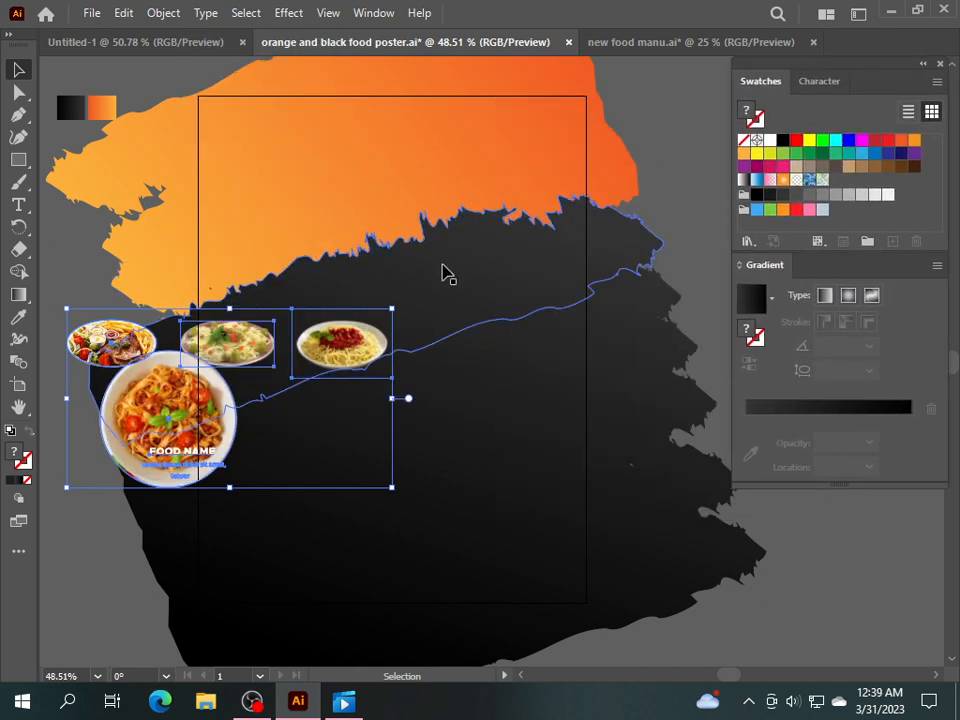
pyautogui.moveTo(154, 421); pyautogui.dragTo(141, 481)
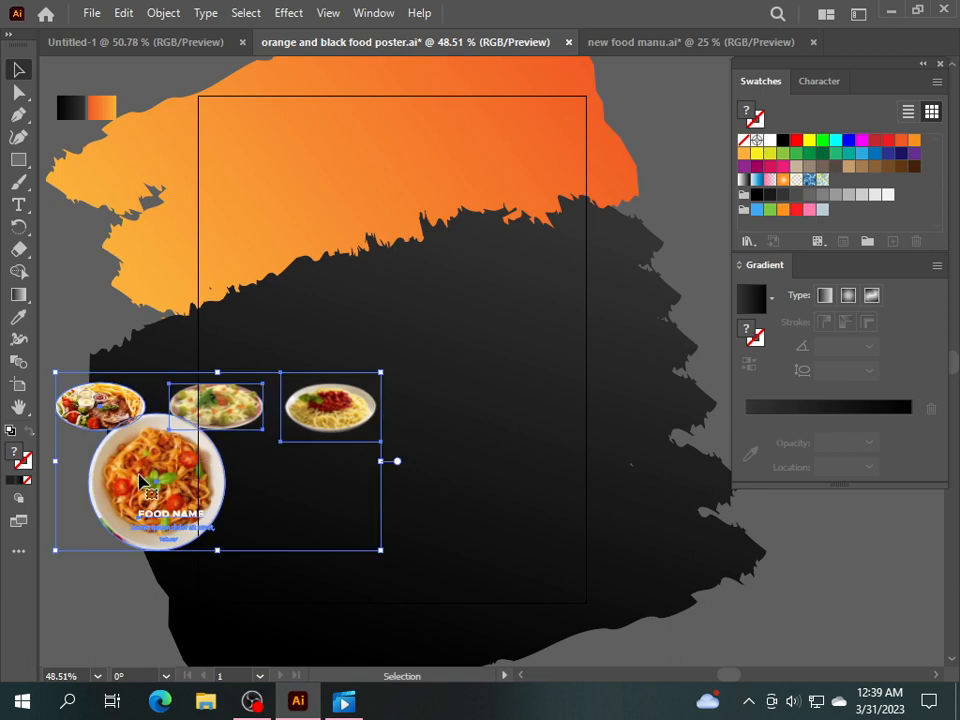
pyautogui.rightClick(150, 475)
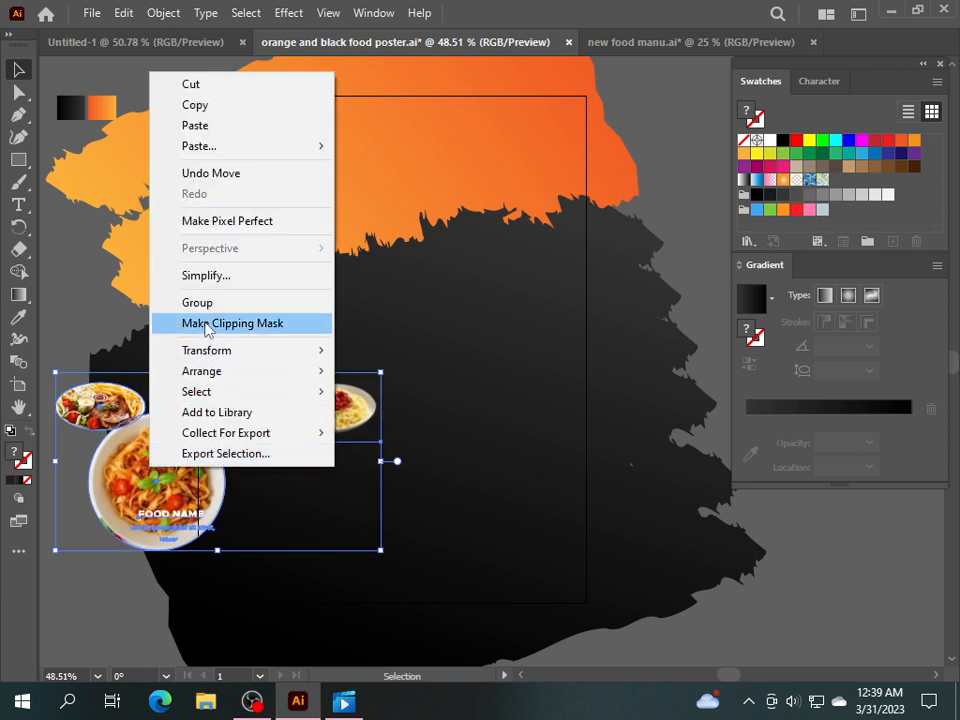
pyautogui.click(763, 601)
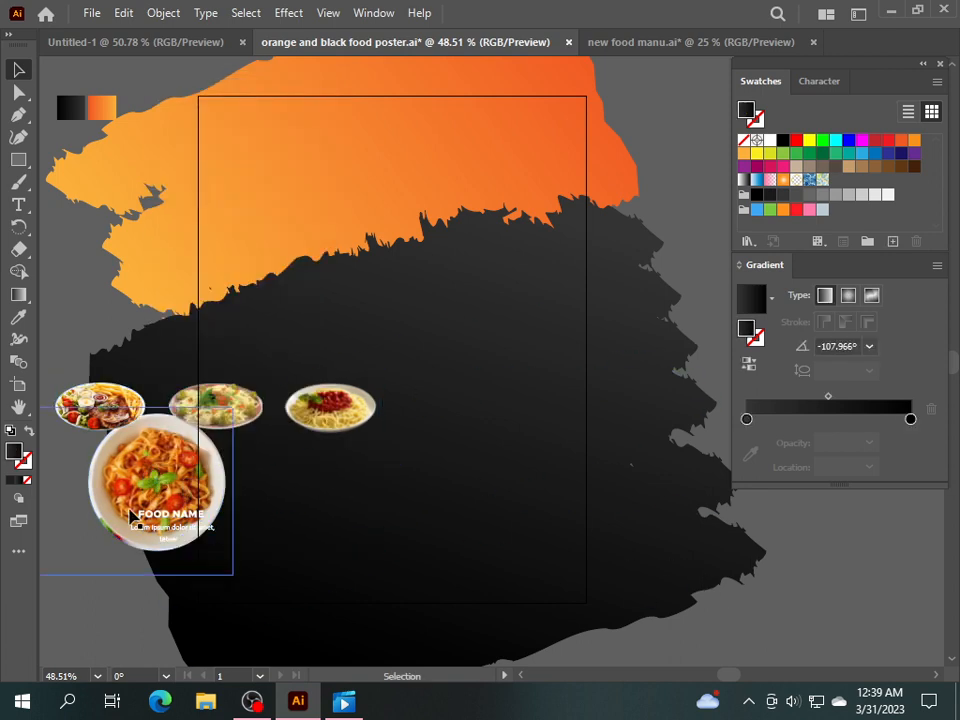
# Move the pasta bowl up to the top centre of the artboard.
pyautogui.moveTo(131, 505); pyautogui.dragTo(370, 290)
pyautogui.click(65, 248)
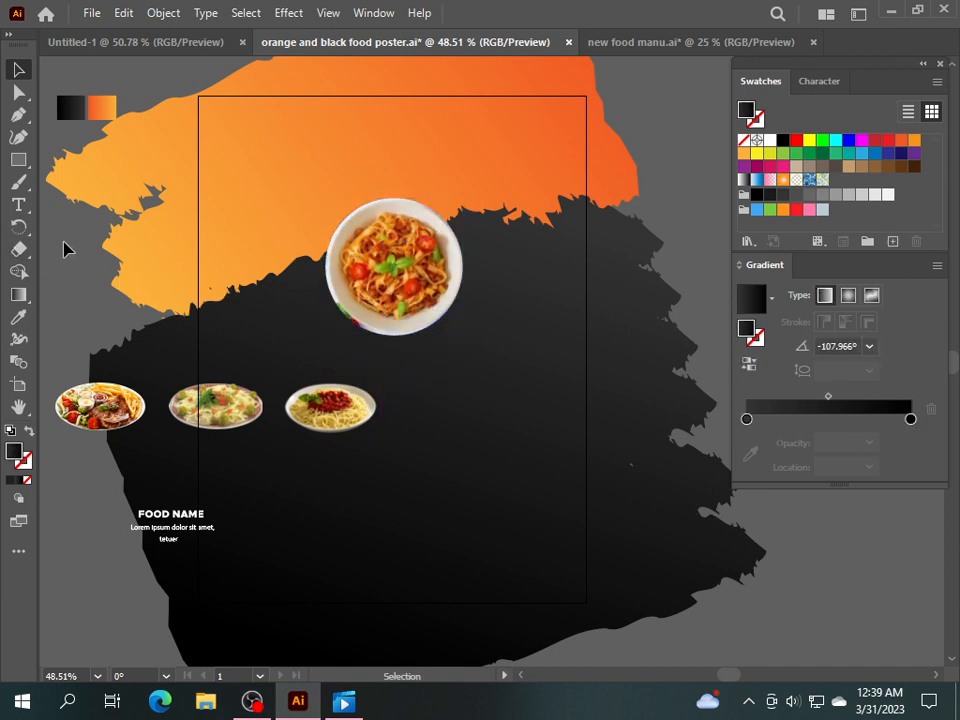
pyautogui.moveTo(27, 168); pyautogui.dragTo(88, 184)
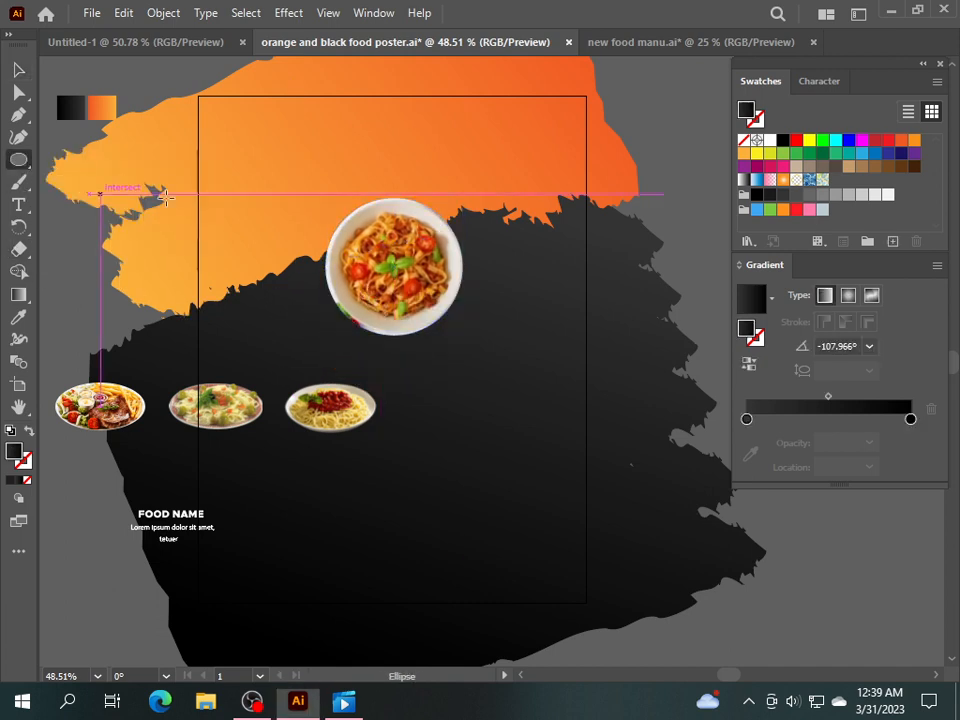
# Draw a circle on the pasta bowl with a reversed radial White, Black gradient.
pyautogui.moveTo(392, 266); pyautogui.dragTo(477, 302)
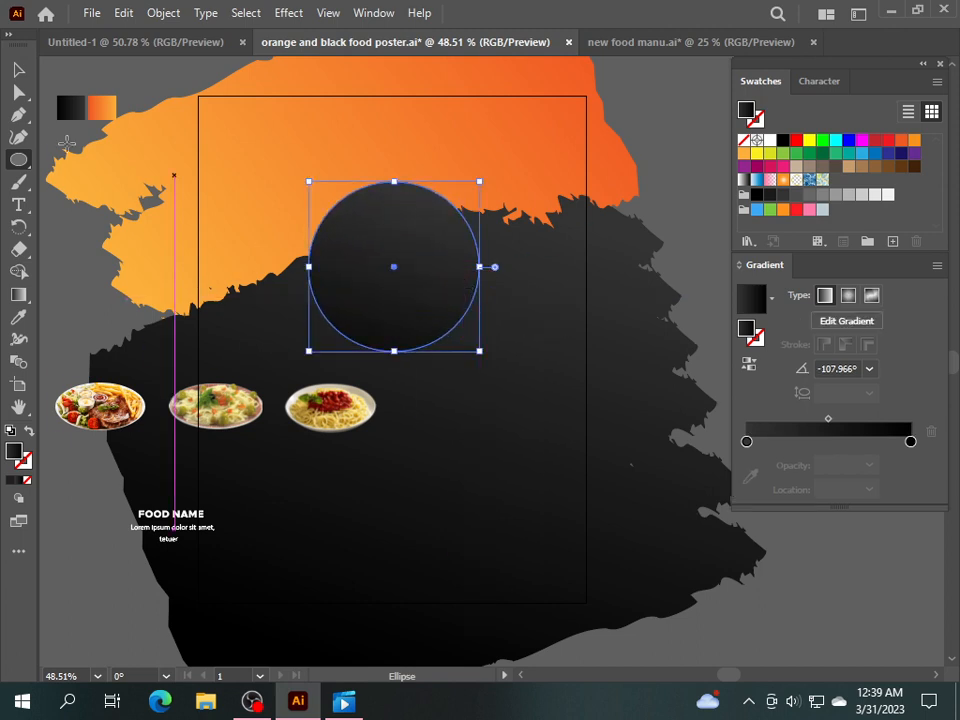
pyautogui.click(16, 72)
pyautogui.click(770, 300)
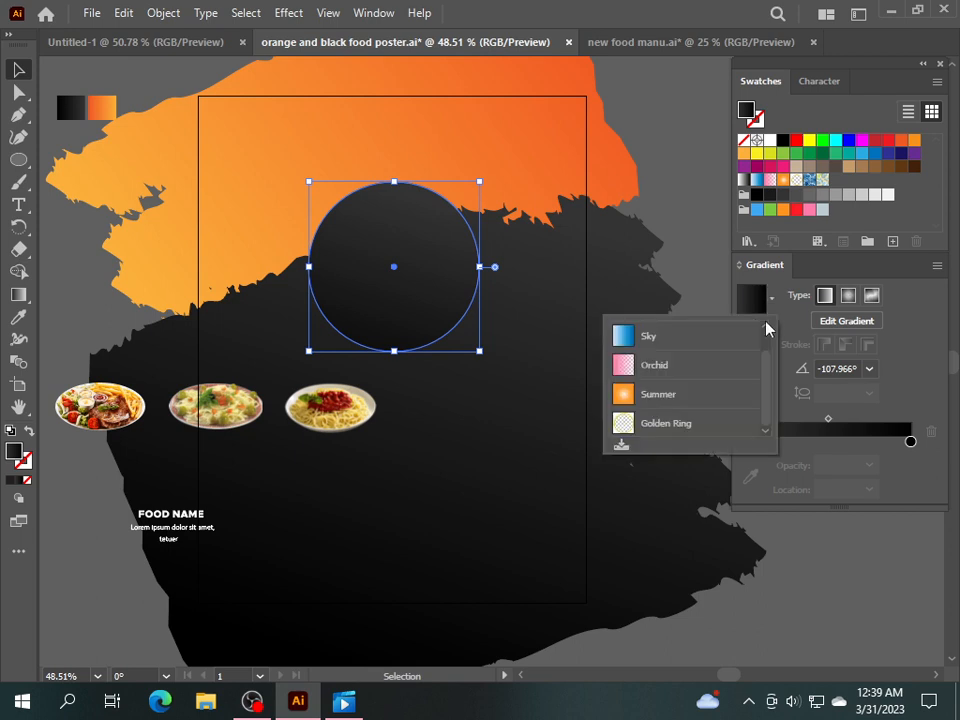
pyautogui.moveTo(766, 392); pyautogui.dragTo(770, 341)
pyautogui.click(625, 338)
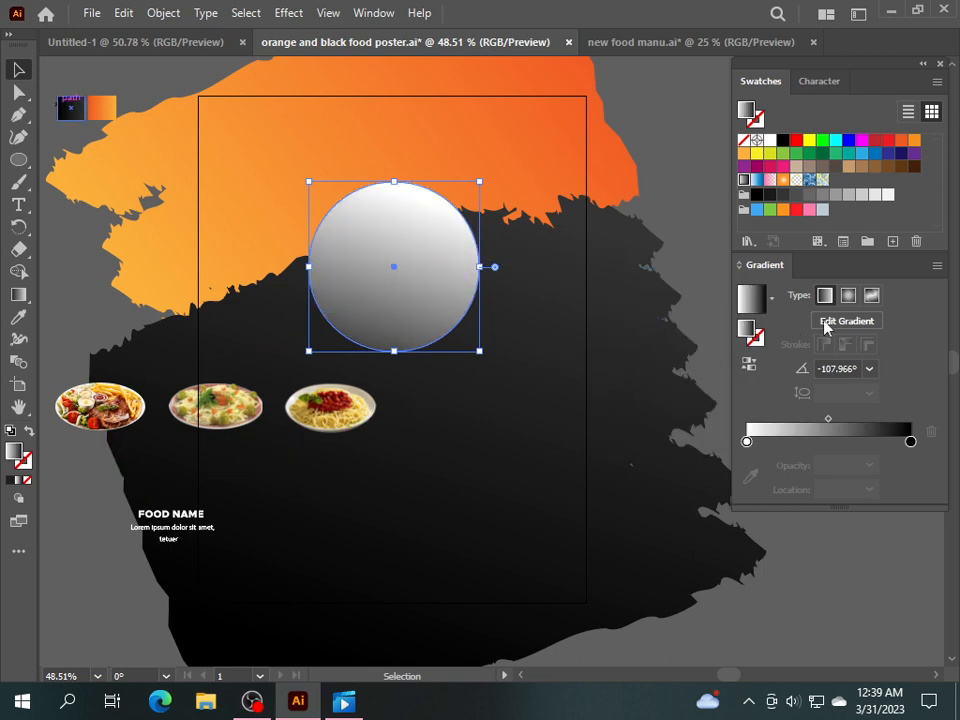
pyautogui.click(847, 296)
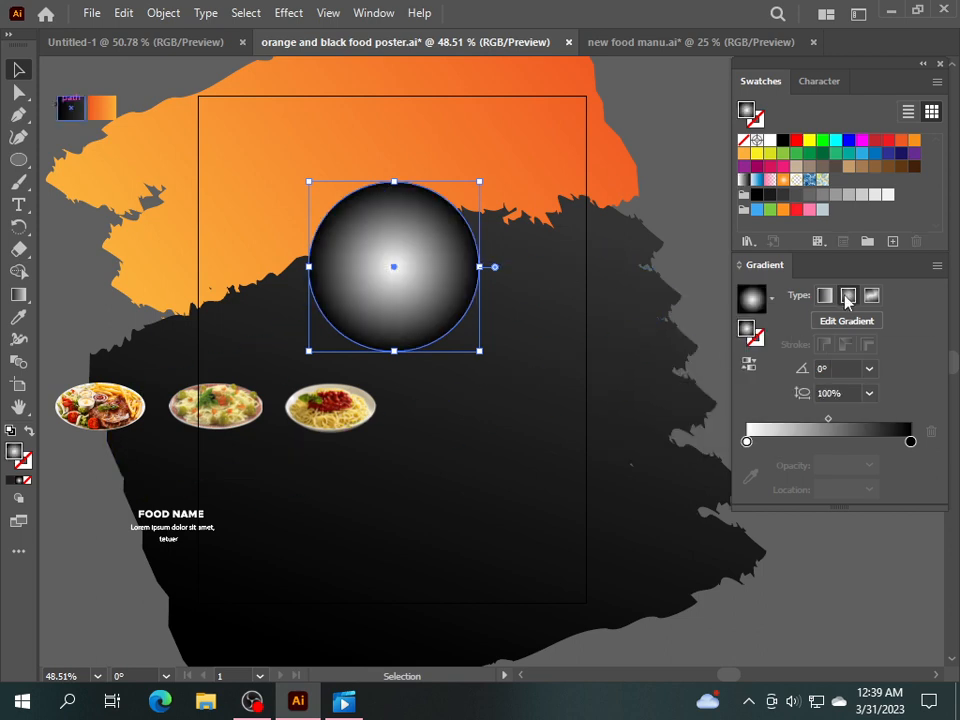
pyautogui.click(750, 366)
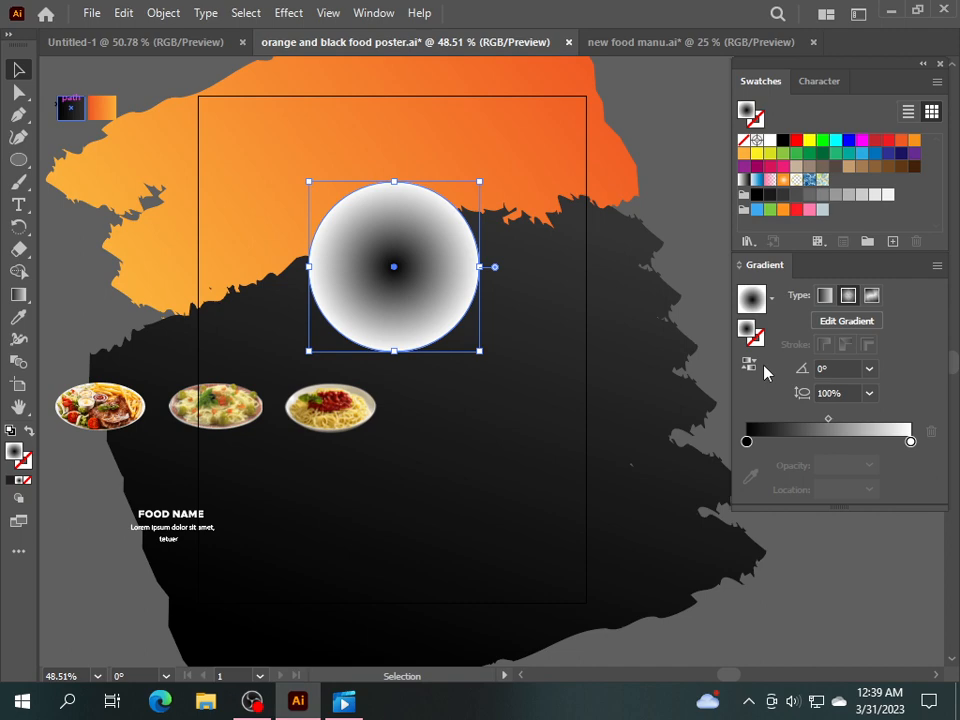
# Set the circle's blend mode to Multiply and send it behind the food image.
pyautogui.click(377, 14)
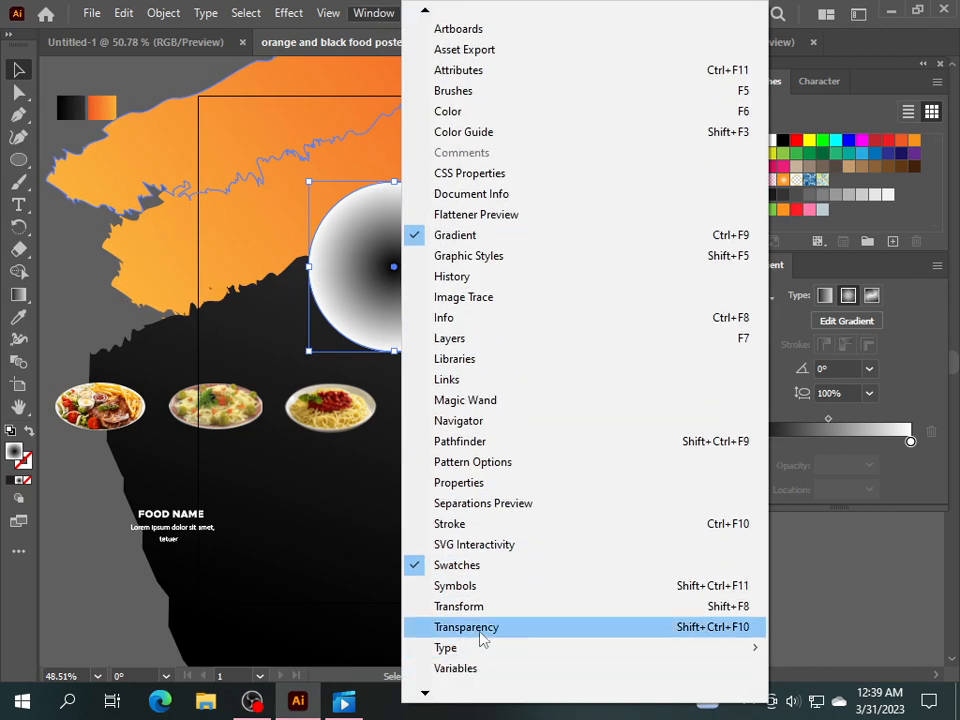
pyautogui.click(482, 630)
pyautogui.click(752, 183)
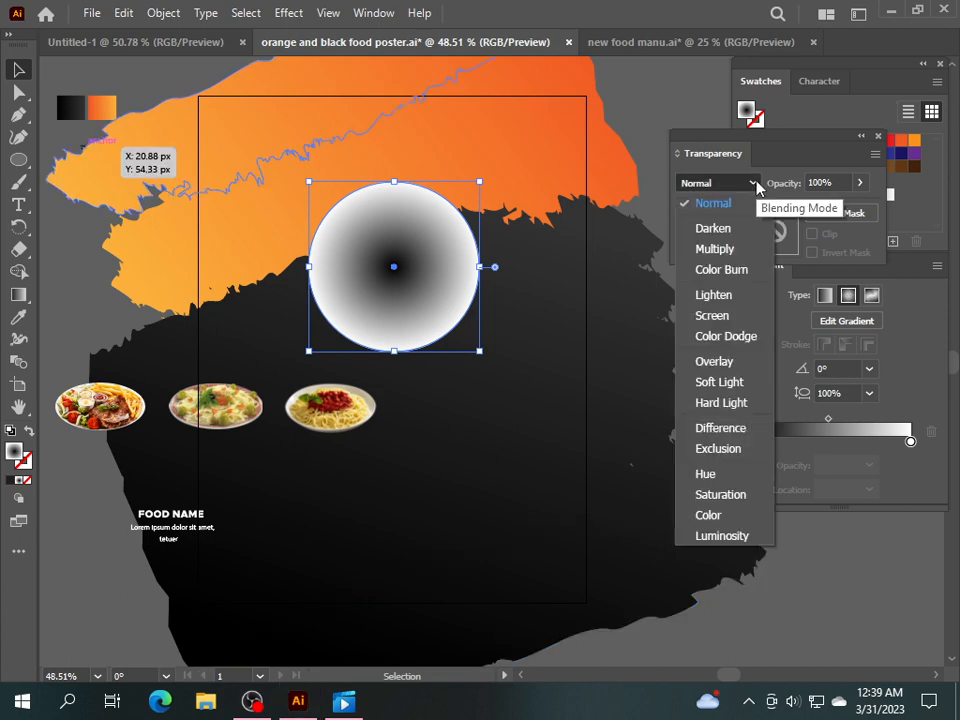
pyautogui.click(745, 247)
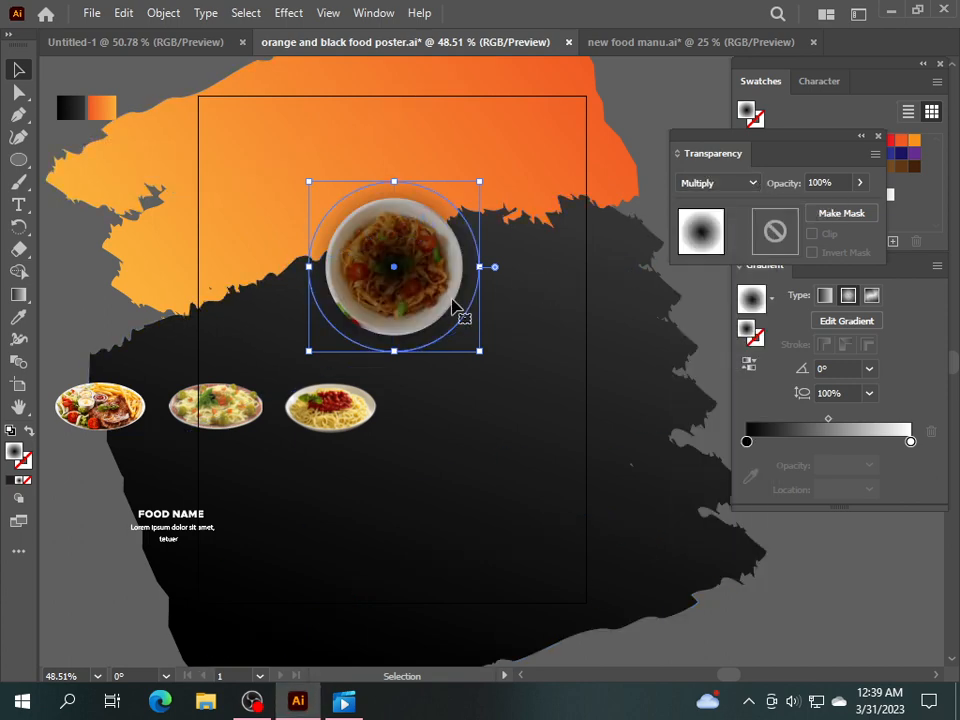
pyautogui.rightClick(406, 300)
pyautogui.moveTo(462, 590)
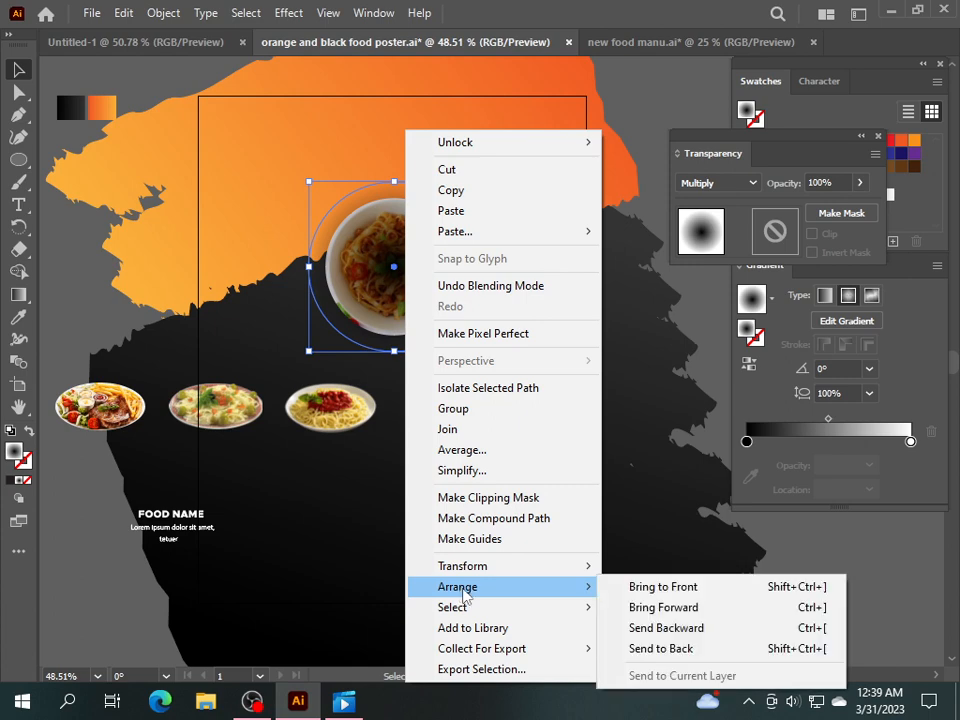
pyautogui.click(675, 628)
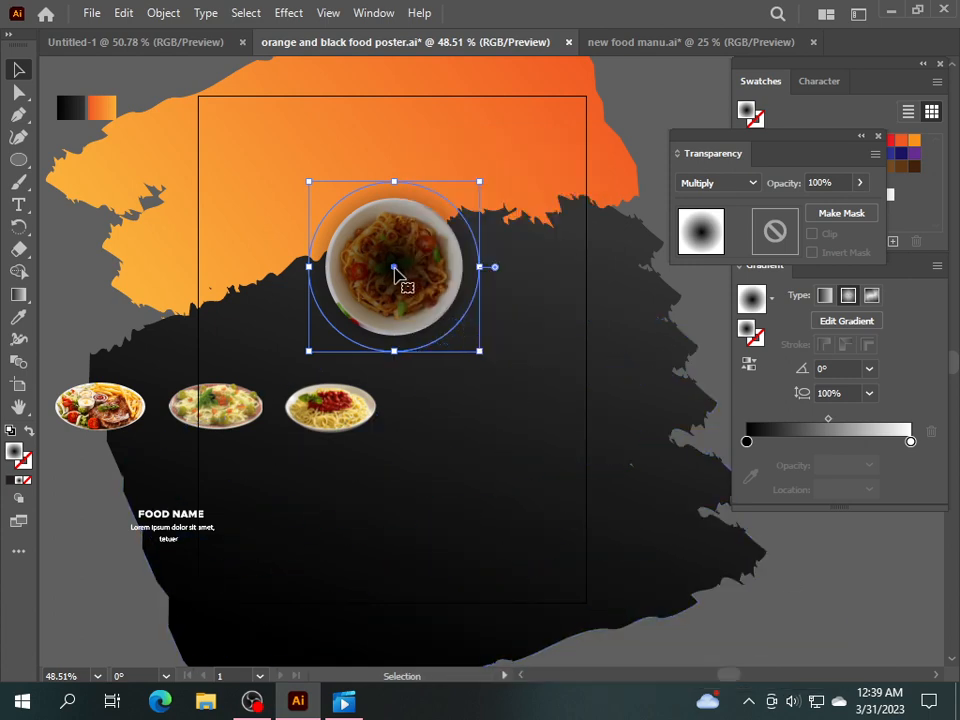
# Move the plate and shadow circle onto the orange area, with the plate in front.
pyautogui.moveTo(398, 273); pyautogui.dragTo(528, 183)
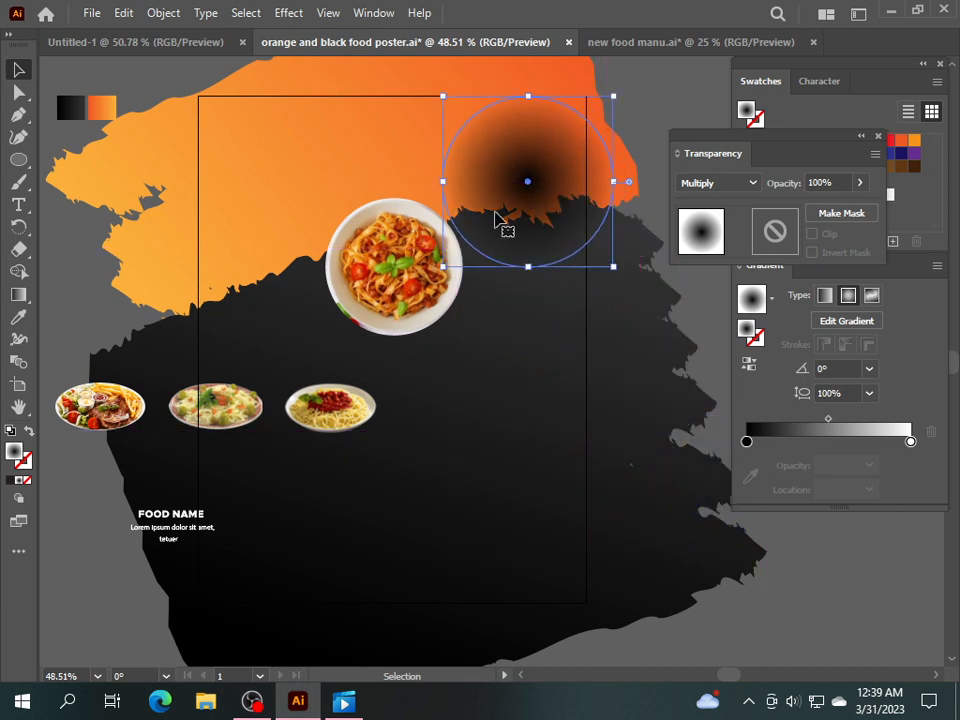
pyautogui.moveTo(399, 273); pyautogui.dragTo(530, 184)
pyautogui.rightClick(531, 183)
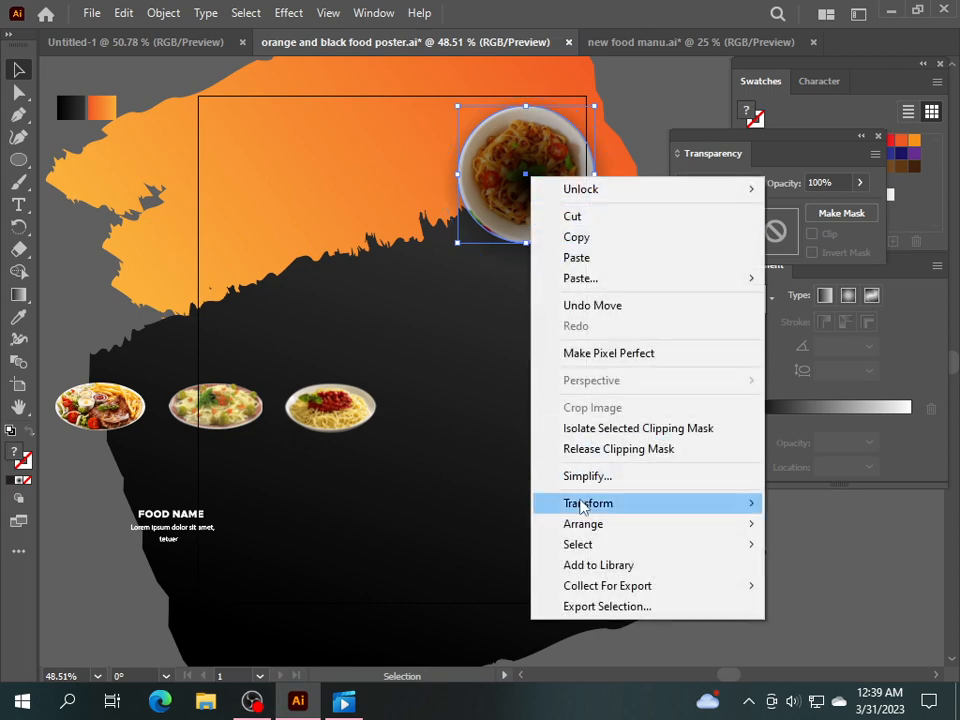
pyautogui.moveTo(634, 529)
pyautogui.click(493, 521)
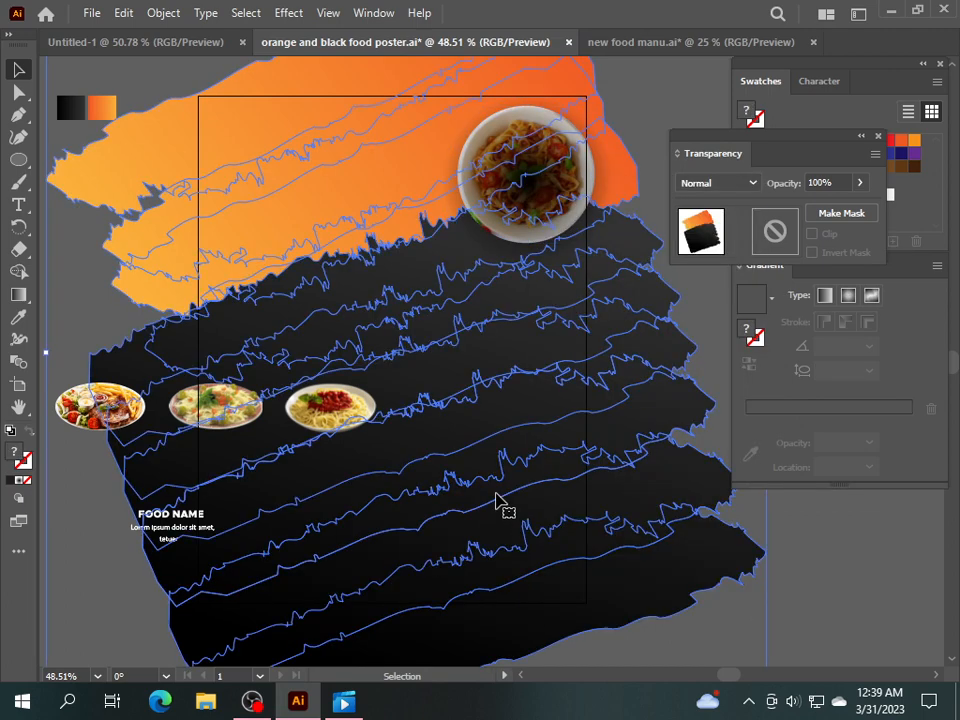
pyautogui.click(716, 356)
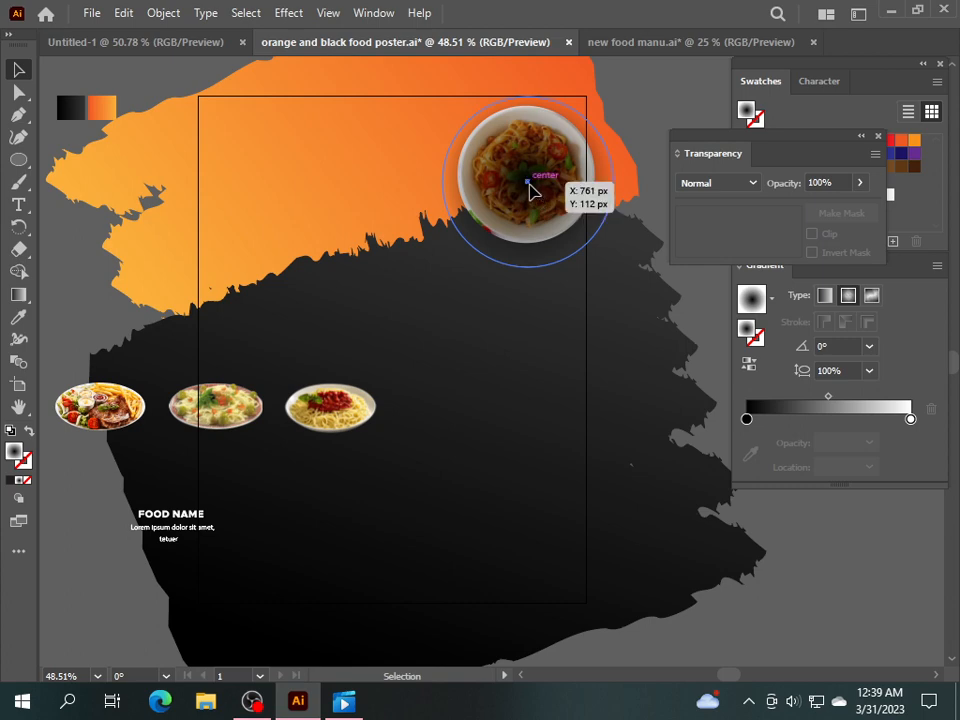
pyautogui.click(531, 187)
pyautogui.rightClick(531, 187)
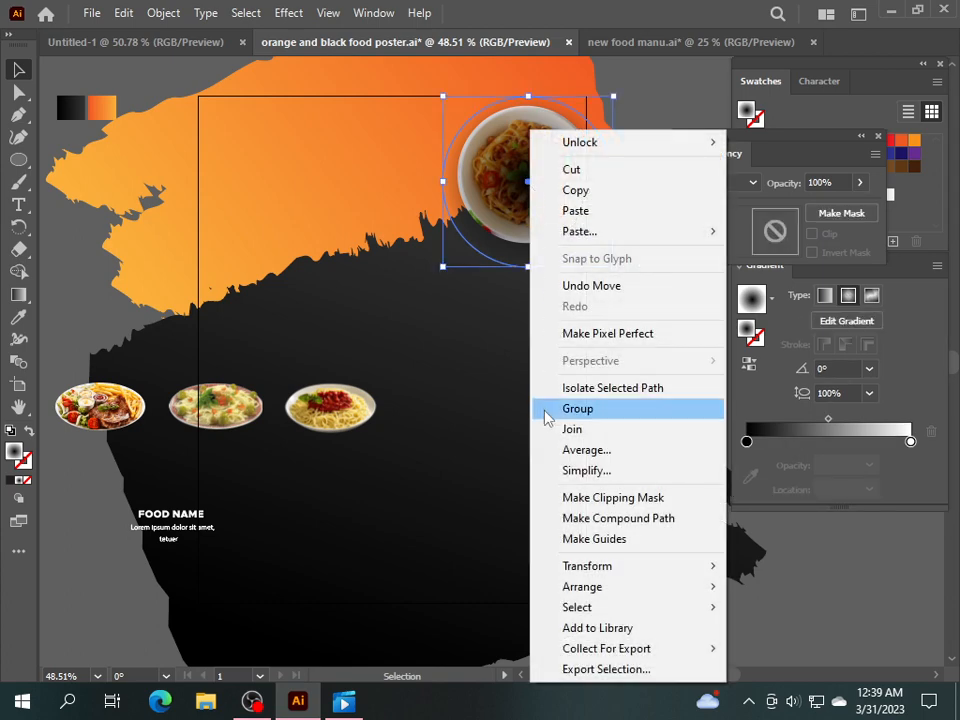
pyautogui.moveTo(572, 590)
pyautogui.click(440, 628)
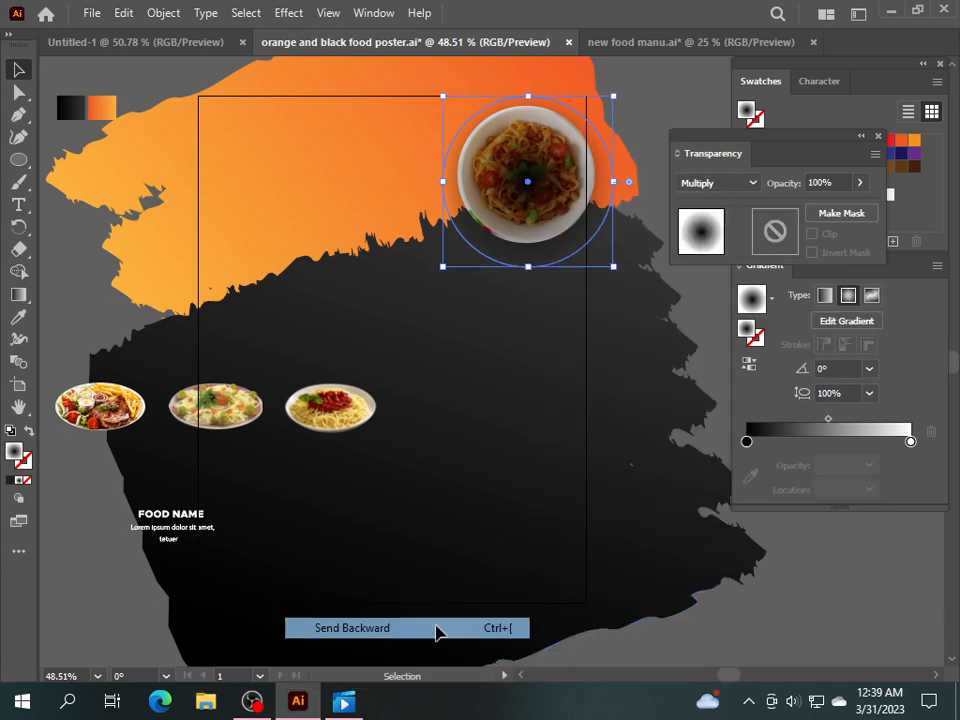
# Align the plate over its shadow circle, bring it forward, and group both.
pyautogui.moveTo(531, 187); pyautogui.dragTo(411, 191)
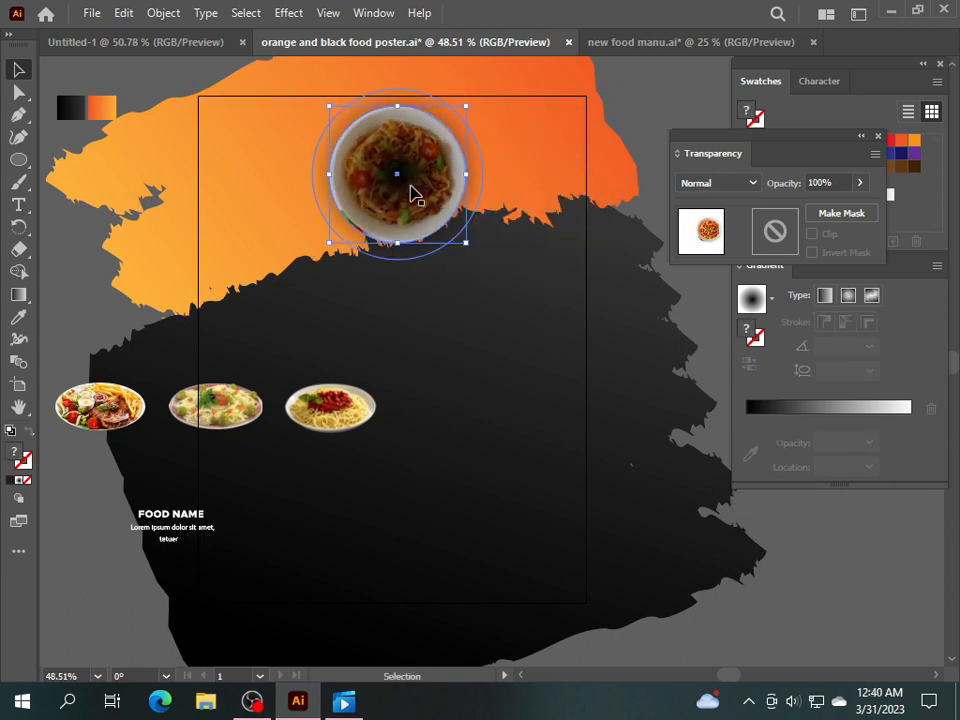
pyautogui.rightClick(411, 188)
pyautogui.moveTo(508, 540)
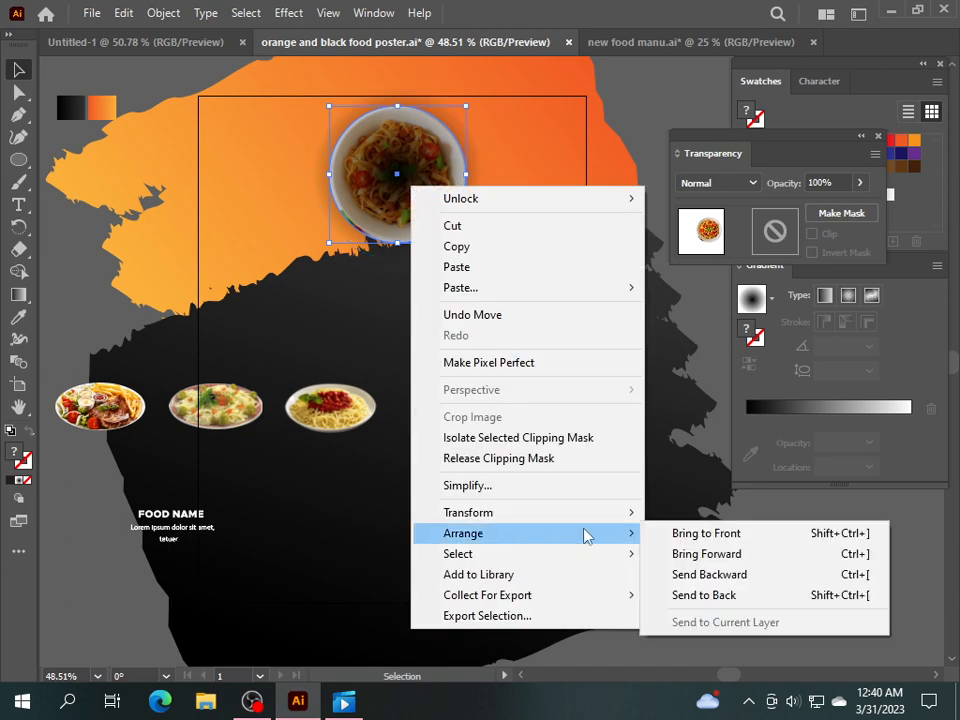
pyautogui.click(660, 533)
pyautogui.click(669, 111)
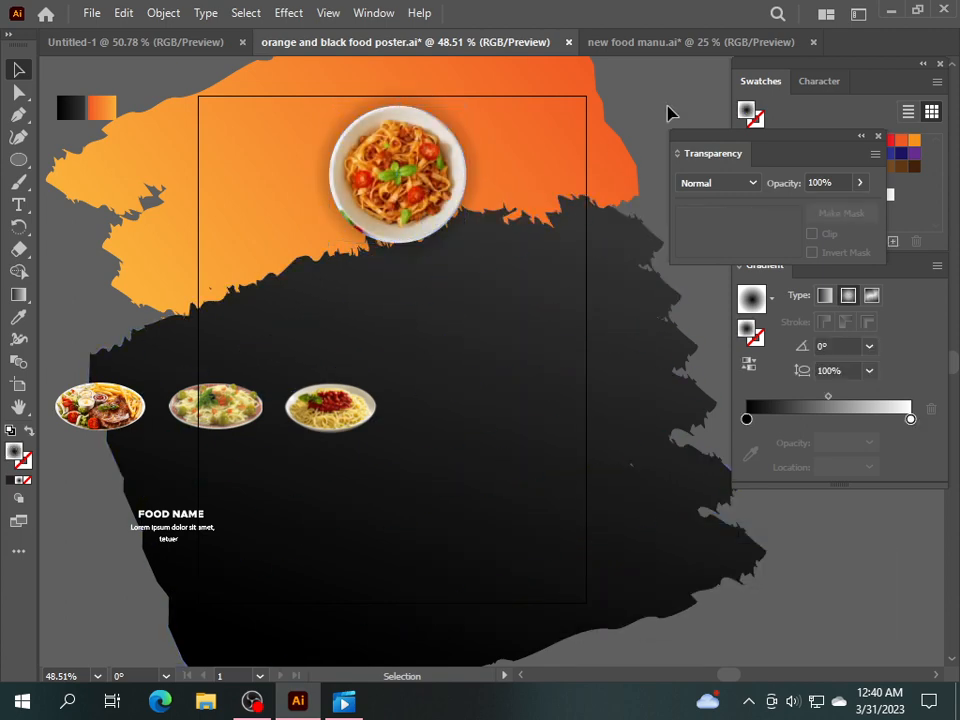
pyautogui.click(440, 168)
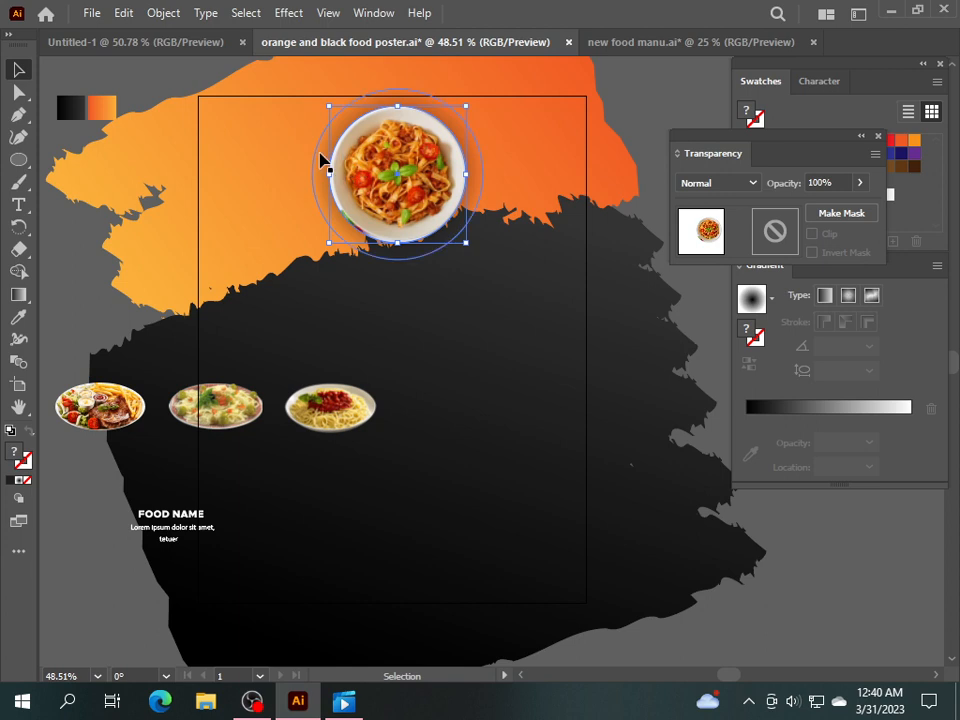
pyautogui.keyDown('shift'); pyautogui.click(320, 160); pyautogui.keyUp('shift')
pyautogui.rightClick(368, 166)
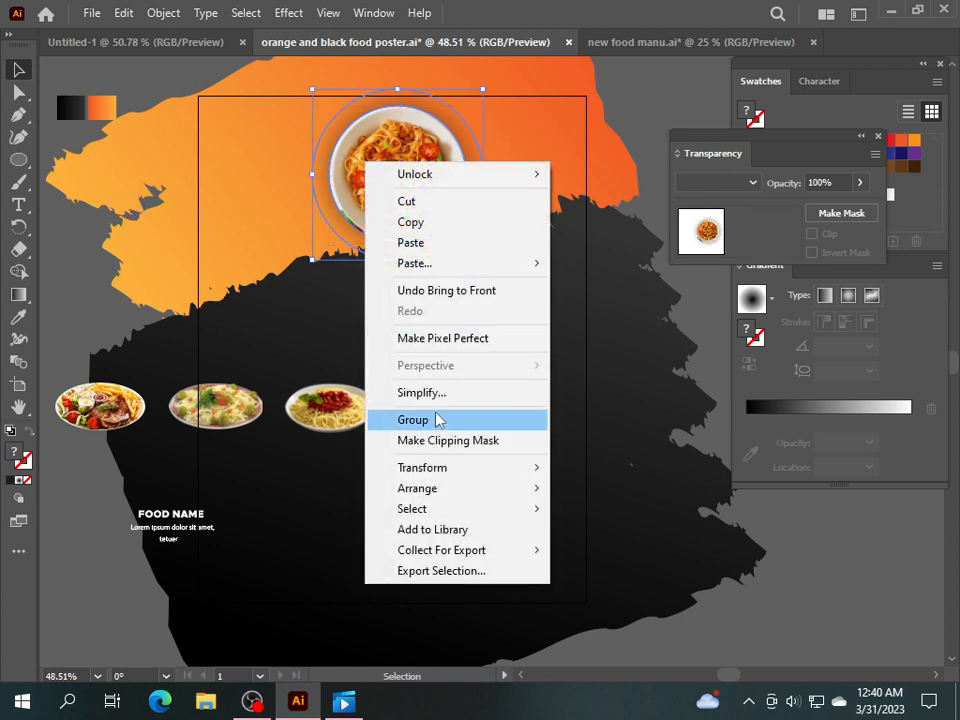
pyautogui.click(440, 419)
# Move the shadowed pasta plate group lower and enlarge it from a corner handle.
pyautogui.moveTo(410, 184); pyautogui.dragTo(409, 261)
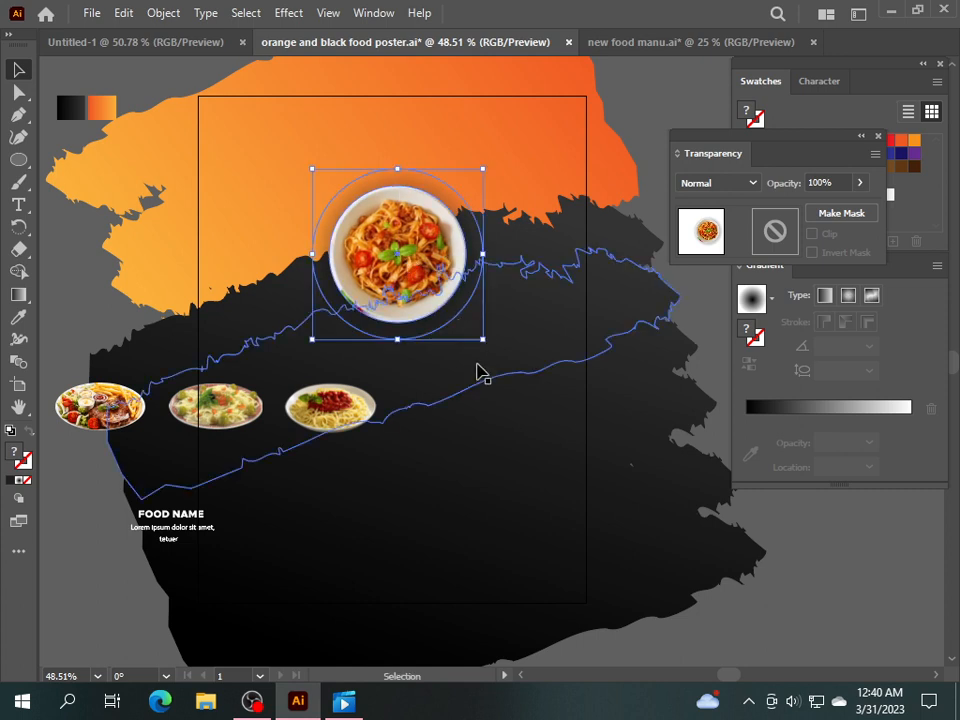
pyautogui.moveTo(482, 341); pyautogui.dragTo(498, 352)
pyautogui.click(815, 547)
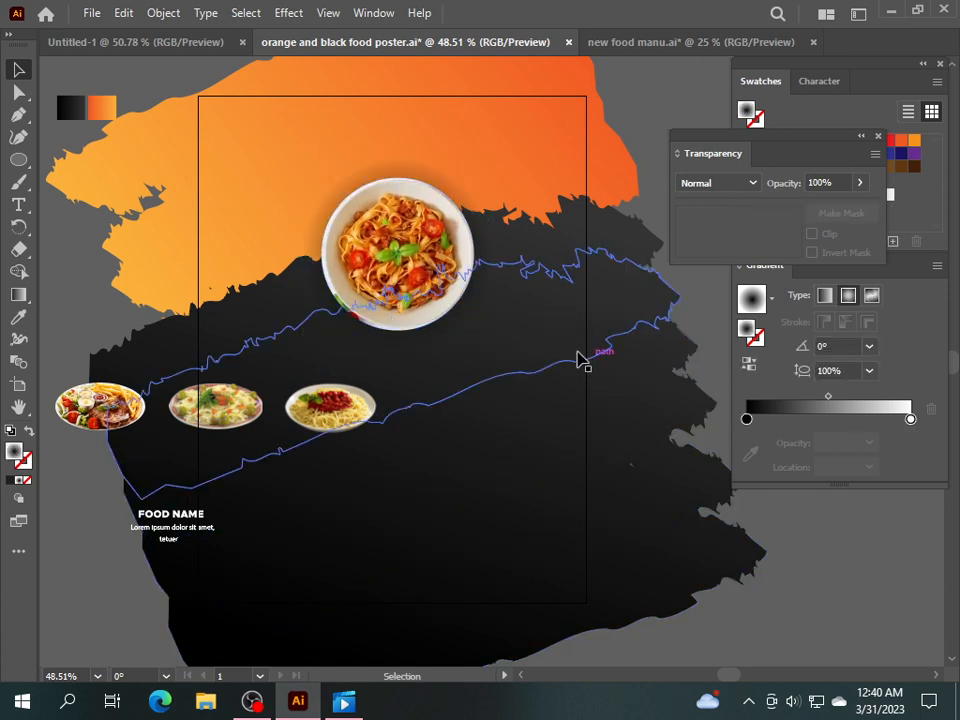
pyautogui.moveTo(414, 274); pyautogui.dragTo(413, 292)
pyautogui.click(840, 558)
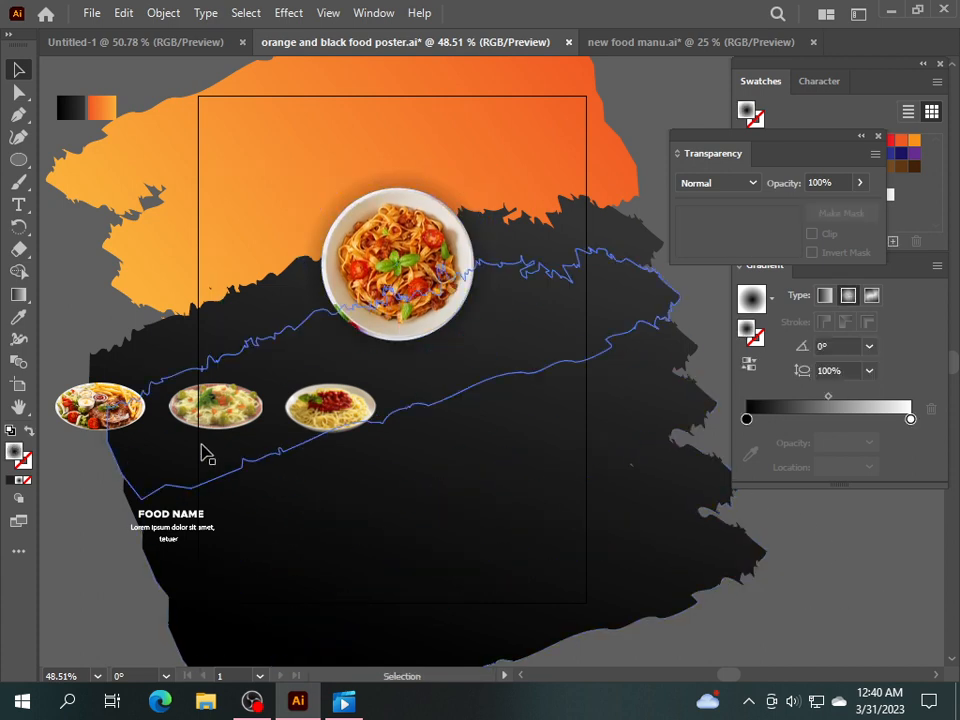
# Drag the row of three small plates and the FOOD NAME text to the bottom left.
pyautogui.moveTo(112, 430); pyautogui.dragTo(129, 636)
pyautogui.moveTo(158, 515); pyautogui.dragTo(95, 552)
pyautogui.click(797, 600)
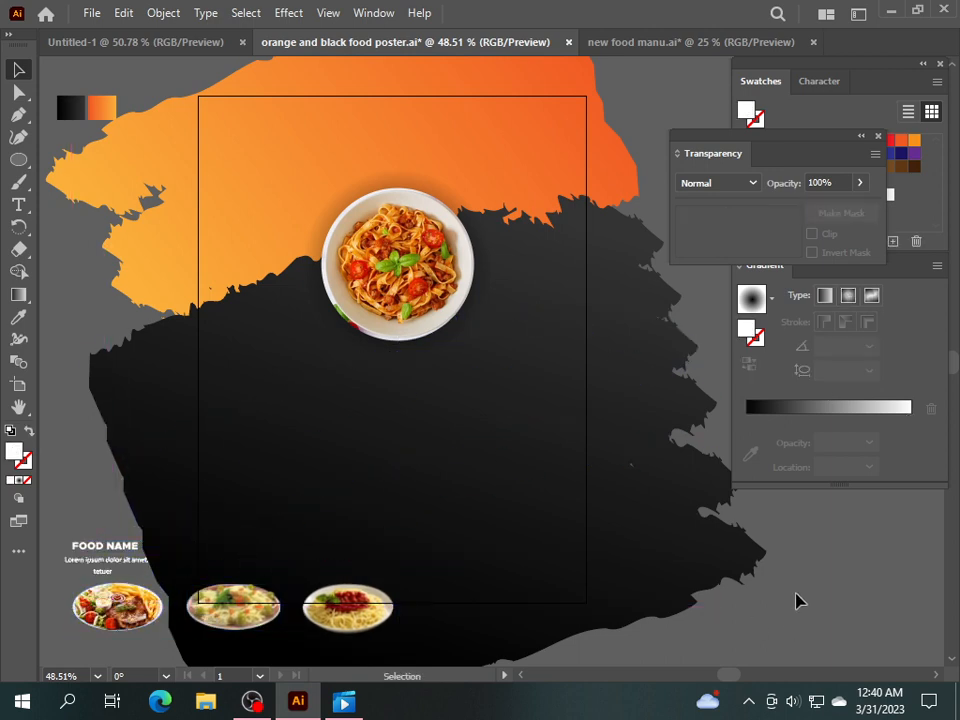
pyautogui.click(18, 204)
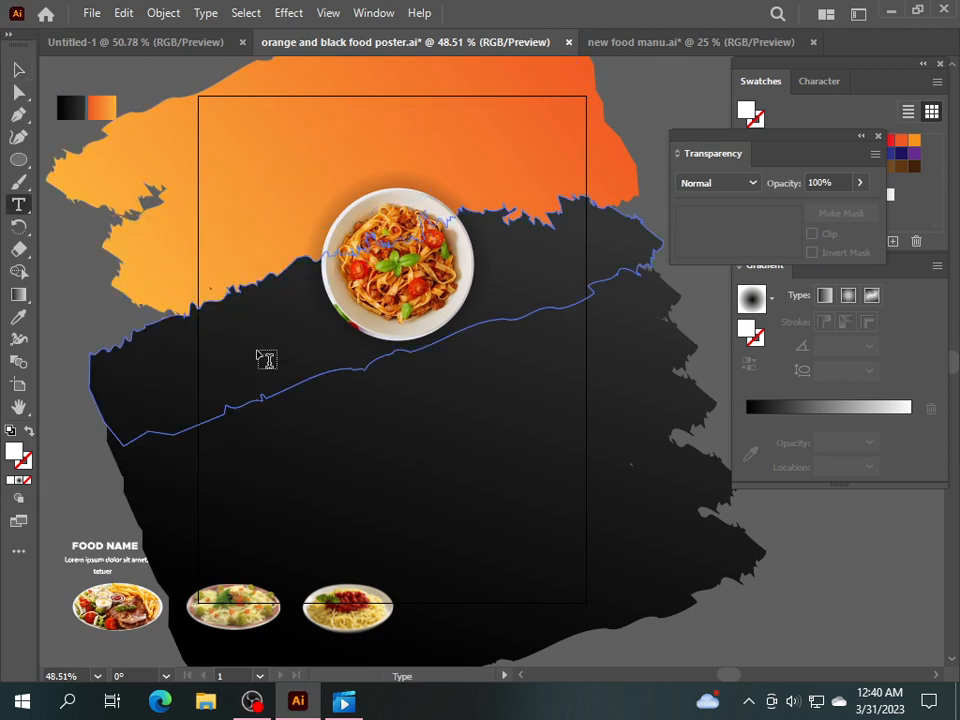
pyautogui.click(18, 69)
# Lock the orange and black background strokes, then start a text object on the orange band.
pyautogui.click(155, 248)
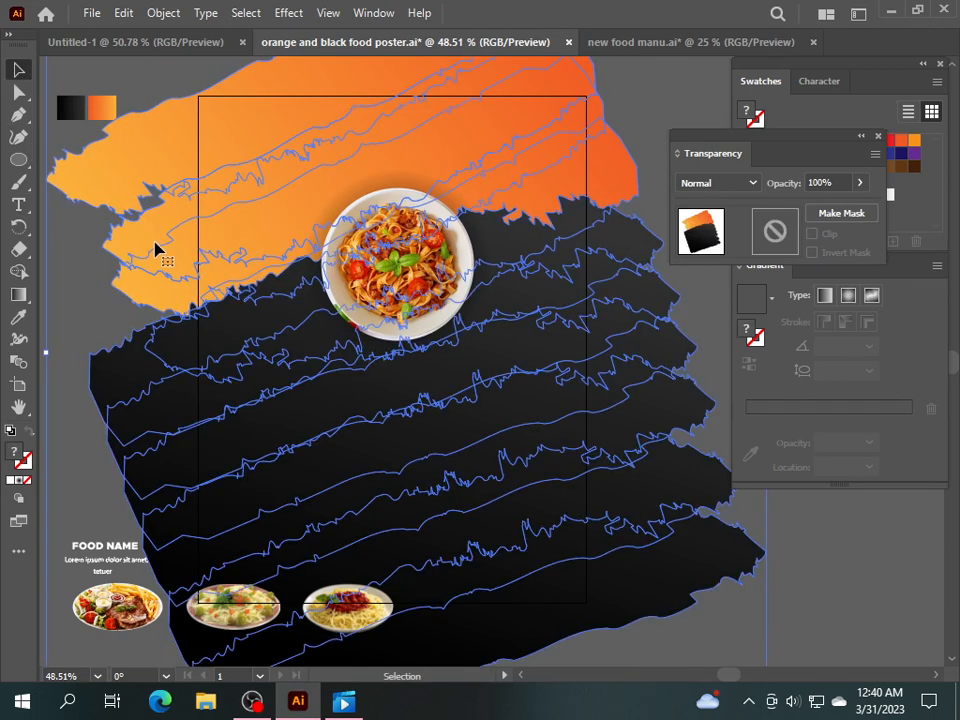
pyautogui.click(160, 14)
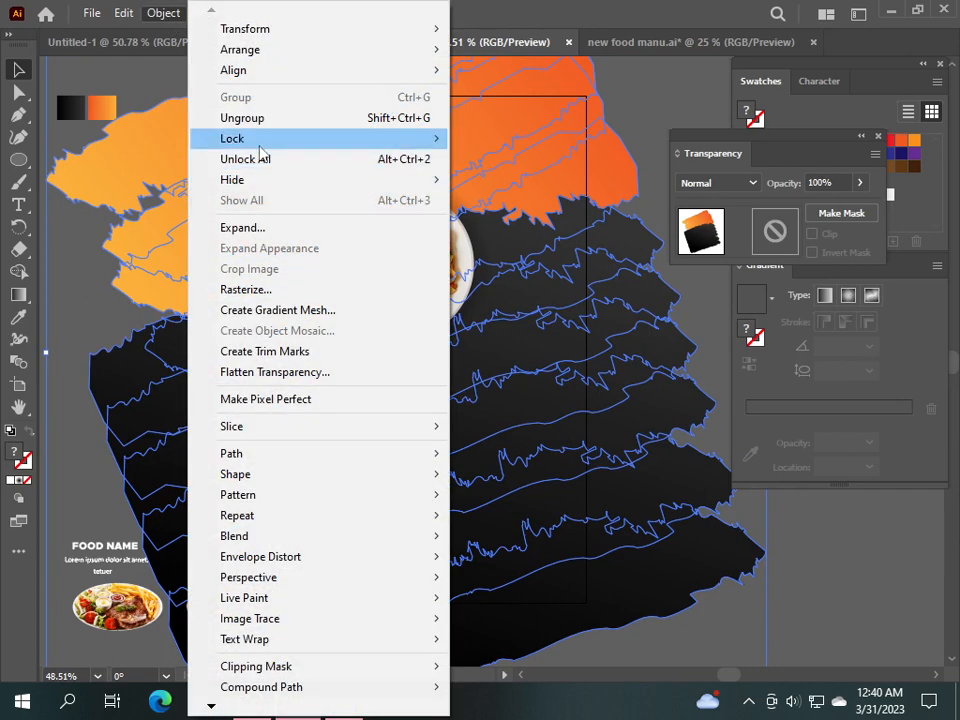
pyautogui.moveTo(260, 140)
pyautogui.click(505, 138)
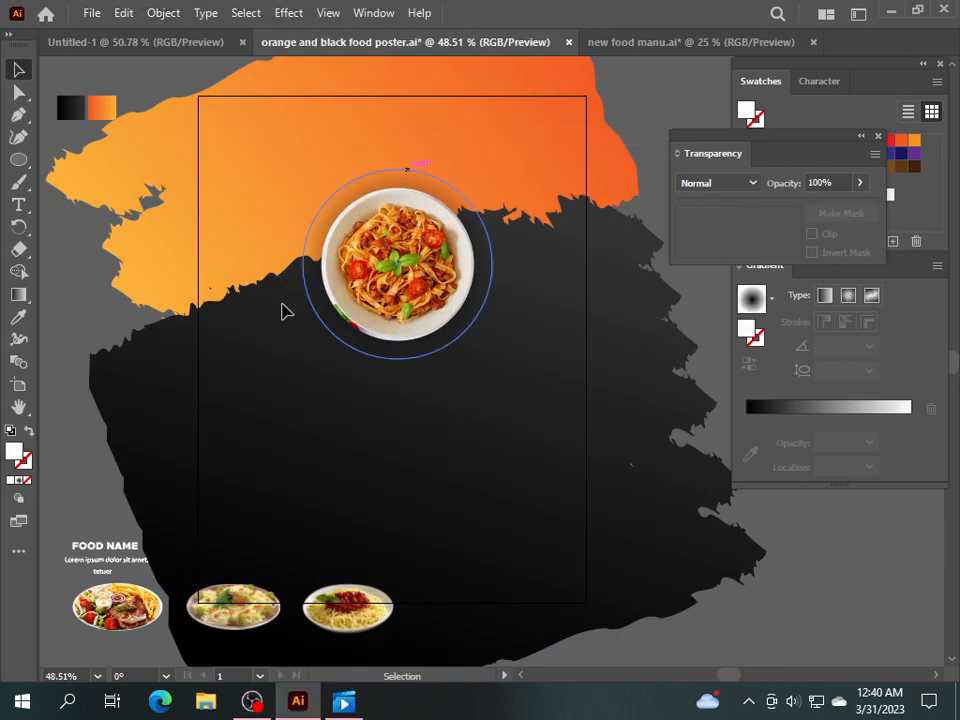
pyautogui.click(14, 203)
pyautogui.click(218, 258)
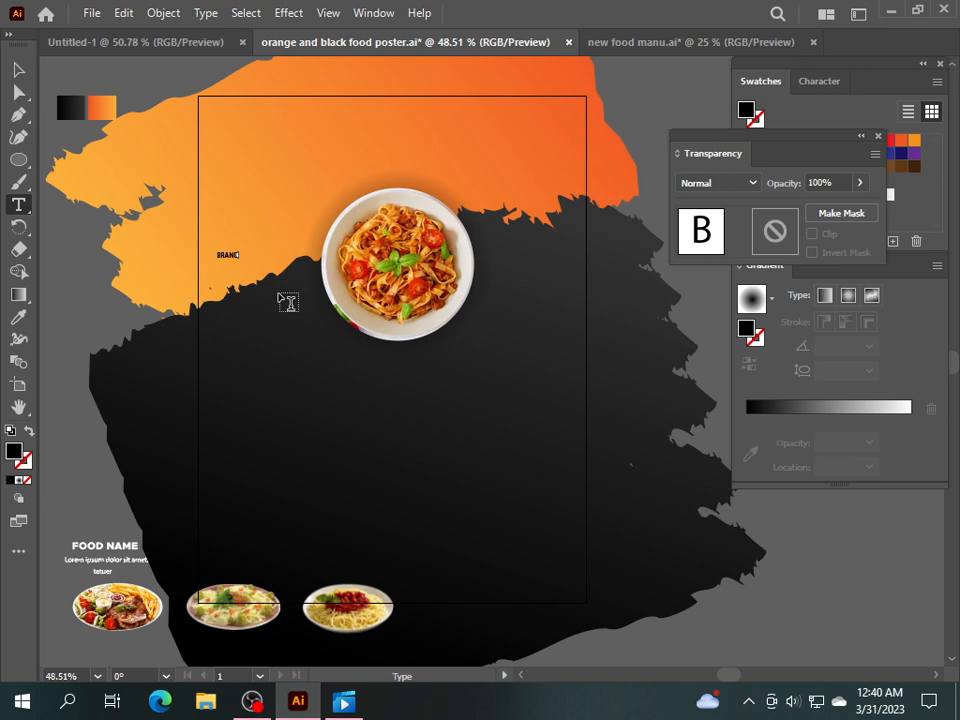
# Scale the BRAND text up into a large headline.
pyautogui.click(18, 69)
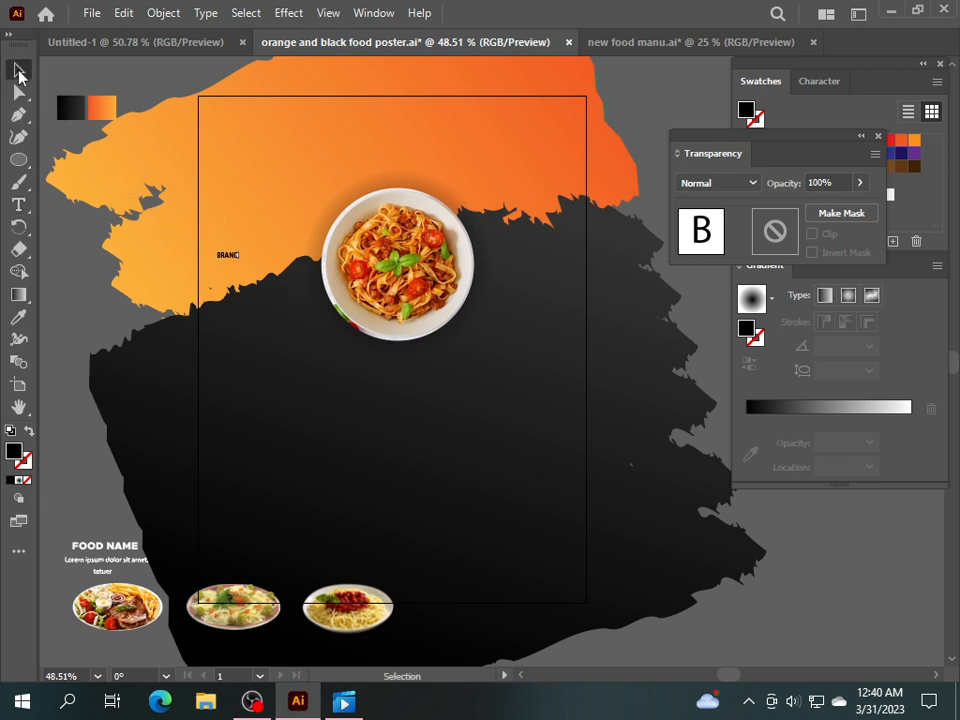
pyautogui.click(228, 256)
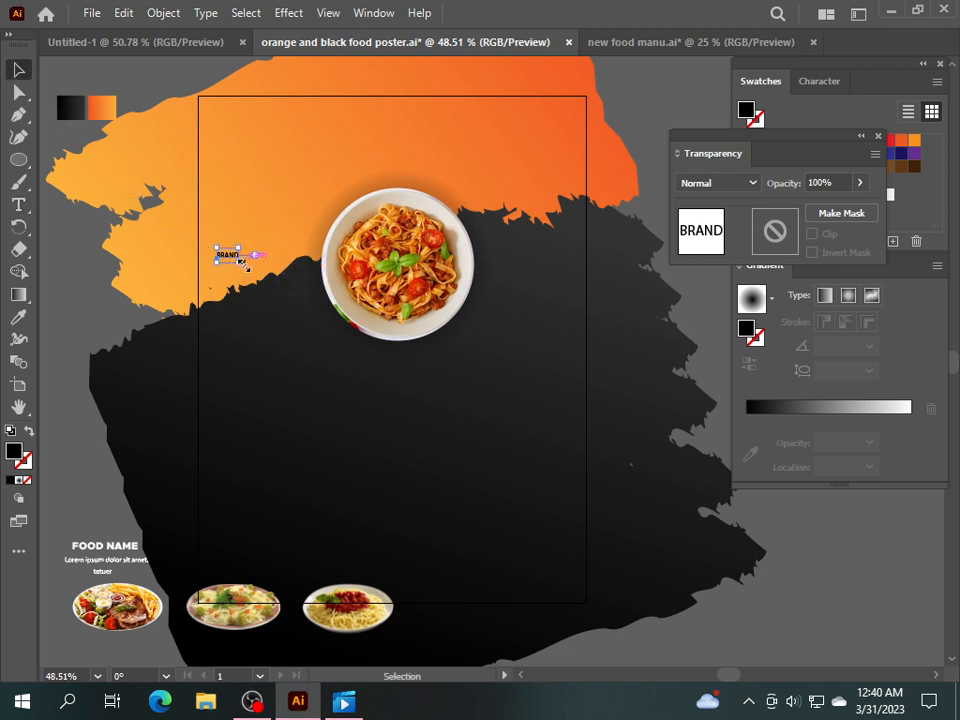
pyautogui.moveTo(239, 261); pyautogui.dragTo(456, 336)
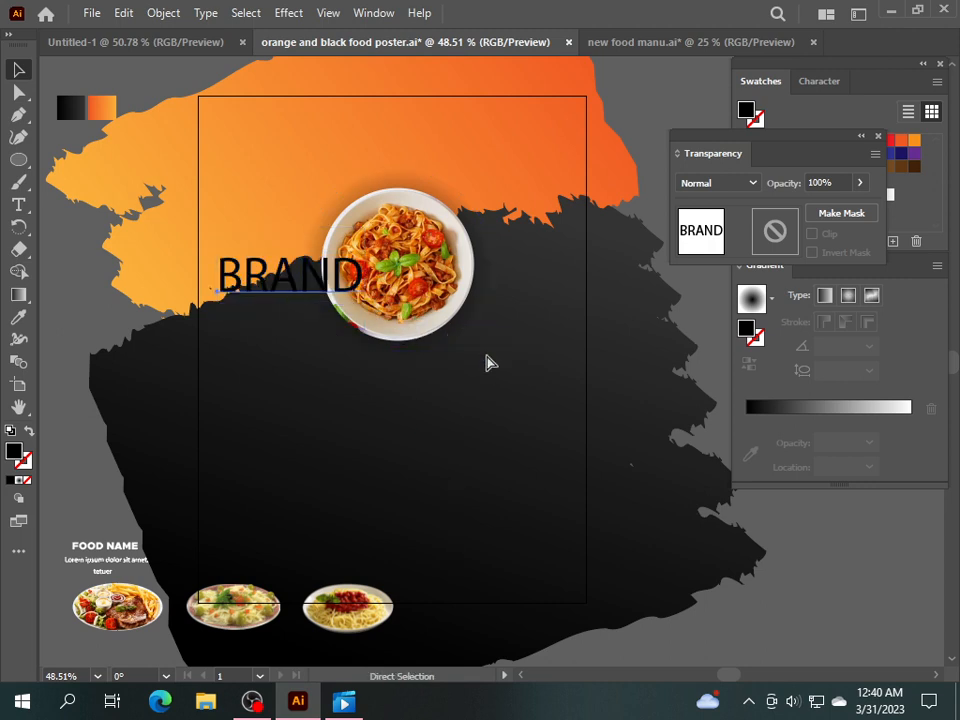
# Set BRAND in Metropolis-Black, move it to the top-left corner and shrink it to fit.
pyautogui.hotkey('ctrl', 't')
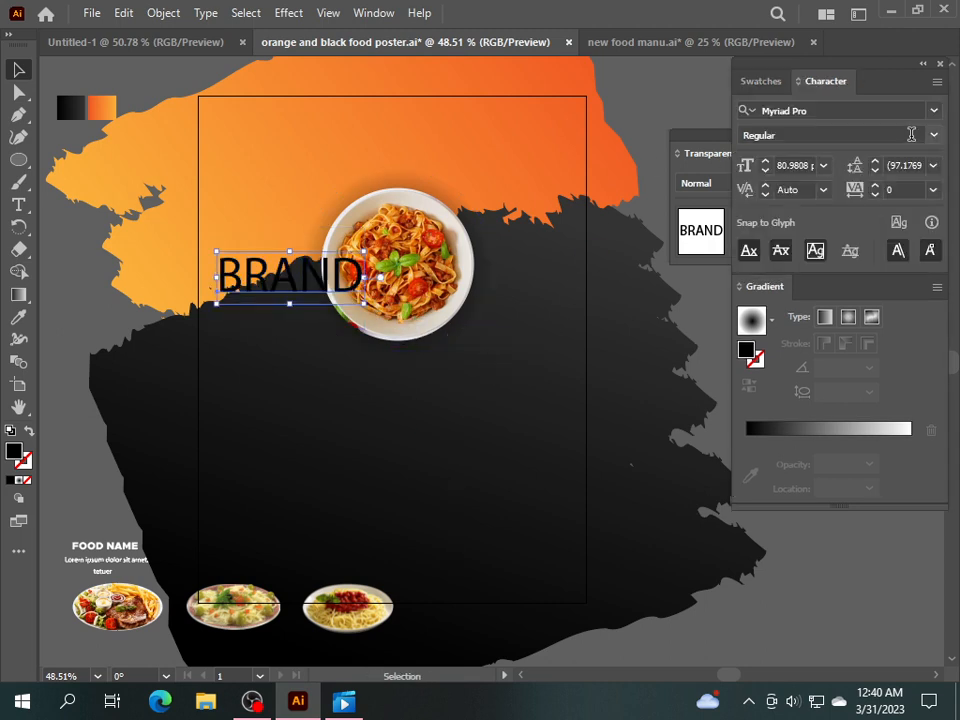
pyautogui.click(935, 137)
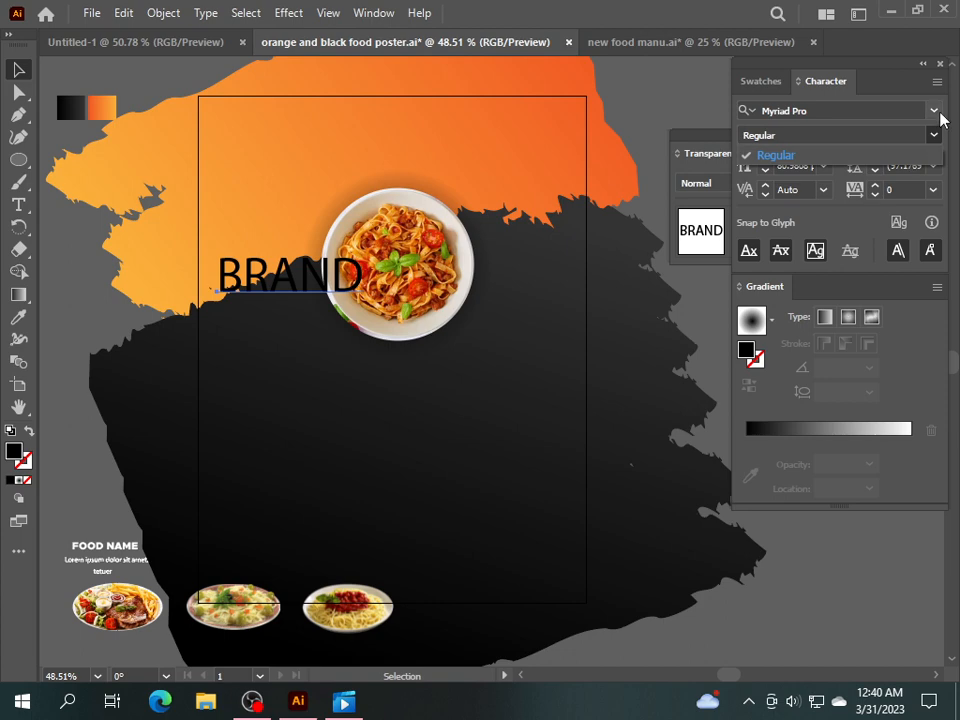
pyautogui.click(938, 115)
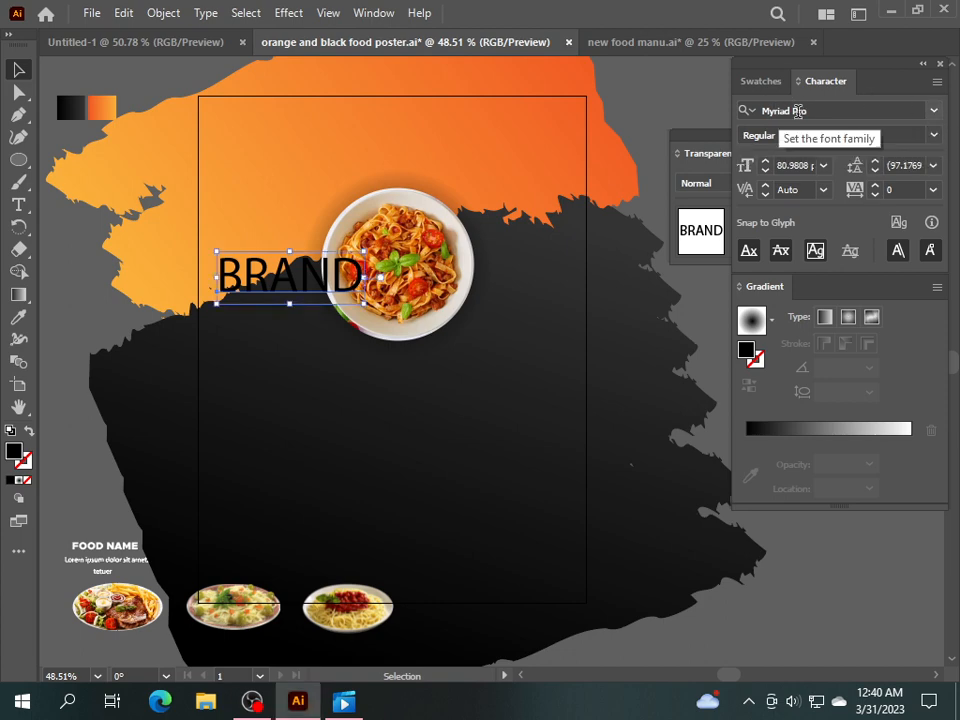
pyautogui.click(936, 111)
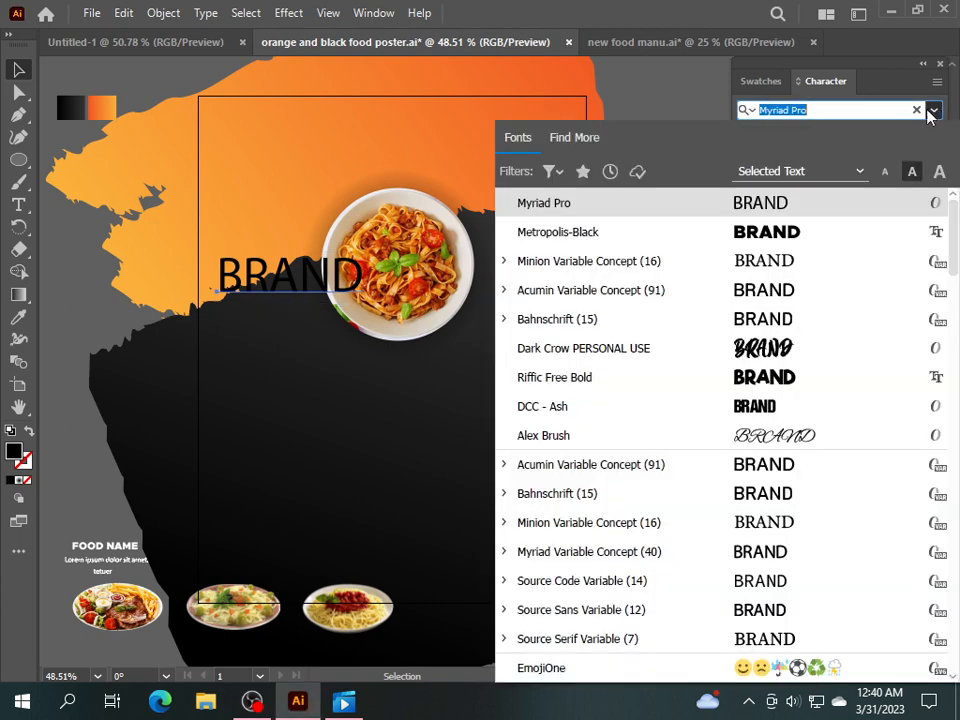
pyautogui.click(785, 232)
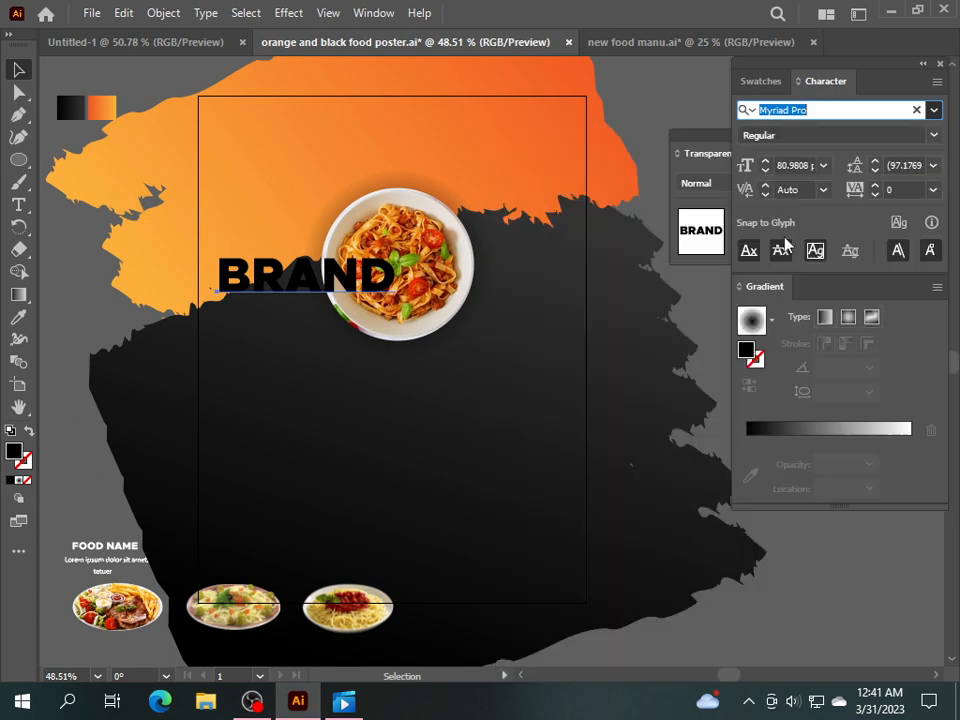
pyautogui.moveTo(263, 250); pyautogui.dragTo(257, 140)
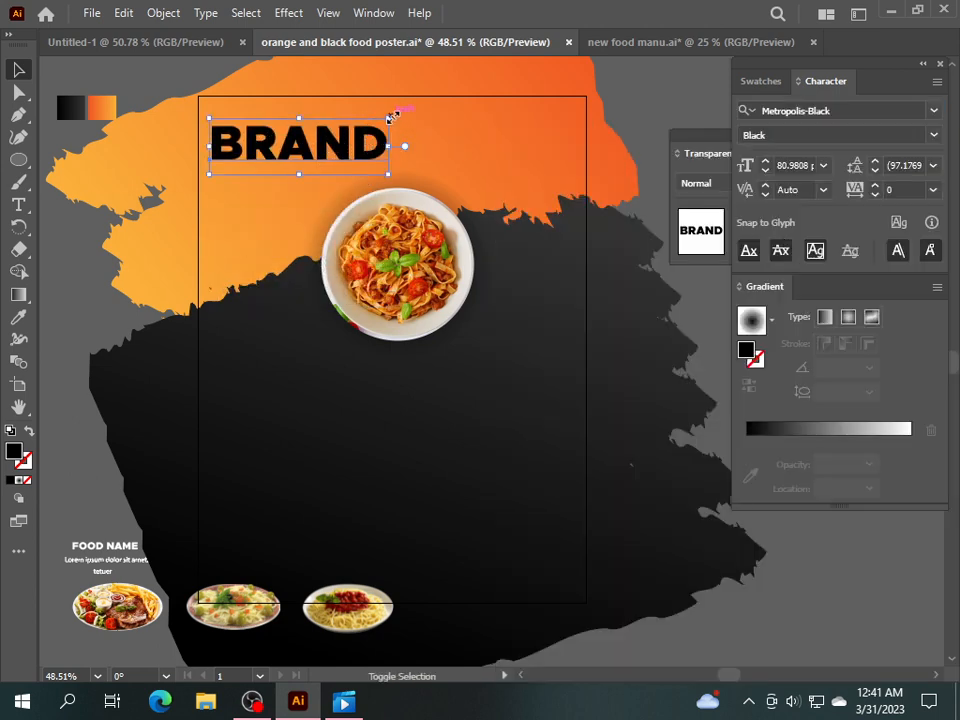
pyautogui.moveTo(390, 118); pyautogui.dragTo(289, 121)
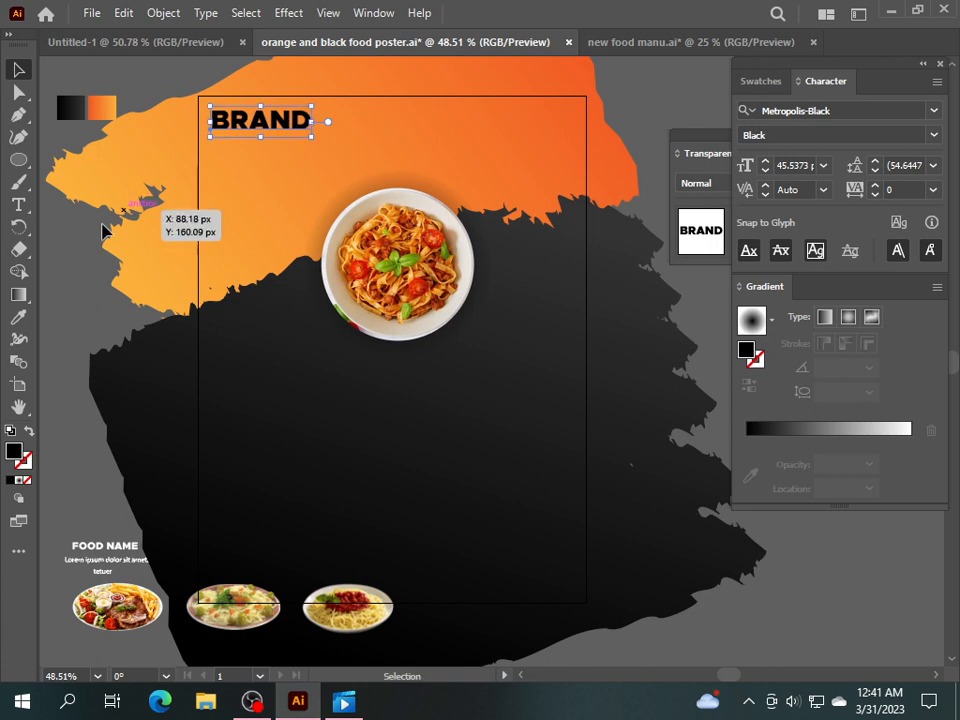
# Add a white TAGLINE HERE line below BRAND and enlarge it.
pyautogui.click(19, 205)
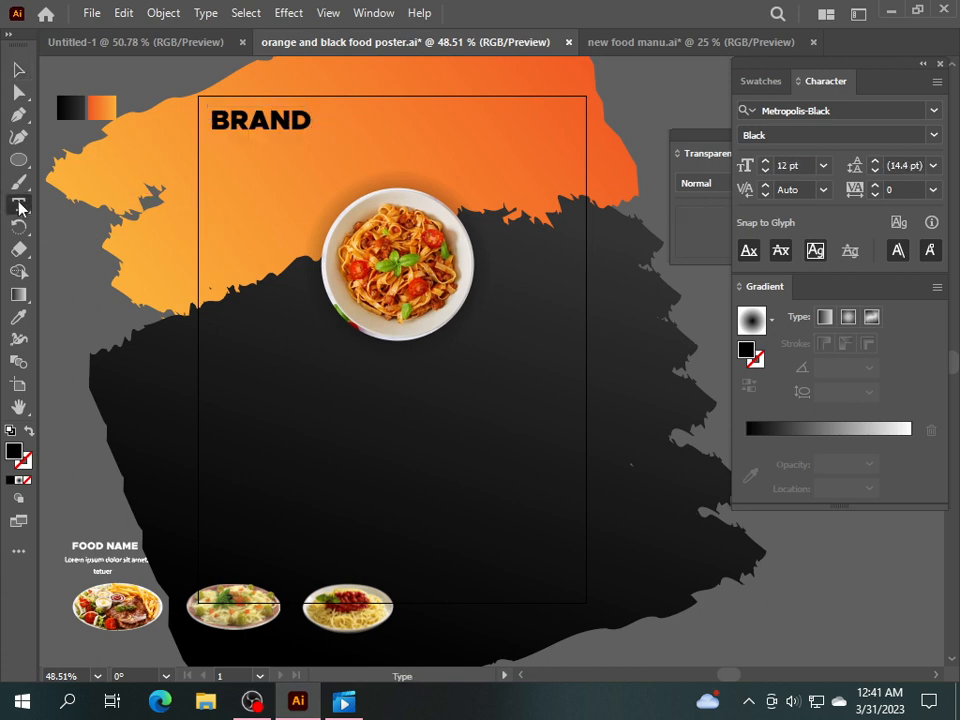
pyautogui.click(222, 155)
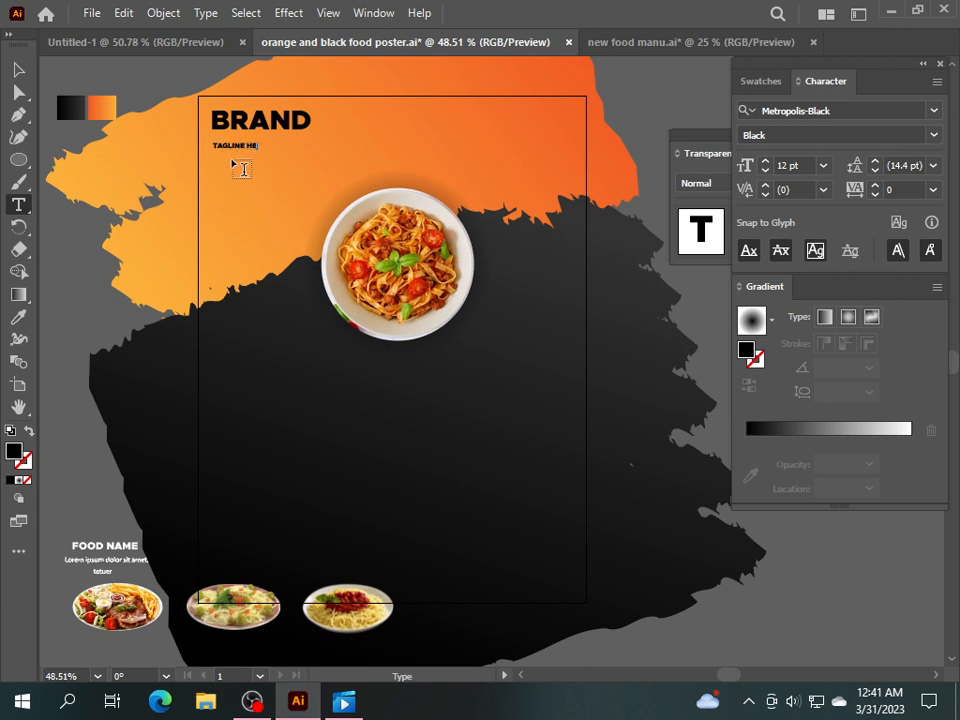
pyautogui.click(17, 70)
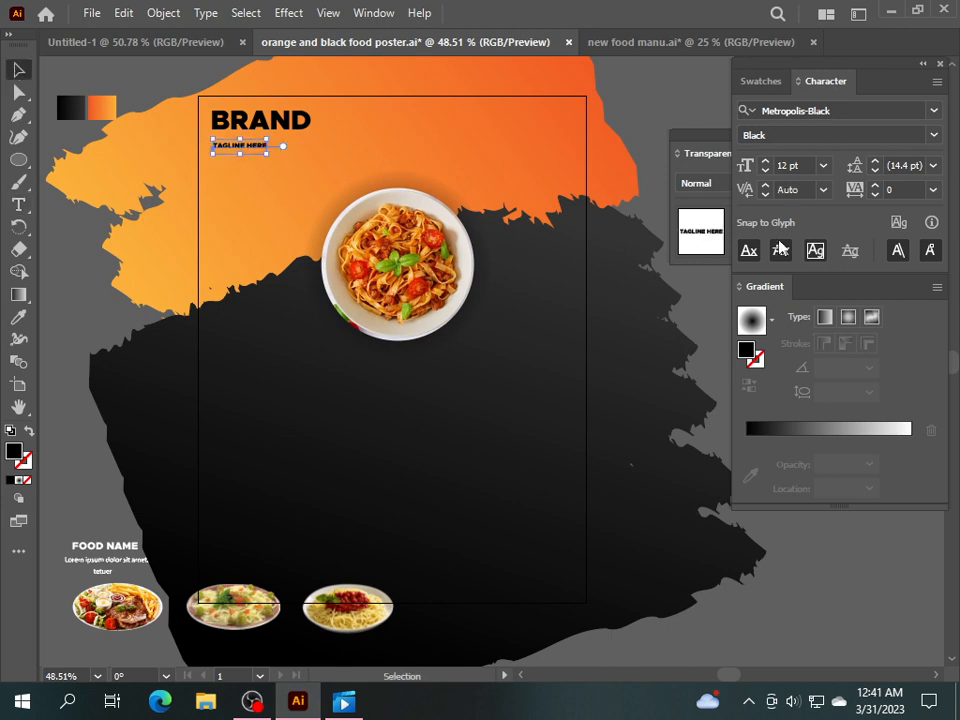
pyautogui.click(759, 82)
pyautogui.click(770, 141)
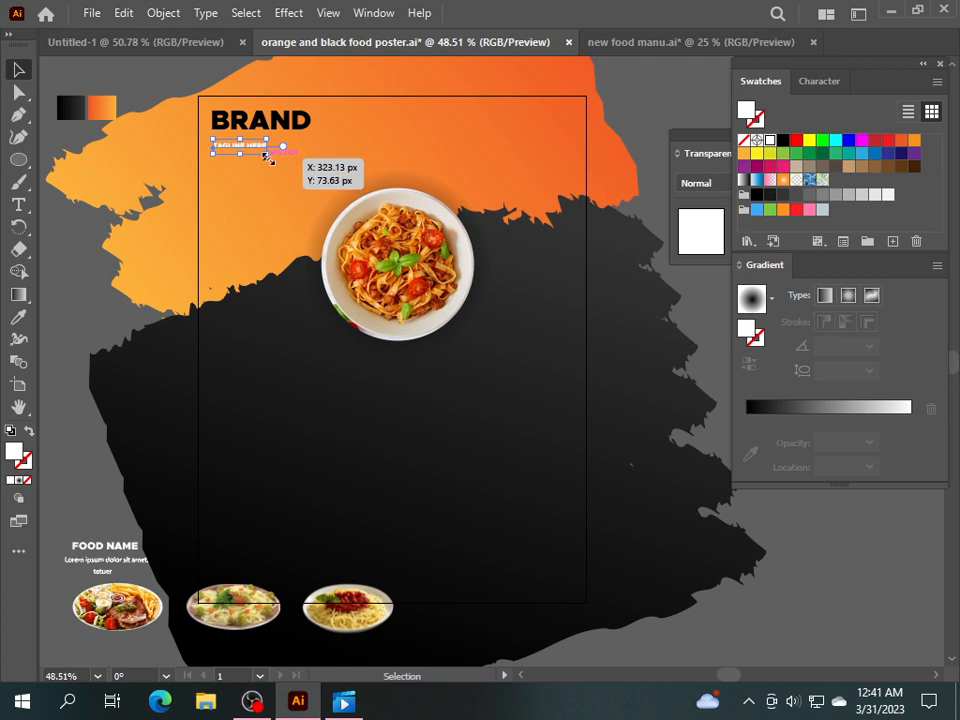
pyautogui.moveTo(267, 156); pyautogui.dragTo(319, 145)
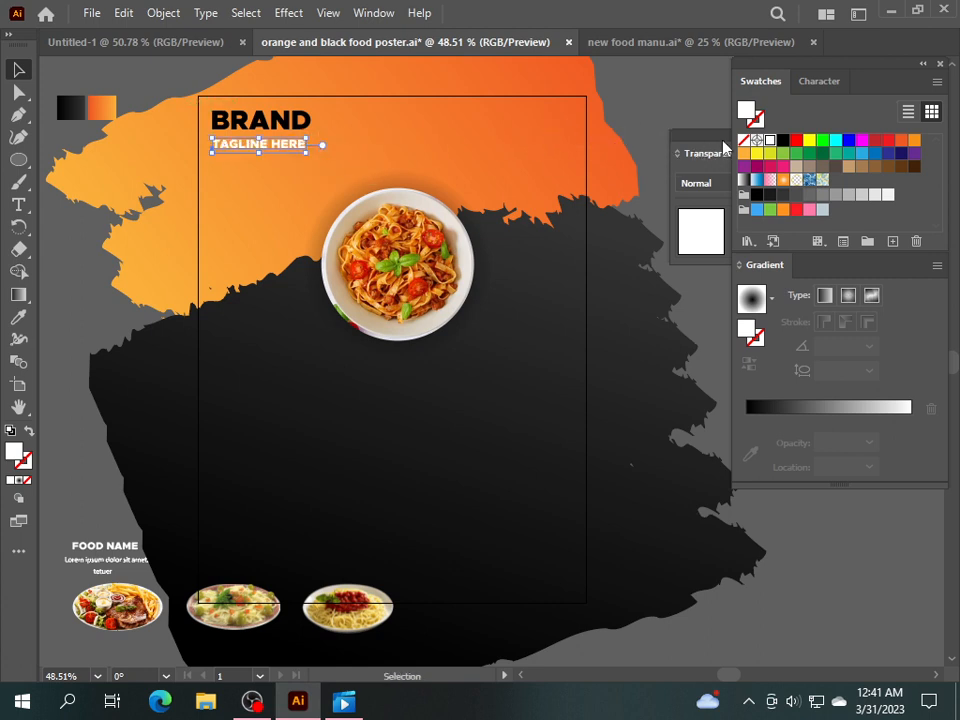
# Set the tagline in Minion Variable Concept Bold and position it just beneath BRAND.
pyautogui.click(820, 84)
pyautogui.click(933, 110)
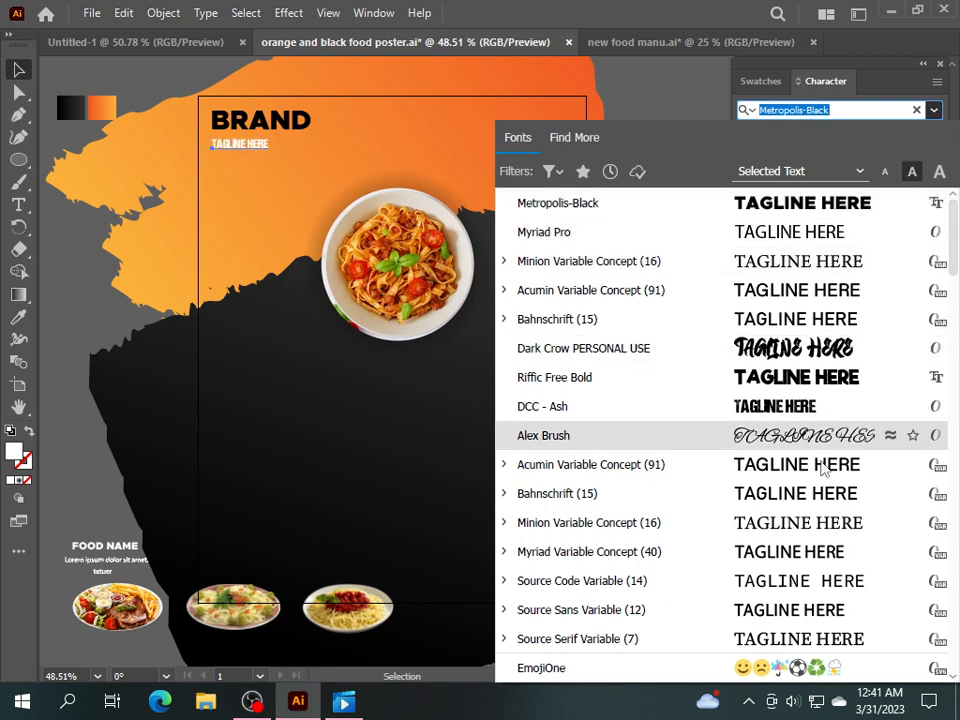
pyautogui.click(820, 533)
pyautogui.click(111, 285)
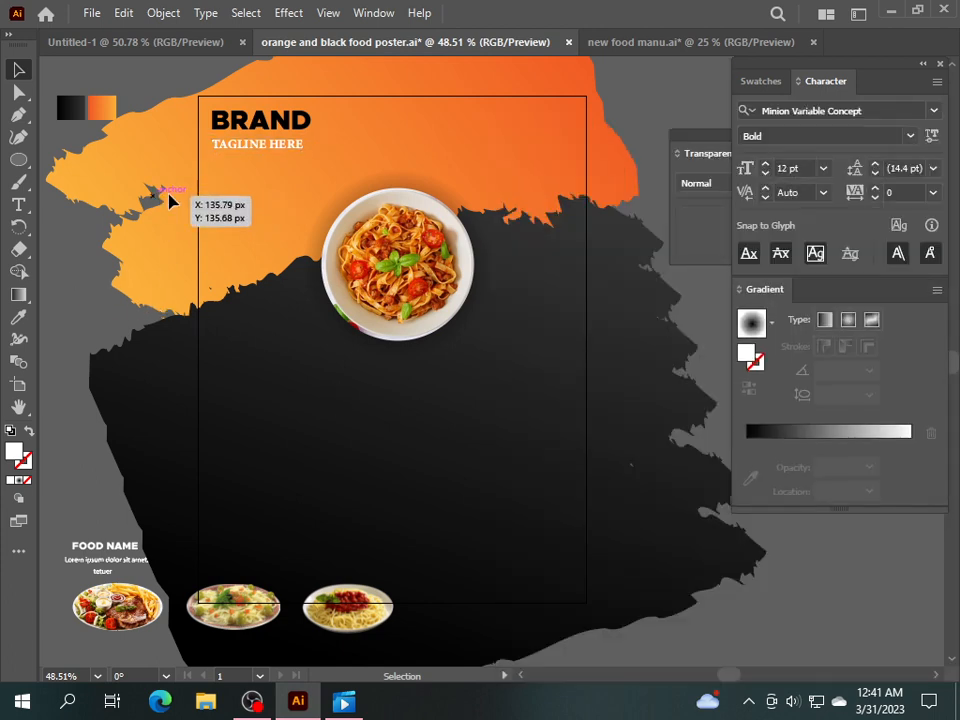
pyautogui.click(253, 148)
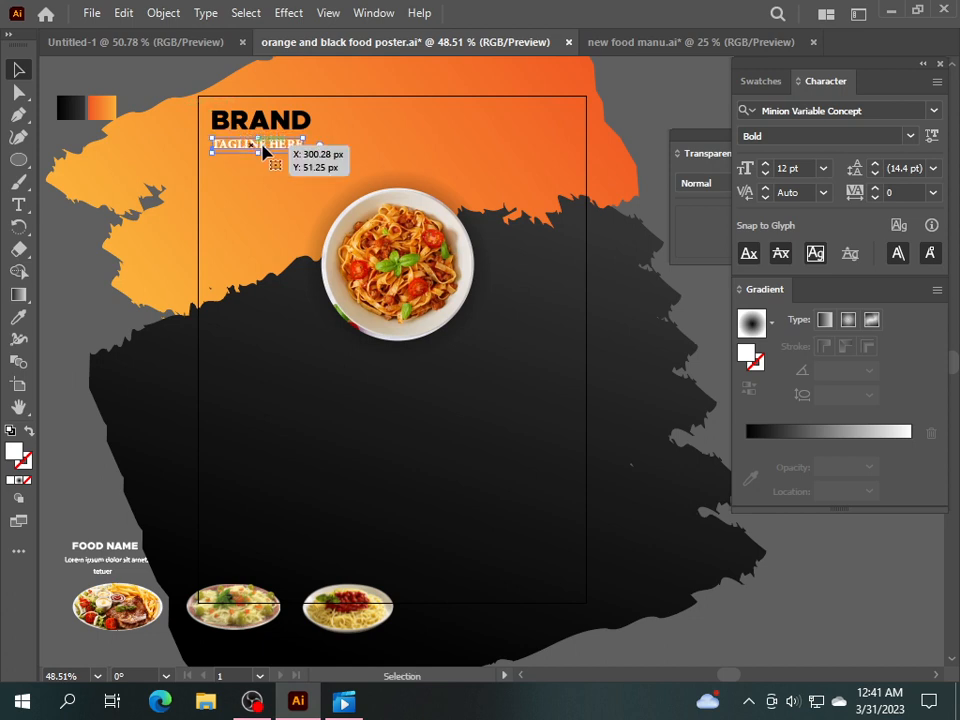
pyautogui.moveTo(302, 152)
pyautogui.mouseDown()
pyautogui.moveTo(318, 158)
pyautogui.moveTo(310, 153)
pyautogui.mouseUp()
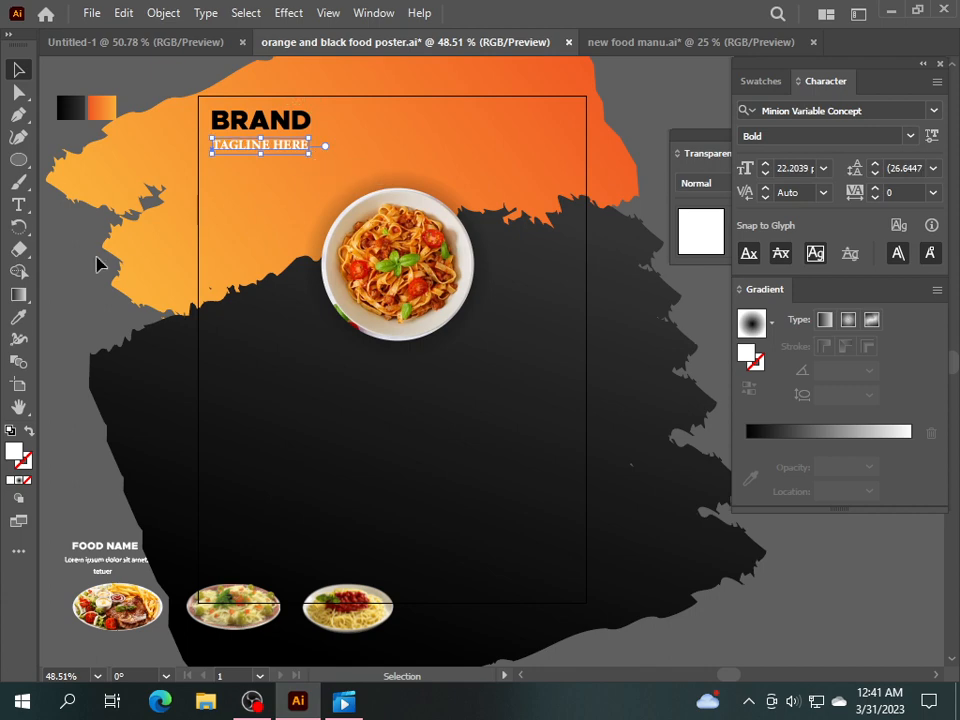
# Expand the BRAND headline into outlines and ungroup its letters.
pyautogui.click(253, 129)
pyautogui.click(163, 12)
pyautogui.click(248, 227)
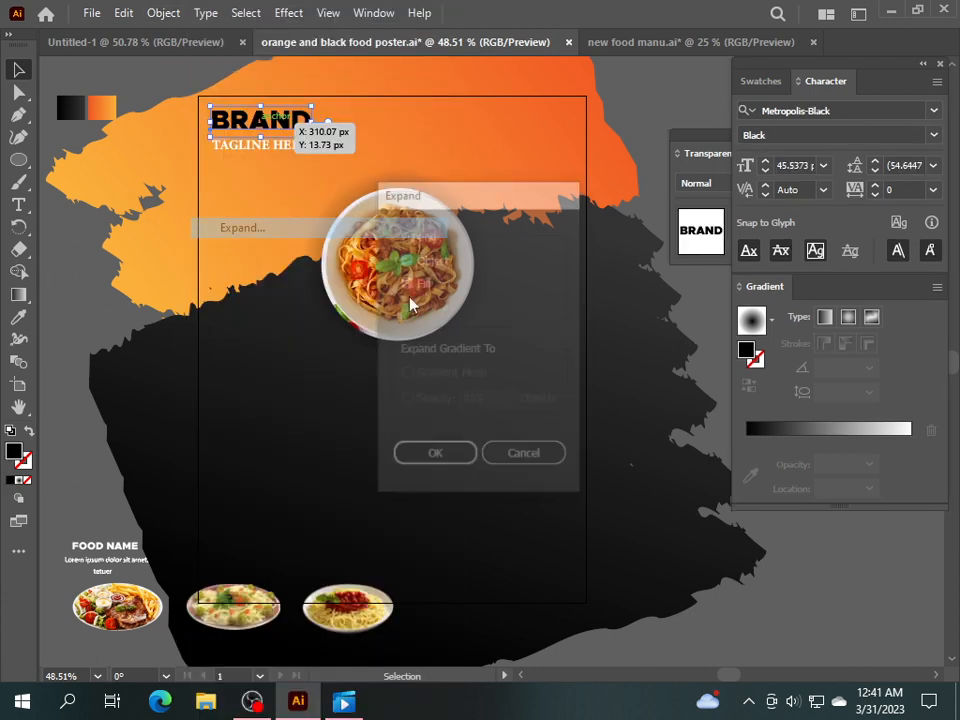
pyautogui.click(435, 456)
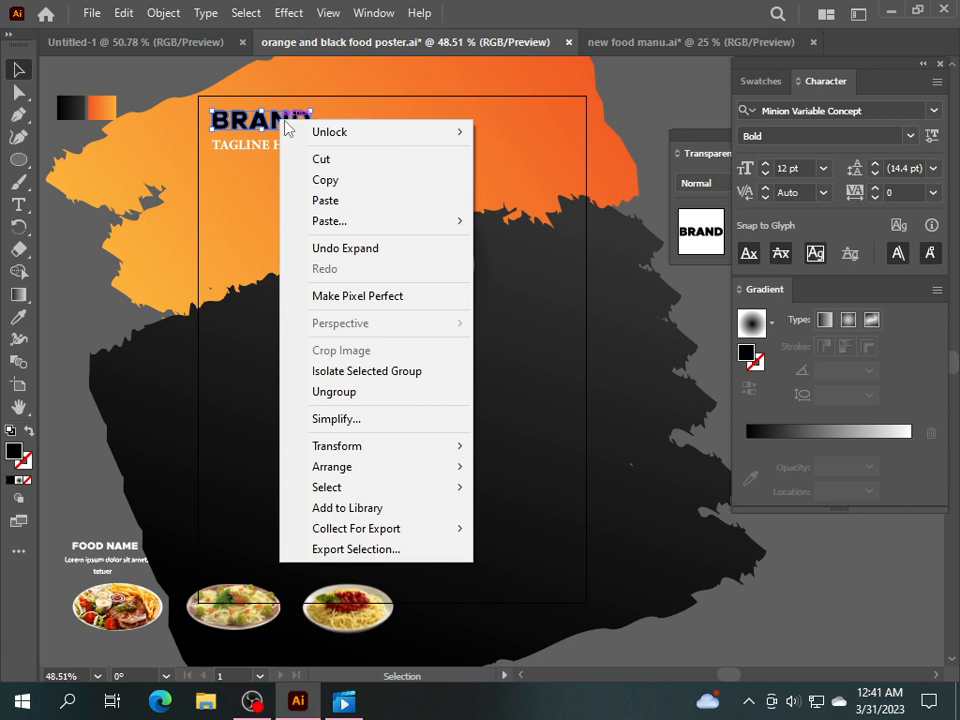
pyautogui.click(358, 392)
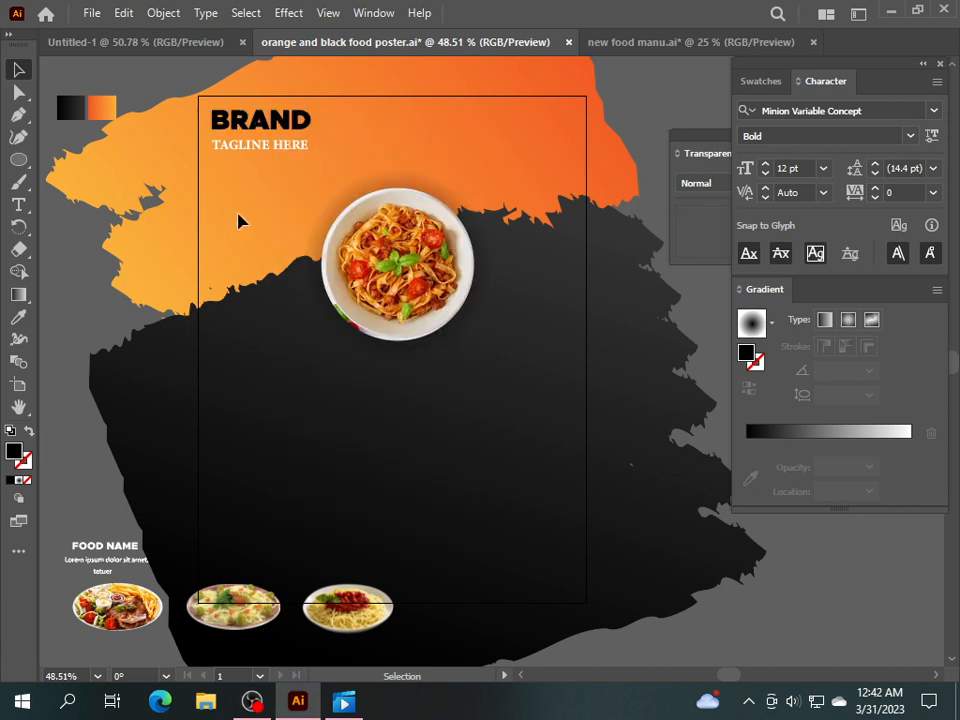
# Colour the letters A, N and D of BRAND red.
pyautogui.click(260, 120)
pyautogui.keyDown('shift'); pyautogui.click(285, 122); pyautogui.keyUp('shift')
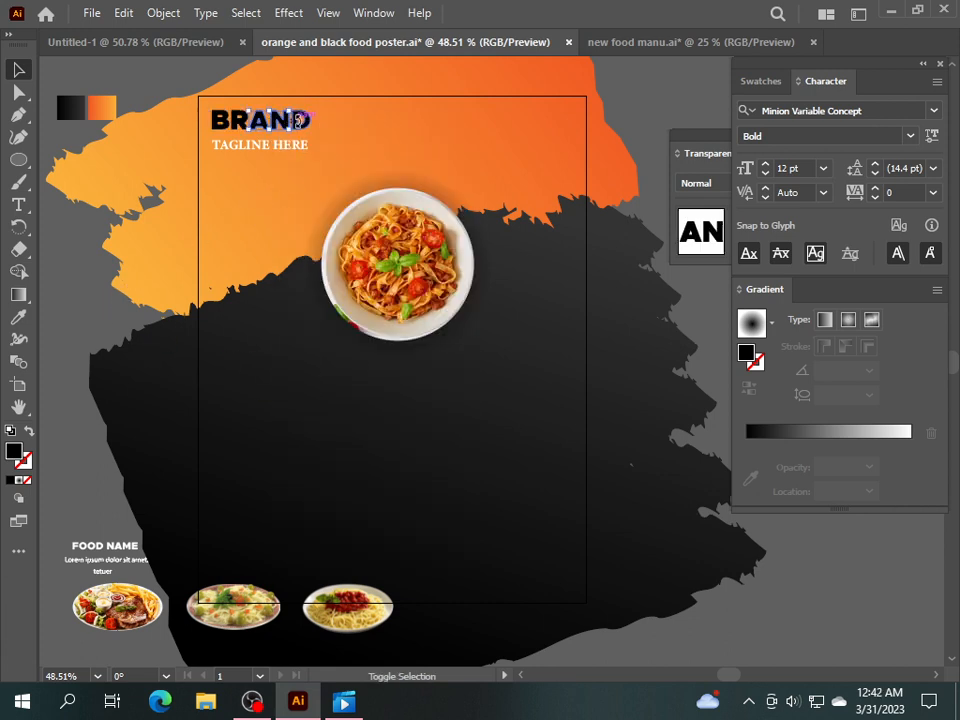
pyautogui.keyDown('shift'); pyautogui.click(303, 123); pyautogui.keyUp('shift')
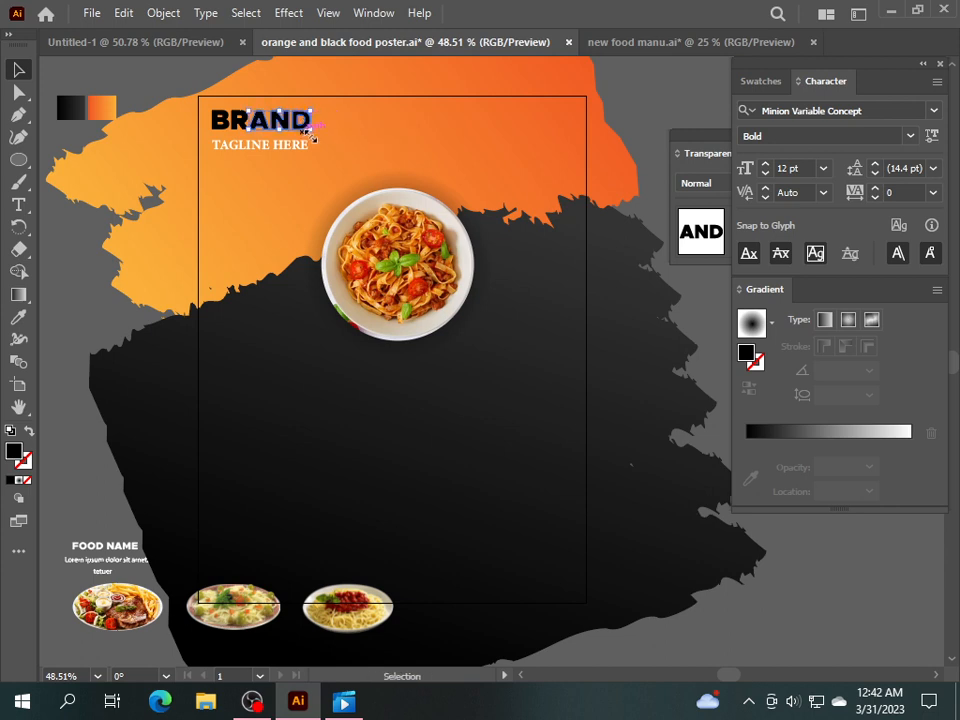
pyautogui.click(760, 81)
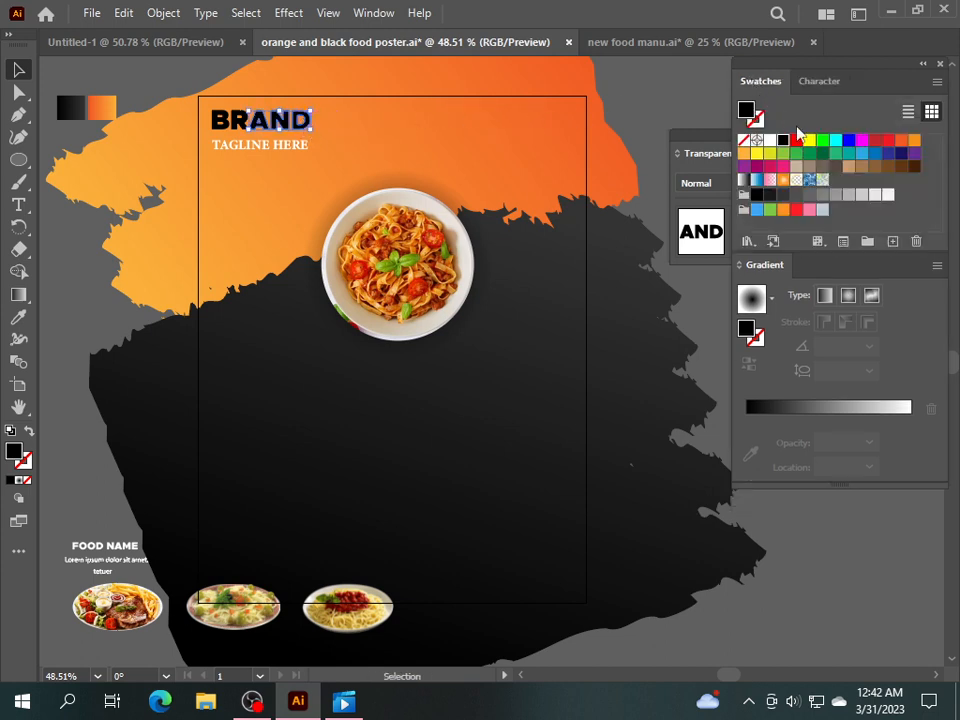
pyautogui.click(875, 140)
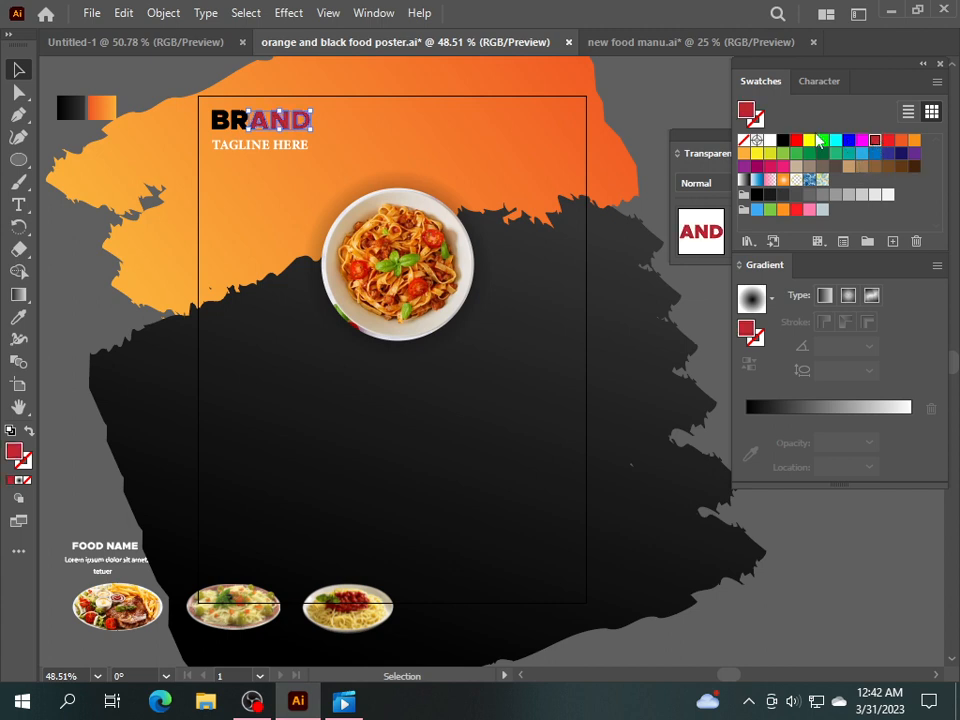
pyautogui.click(657, 106)
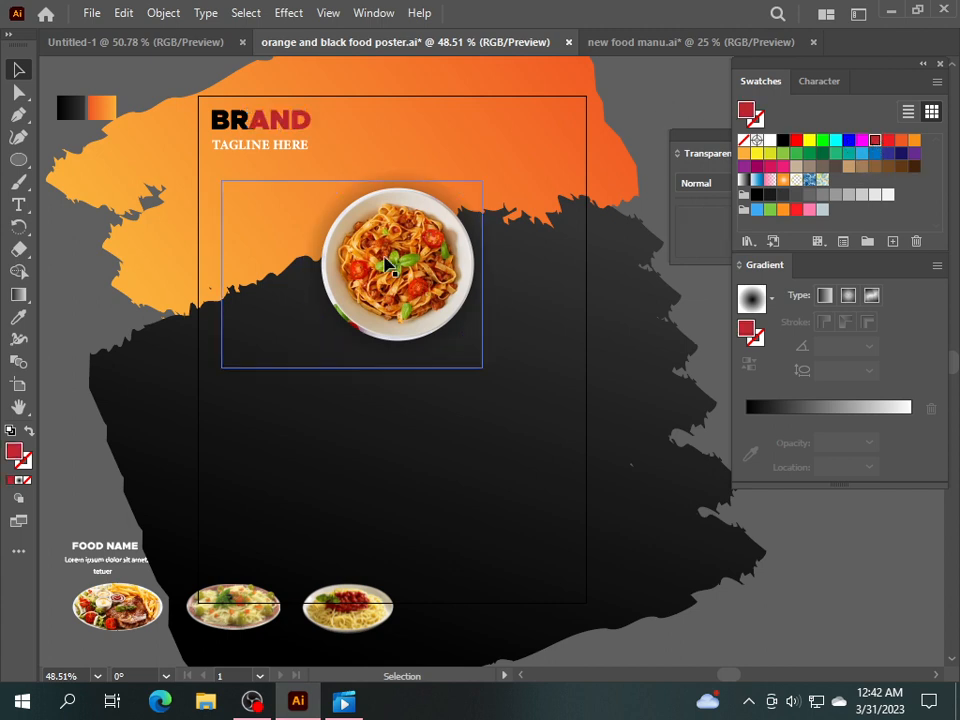
# Move the pasta plate slightly lower on the poster.
pyautogui.click(258, 150)
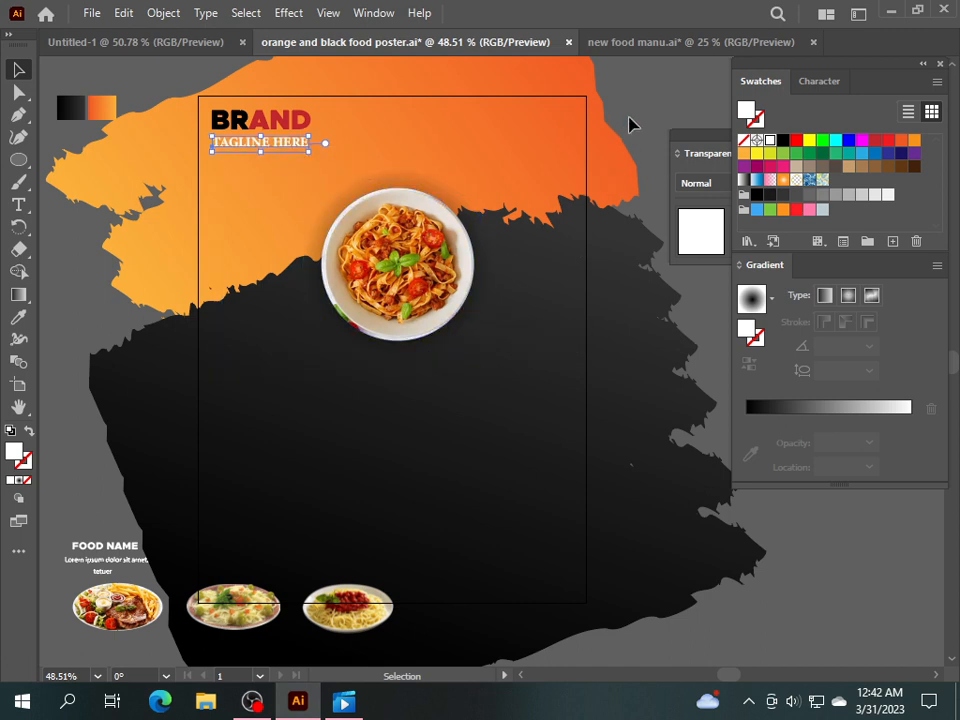
pyautogui.click(530, 218)
pyautogui.click(354, 313)
pyautogui.moveTo(383, 289); pyautogui.dragTo(383, 300)
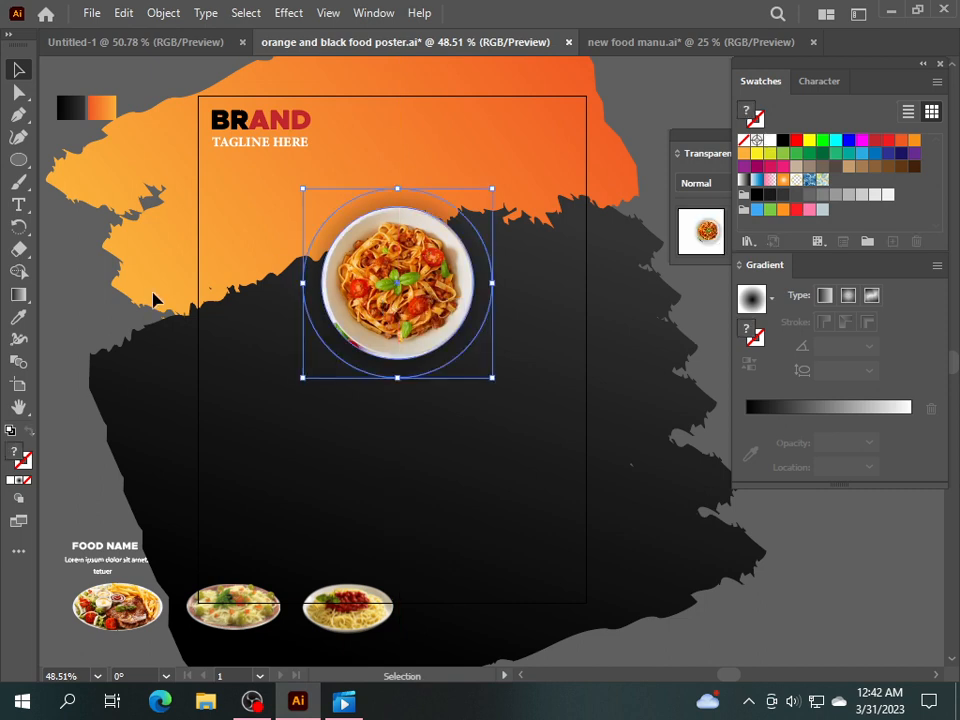
# Add and enlarge a SPECIAL text line above the plate, then delete it to start over.
pyautogui.click(58, 305)
pyautogui.click(18, 204)
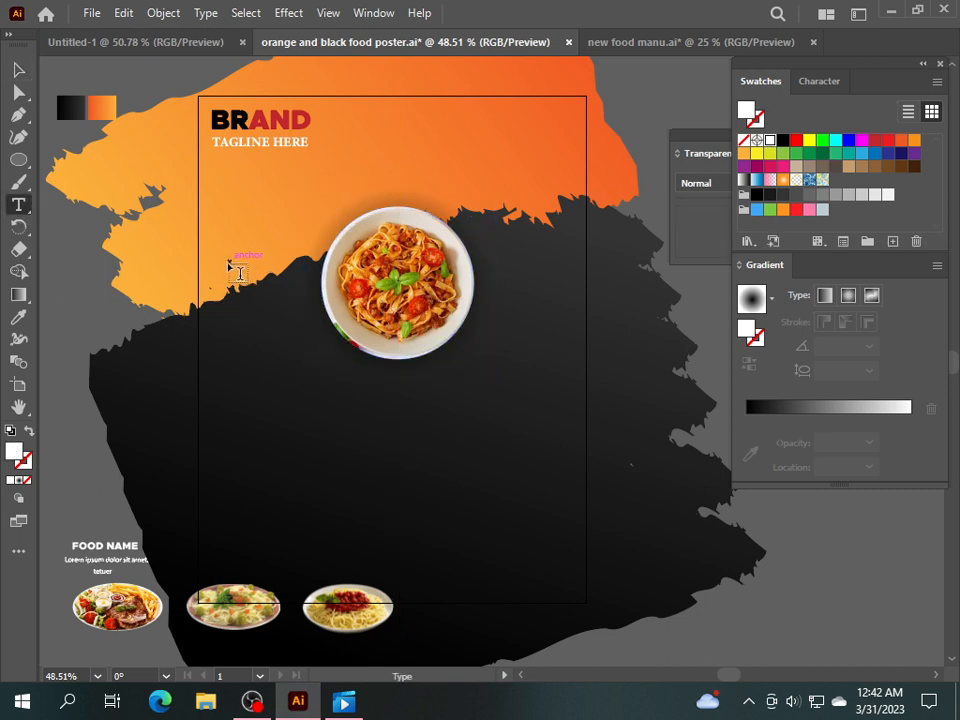
pyautogui.click(238, 268)
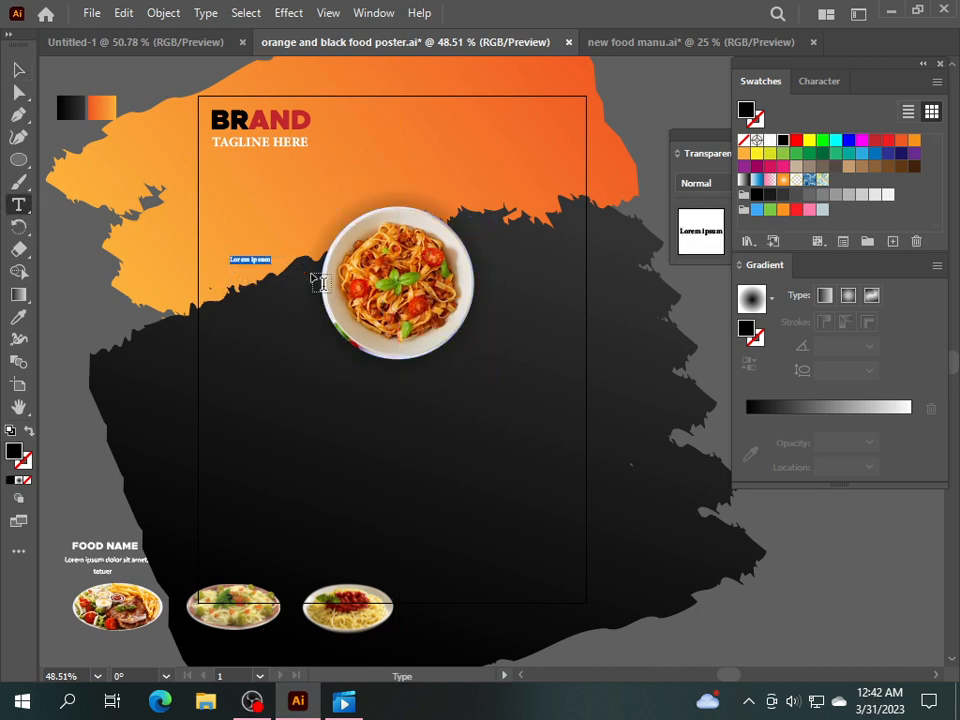
pyautogui.write('SPECIAL')
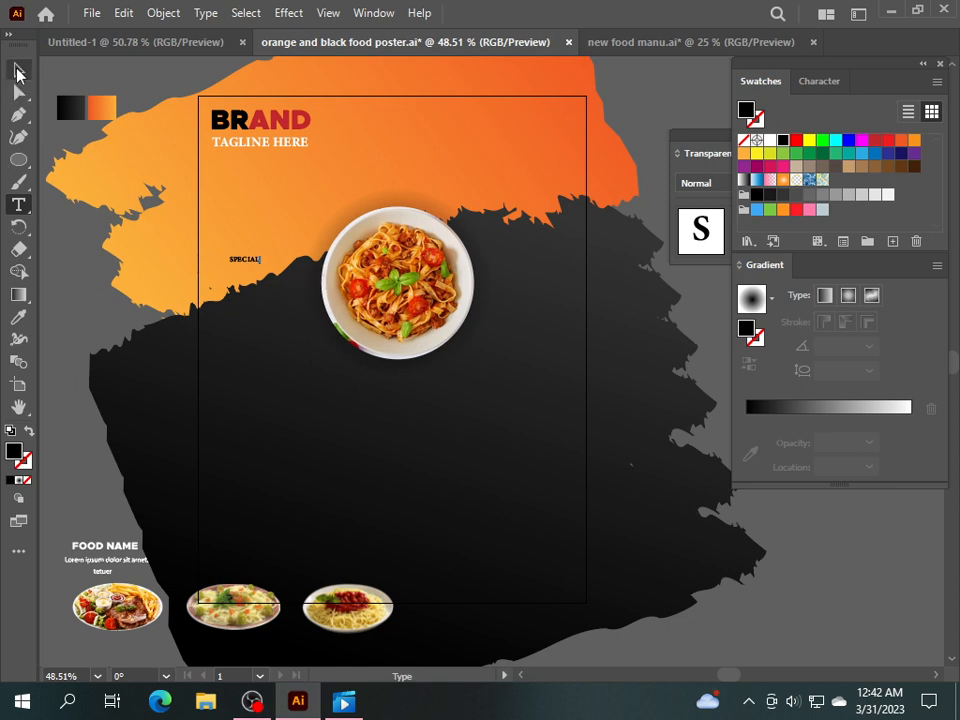
pyautogui.click(18, 70)
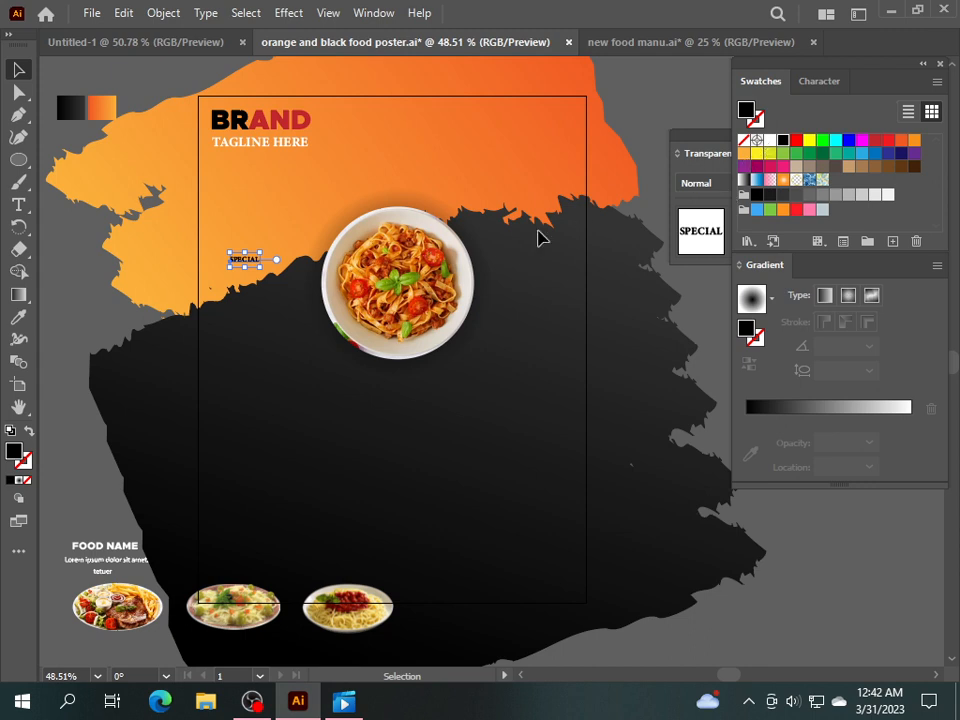
pyautogui.moveTo(262, 266); pyautogui.dragTo(386, 304)
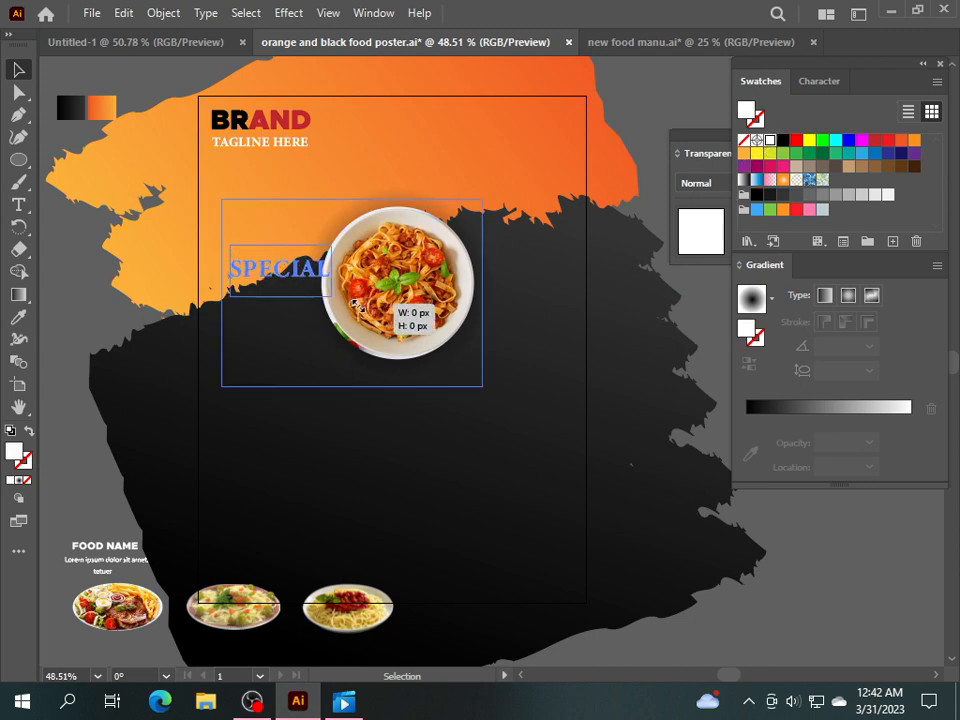
pyautogui.moveTo(295, 275); pyautogui.dragTo(314, 220)
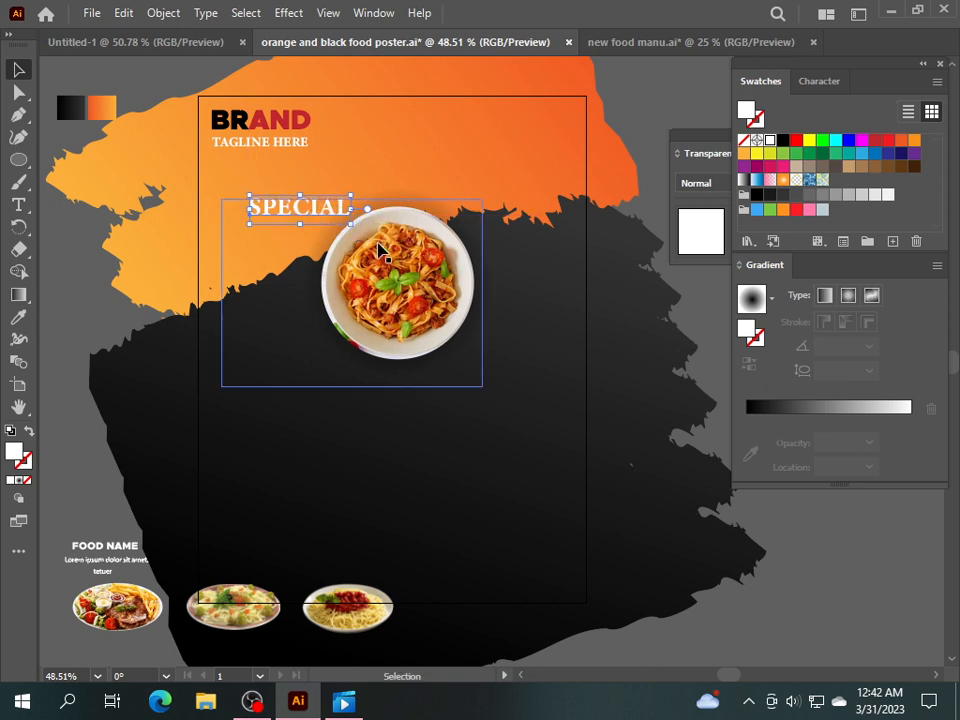
pyautogui.press('Delete')
# Type SPECIAL MENU, enlarge it and move it above the pasta plate.
pyautogui.click(18, 204)
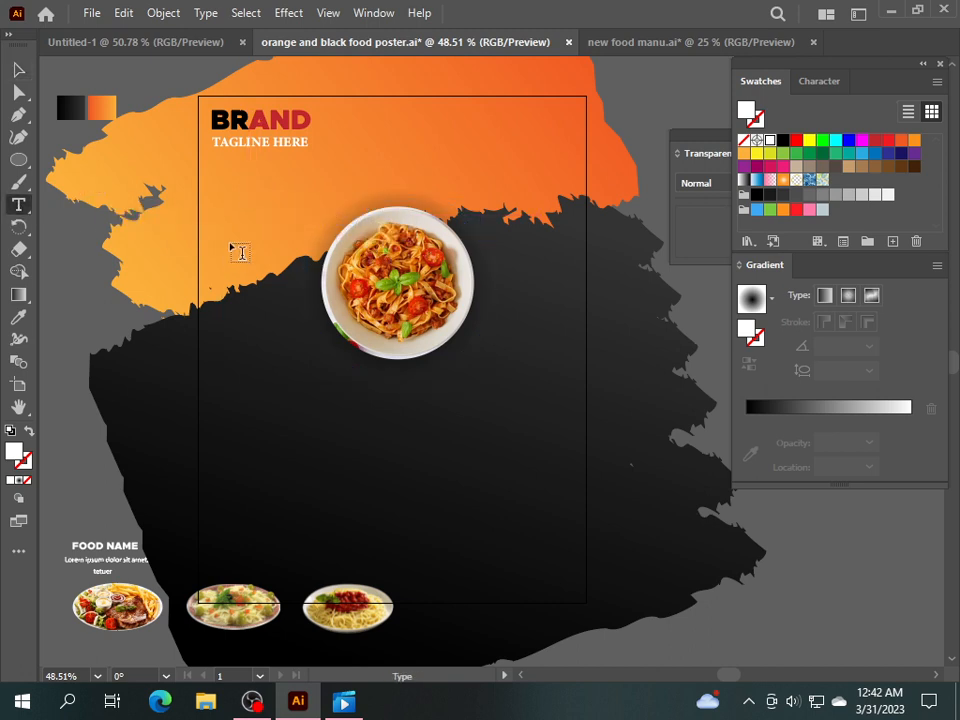
pyautogui.click(240, 236)
pyautogui.write('SPECIAL MENU')
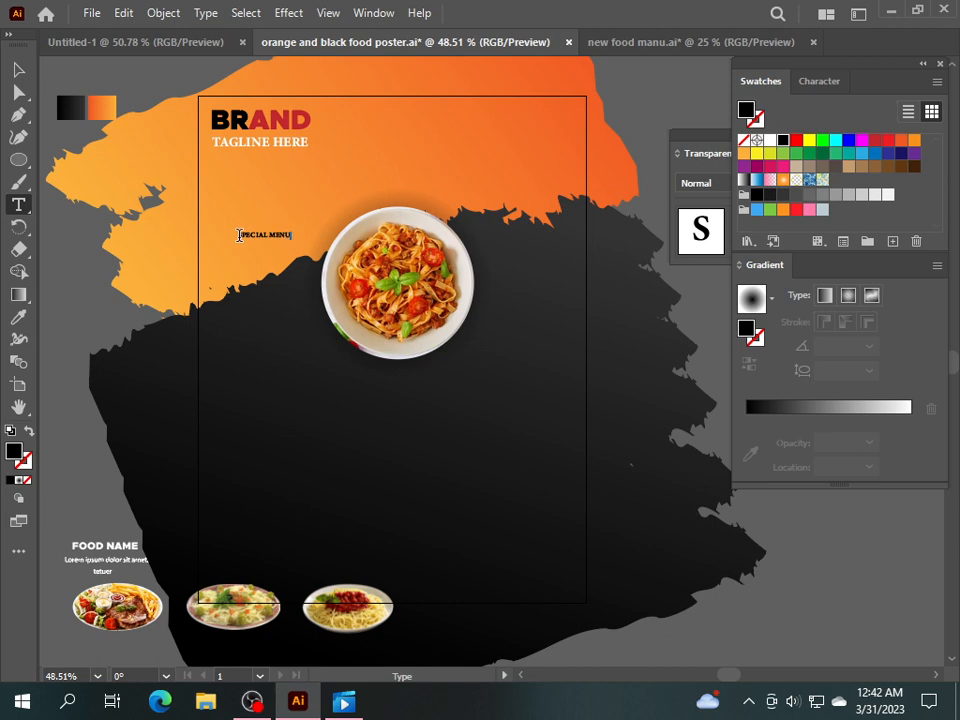
pyautogui.click(18, 69)
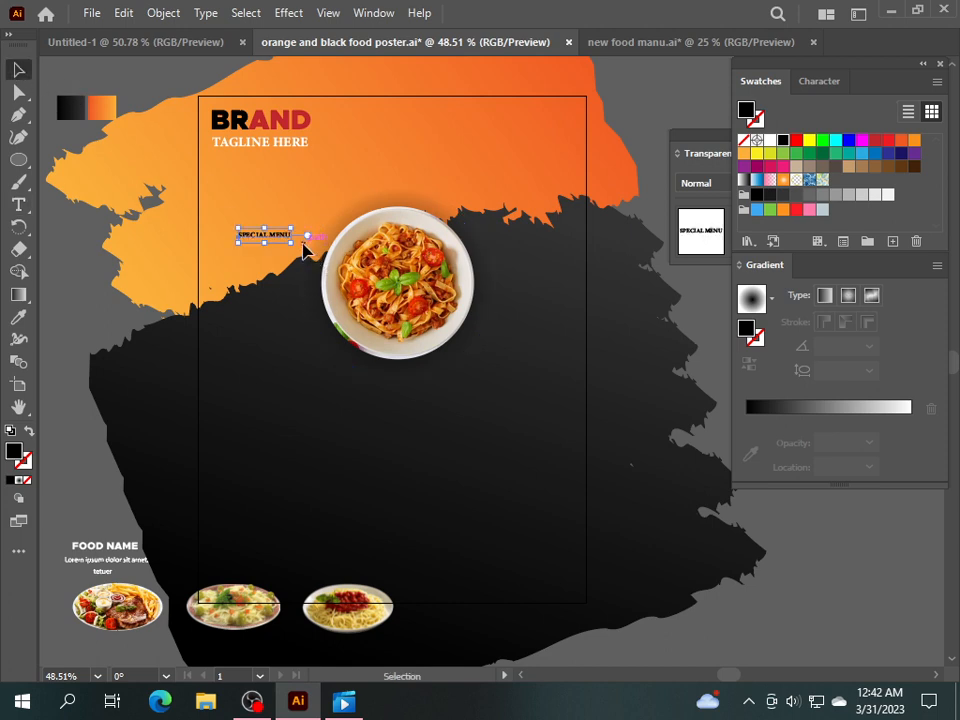
pyautogui.moveTo(292, 244); pyautogui.dragTo(439, 258)
pyautogui.moveTo(338, 245); pyautogui.dragTo(393, 186)
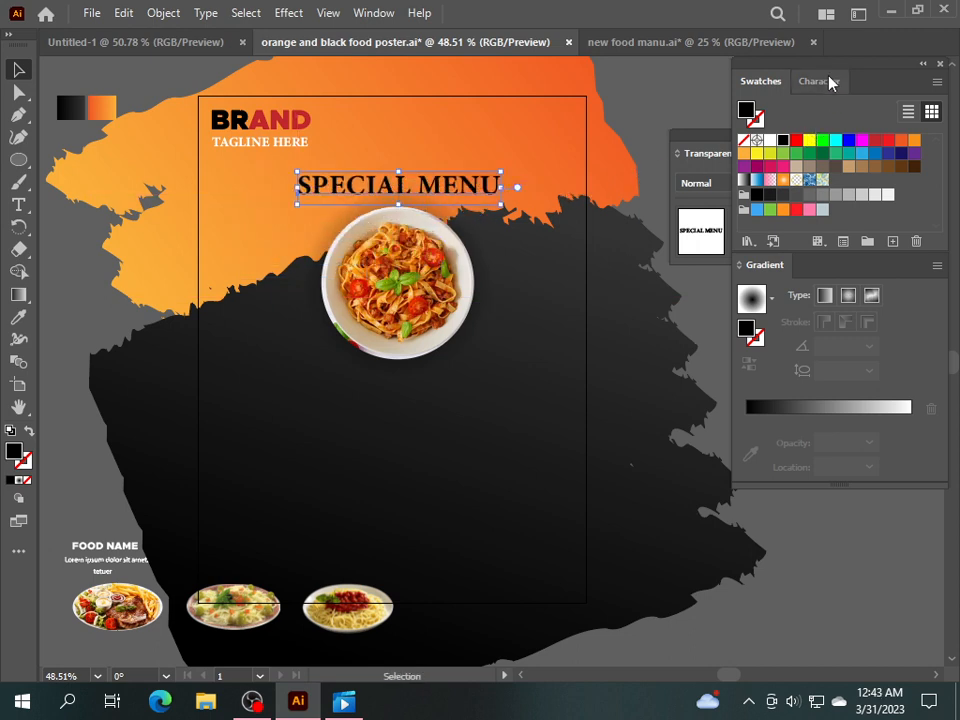
# Set SPECIAL MENU in Metropolis-Black and nudge it slightly left.
pyautogui.click(826, 82)
pyautogui.click(934, 110)
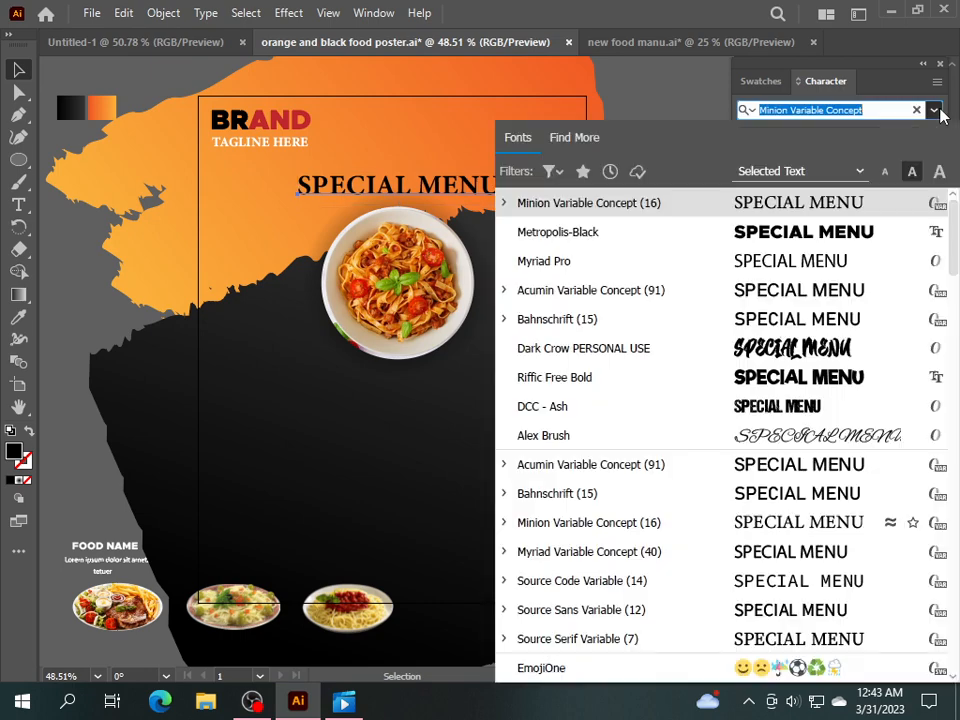
pyautogui.click(808, 232)
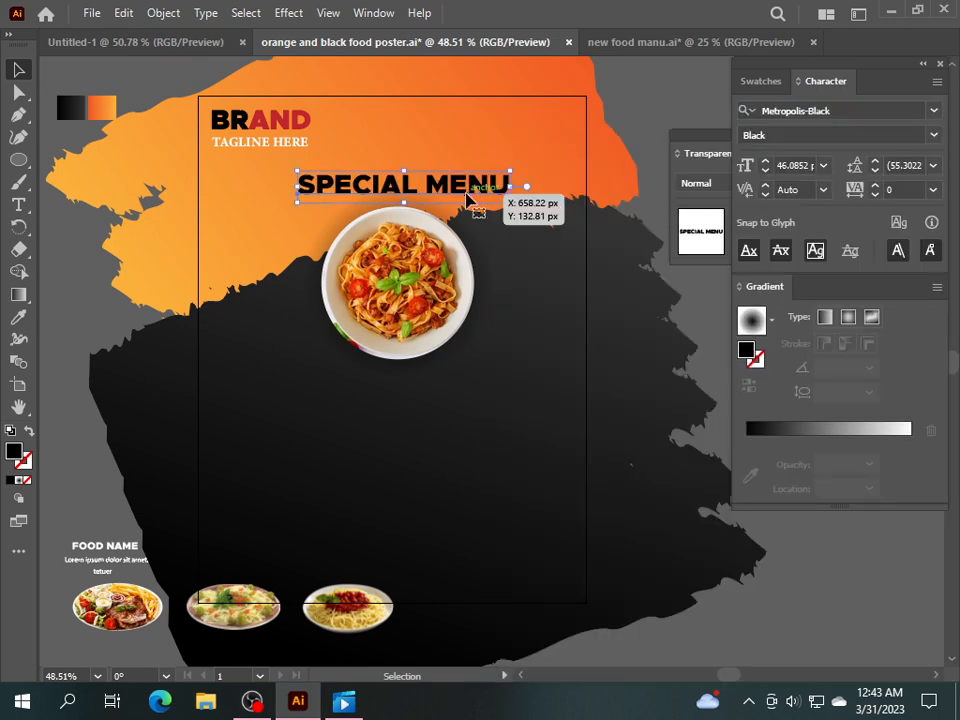
pyautogui.moveTo(468, 196); pyautogui.dragTo(466, 197)
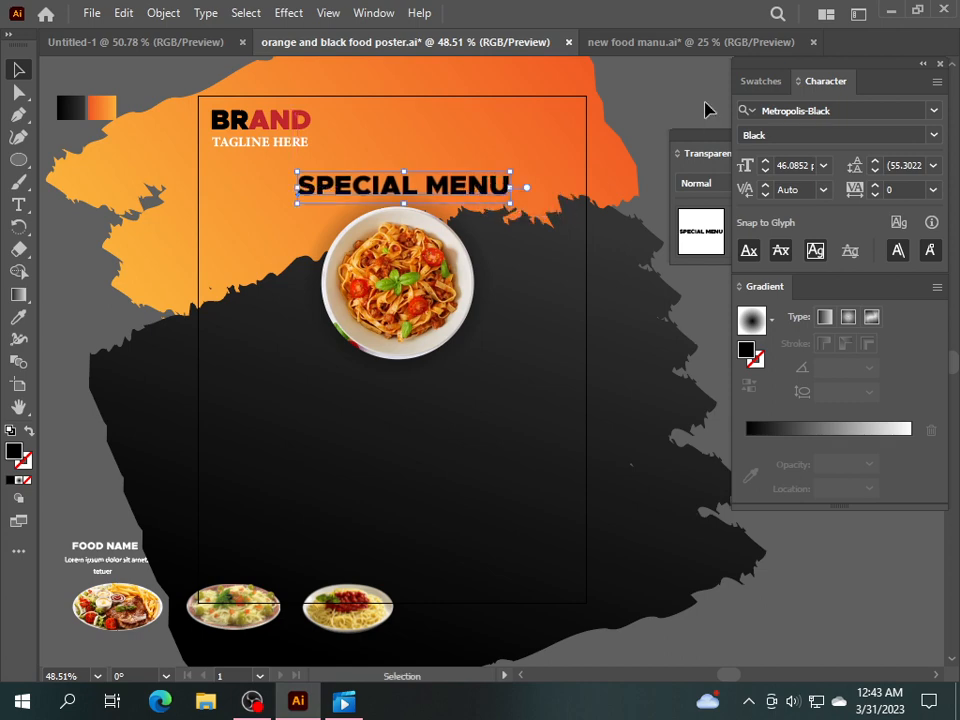
# Fill SPECIAL MENU white, warp it with a 27% Arc envelope and nudge it down.
pyautogui.click(760, 81)
pyautogui.click(769, 140)
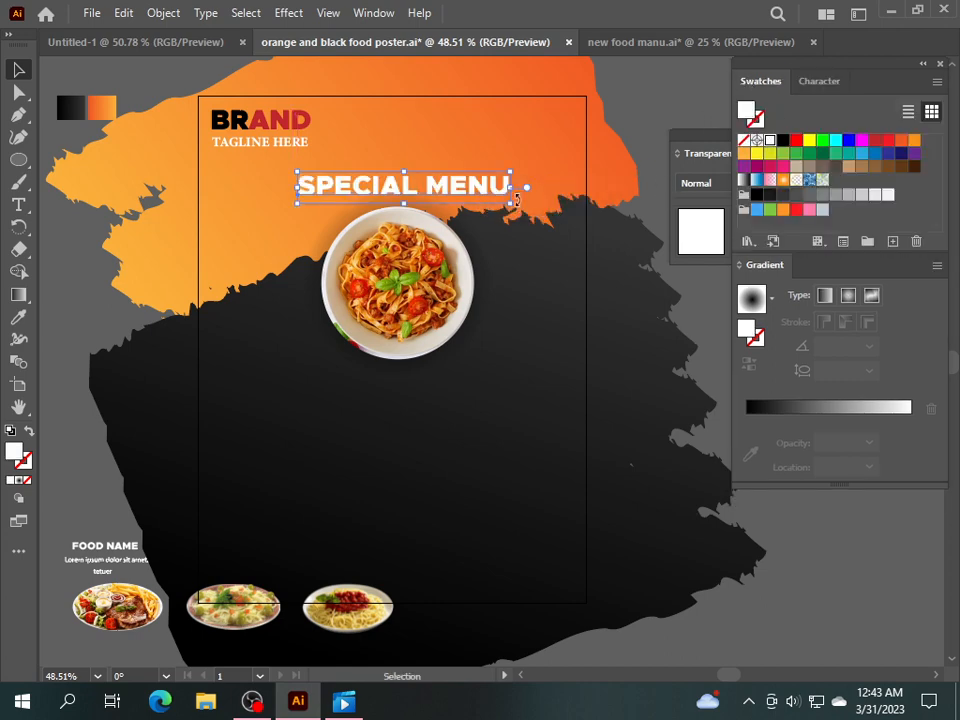
pyautogui.click(163, 13)
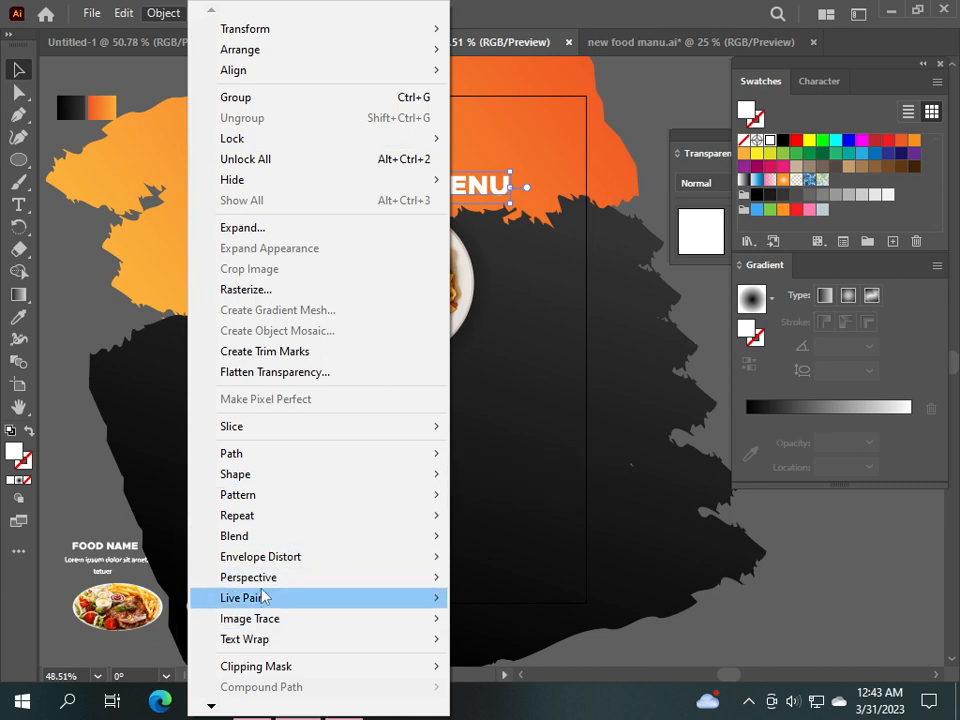
pyautogui.moveTo(268, 557)
pyautogui.click(497, 557)
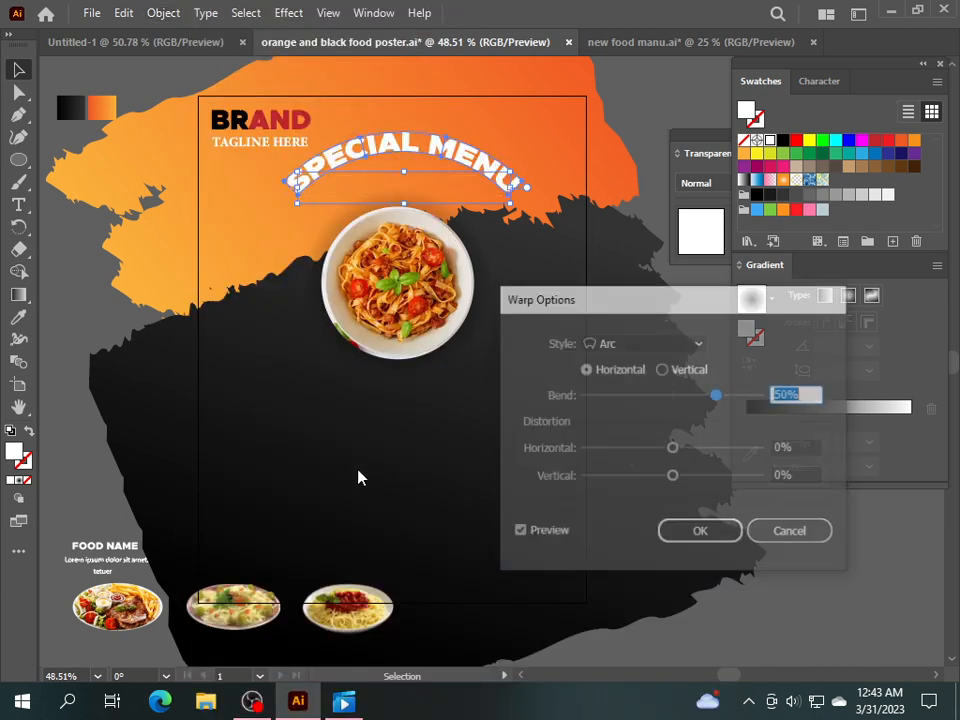
pyautogui.moveTo(717, 397); pyautogui.dragTo(705, 396)
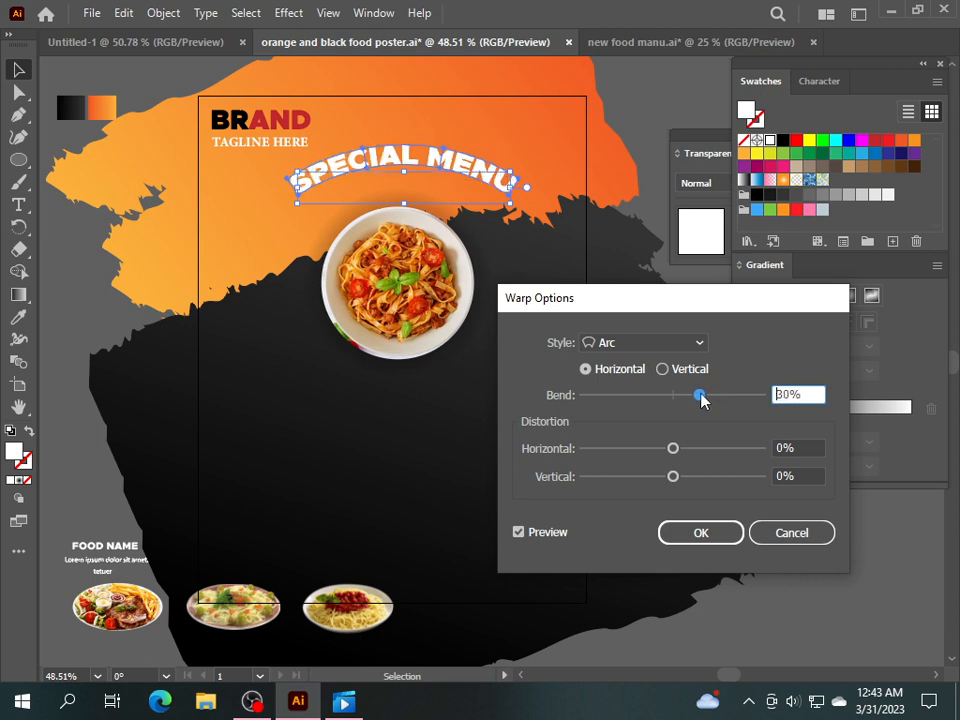
pyautogui.moveTo(701, 396); pyautogui.dragTo(697, 396)
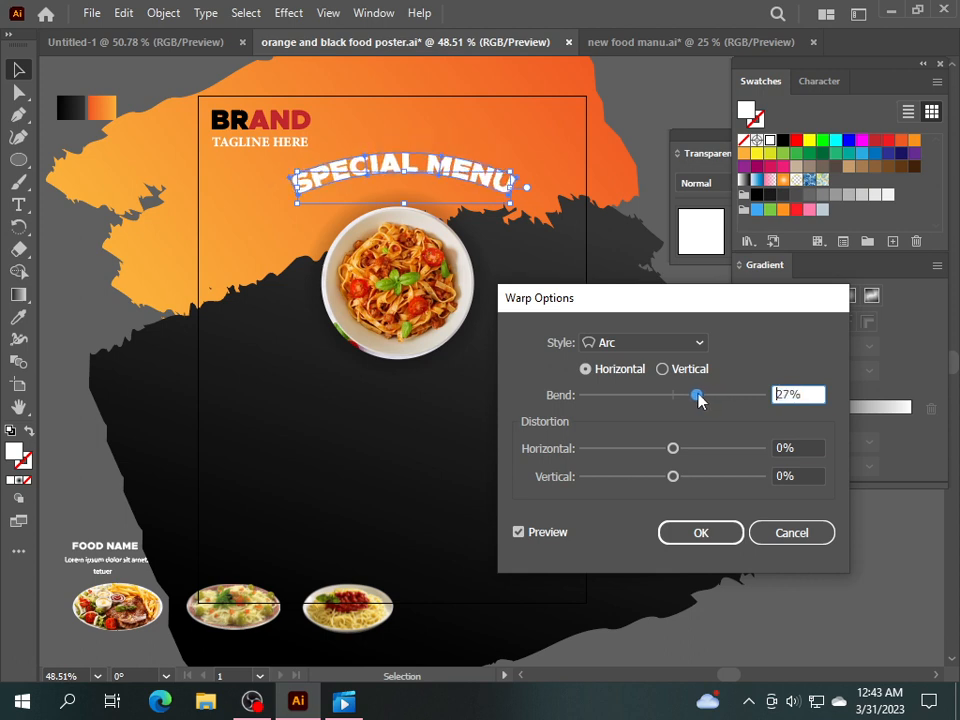
pyautogui.click(718, 533)
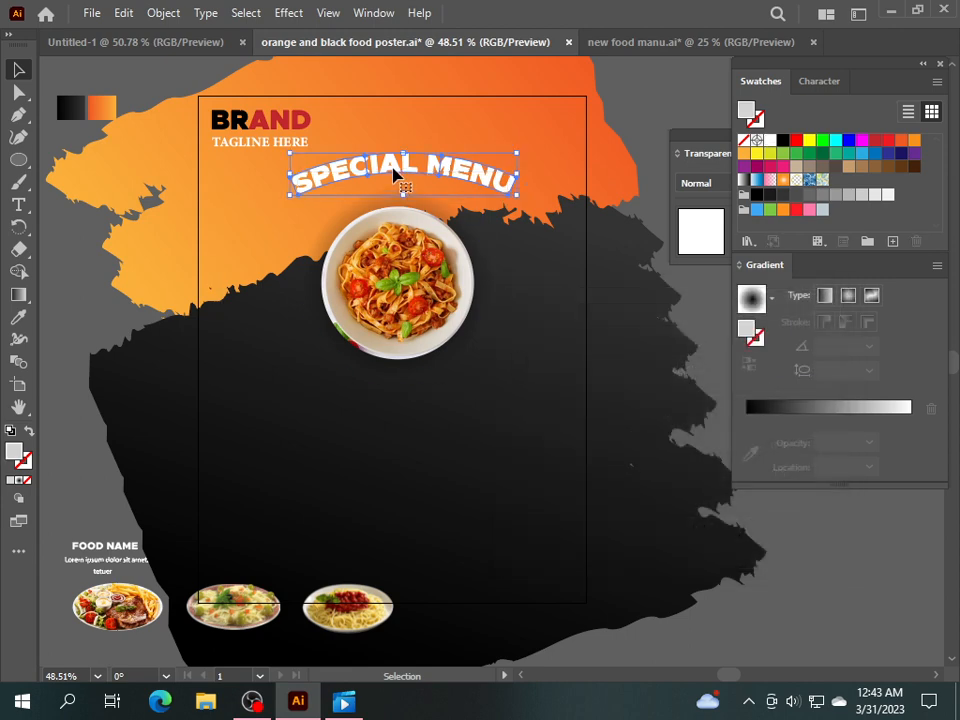
pyautogui.moveTo(394, 173); pyautogui.dragTo(394, 188)
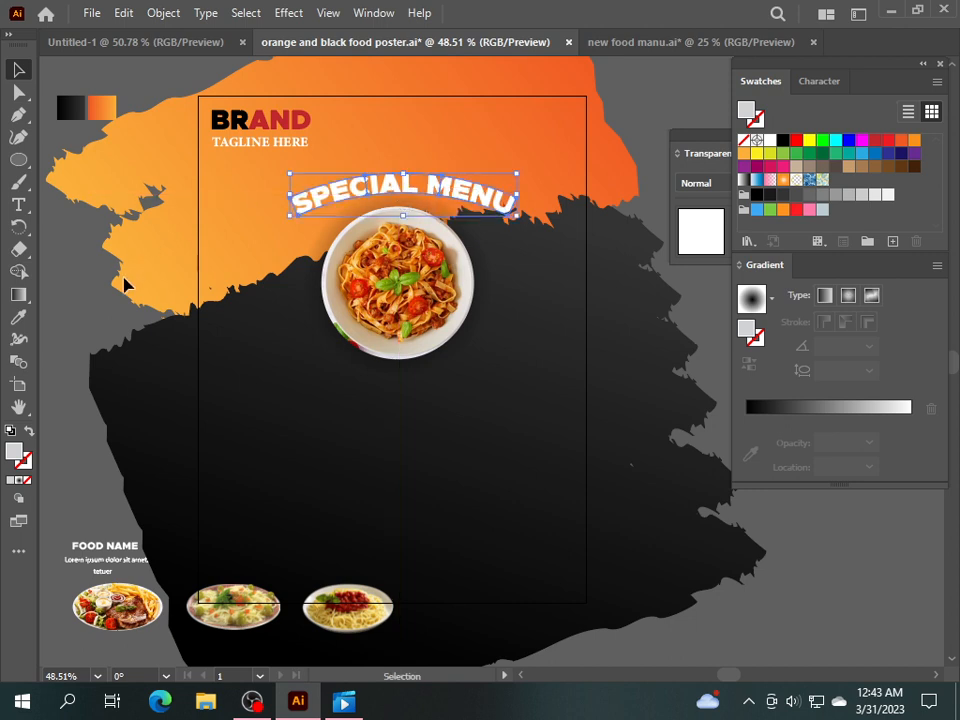
pyautogui.click(93, 286)
# Add a YOUR TEXT HERE line, enlarge it to about double size and fill it white.
pyautogui.click(18, 206)
pyautogui.click(226, 253)
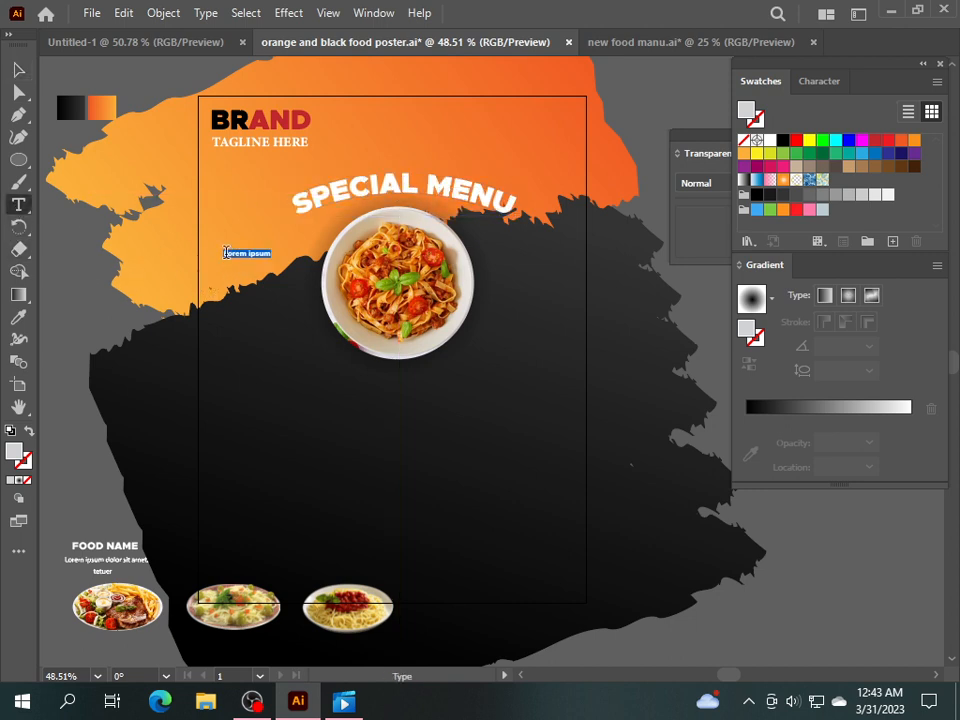
pyautogui.write('YOUR TEXT HERE')
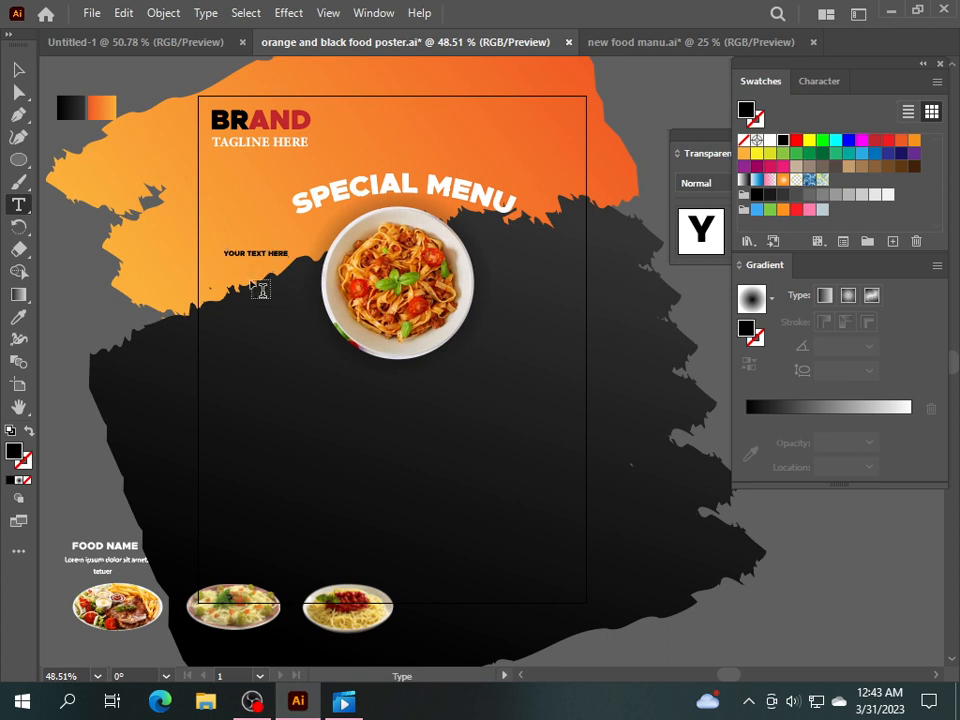
pyautogui.click(17, 71)
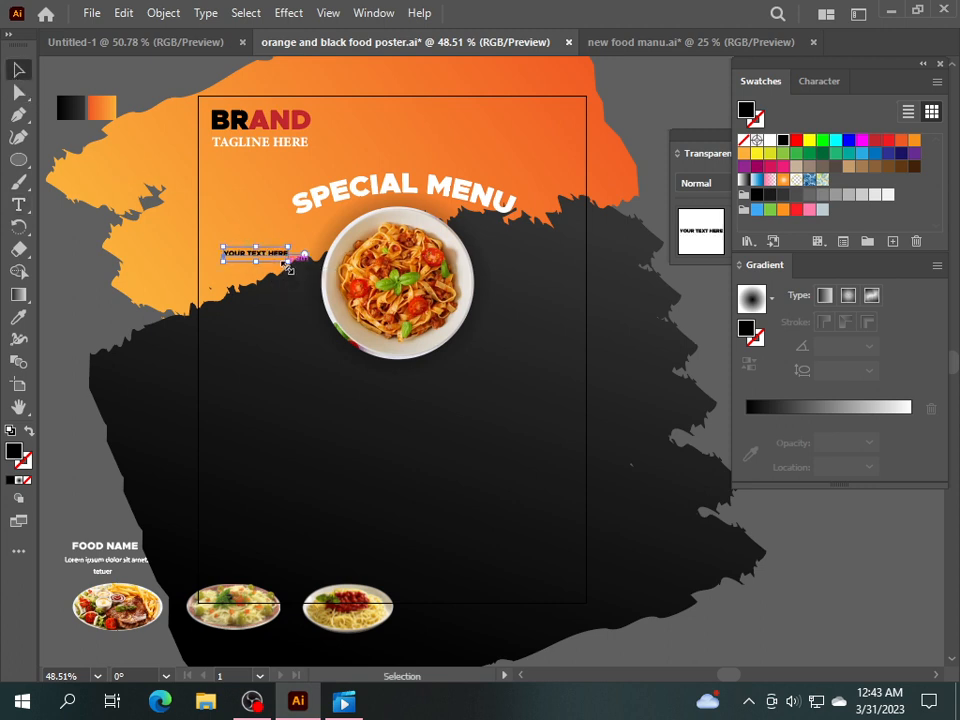
pyautogui.moveTo(291, 268); pyautogui.dragTo(363, 266)
pyautogui.click(770, 140)
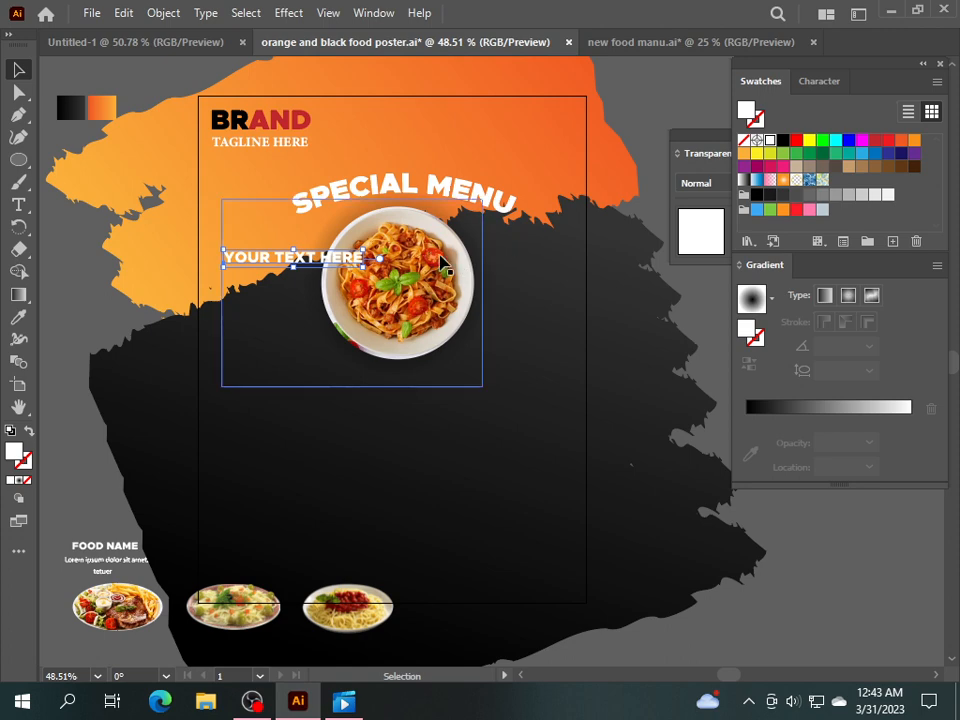
# Warp YOUR TEXT HERE into an arc with a 19% bend.
pyautogui.click(163, 13)
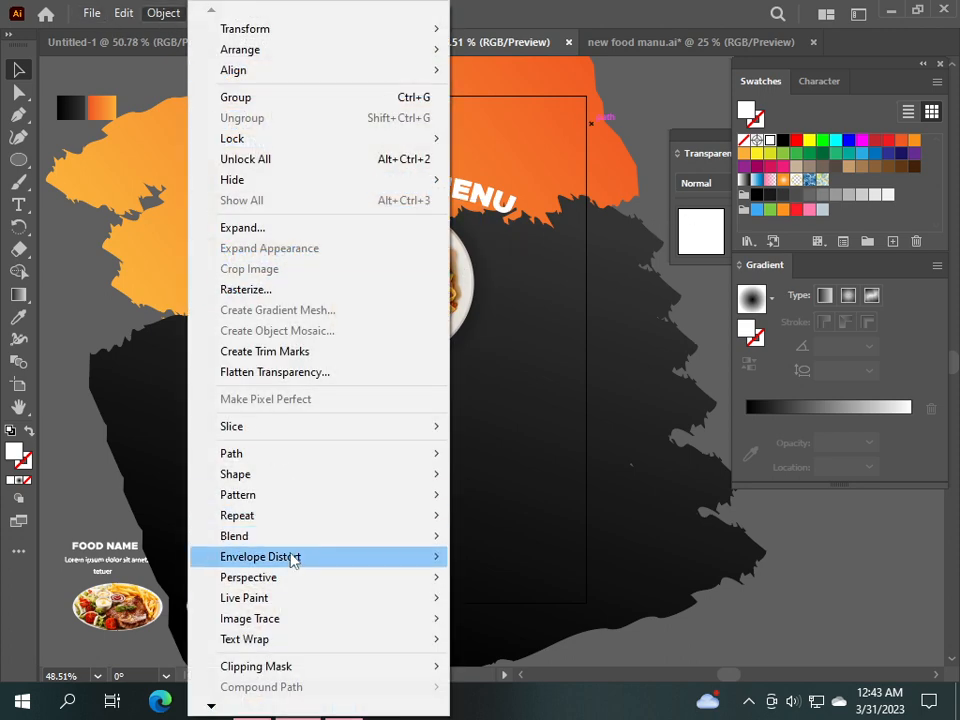
pyautogui.moveTo(300, 559)
pyautogui.click(553, 564)
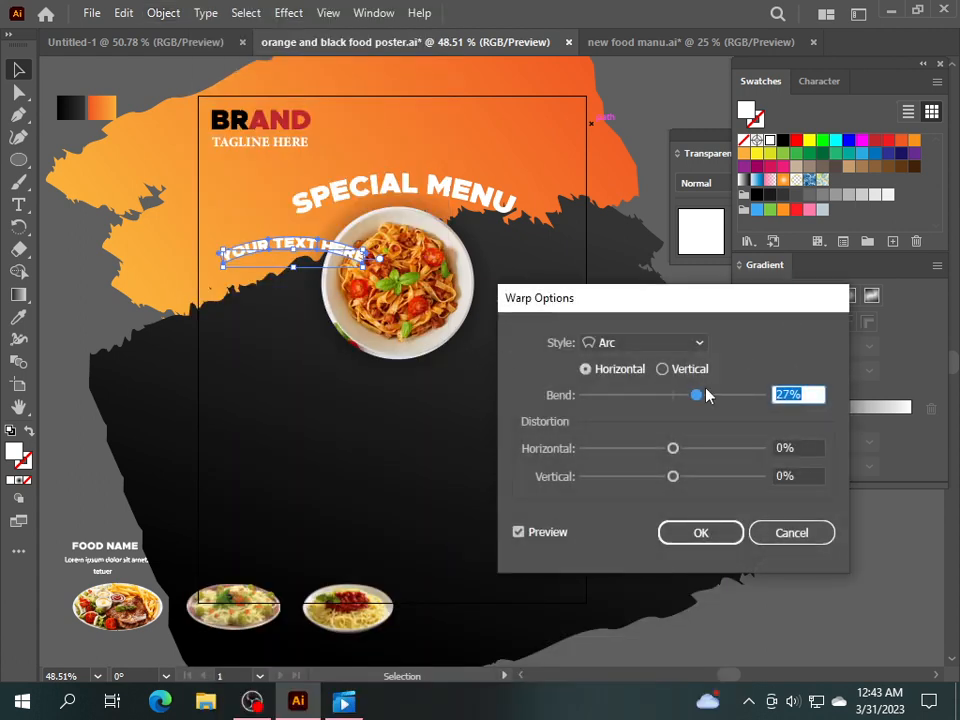
pyautogui.moveTo(697, 397); pyautogui.dragTo(690, 396)
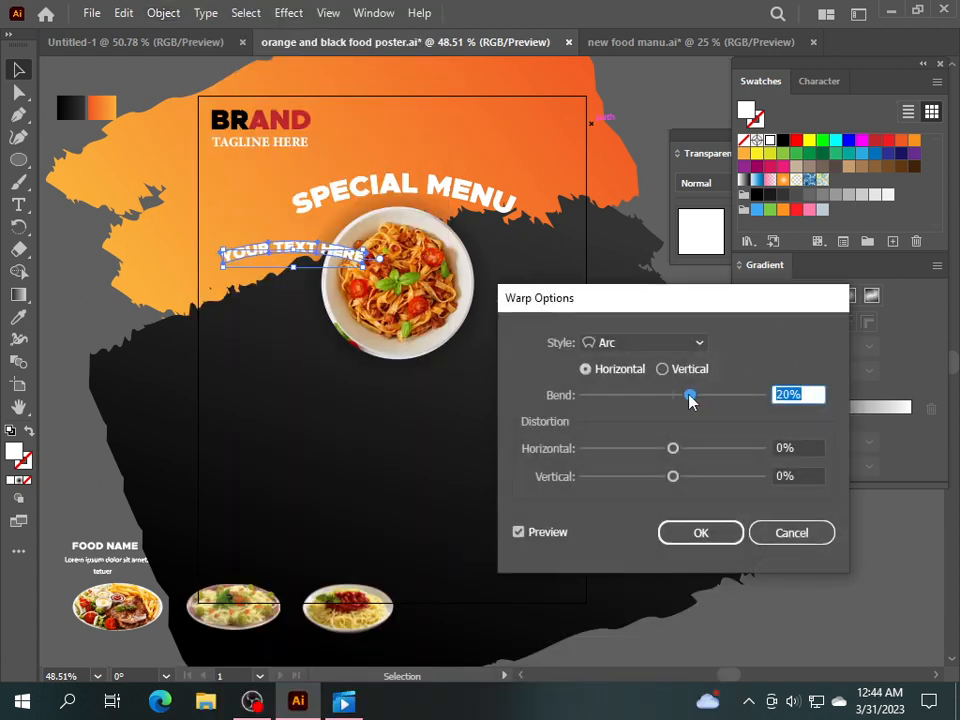
pyautogui.moveTo(690, 398); pyautogui.dragTo(688, 399)
pyautogui.click(703, 532)
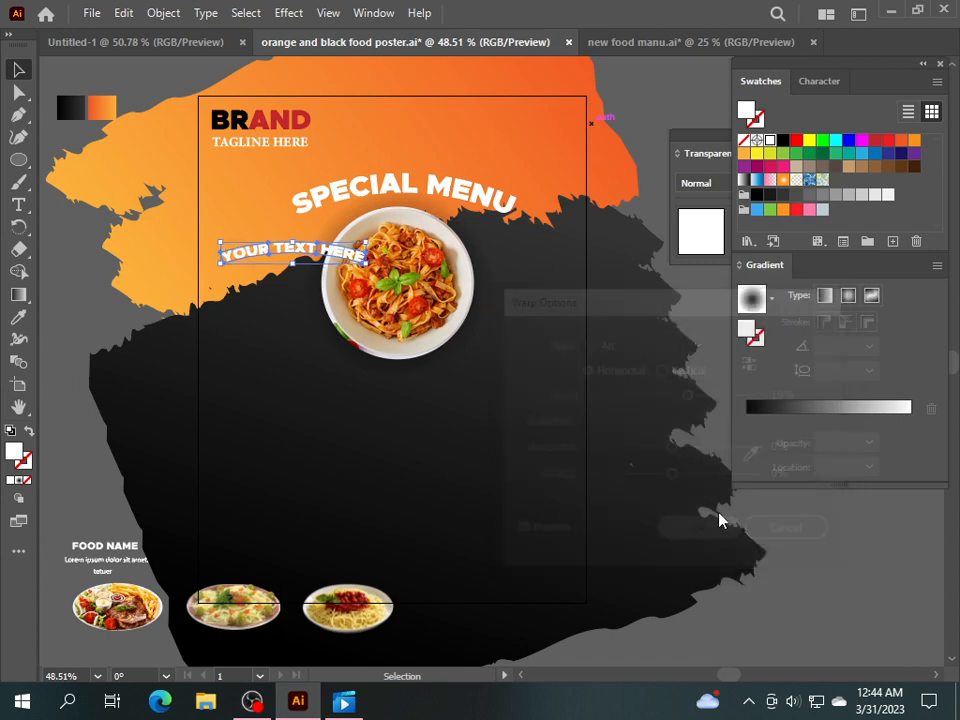
# Keep the Metropolis-Black font and move the curved text above SPECIAL MENU.
pyautogui.click(810, 86)
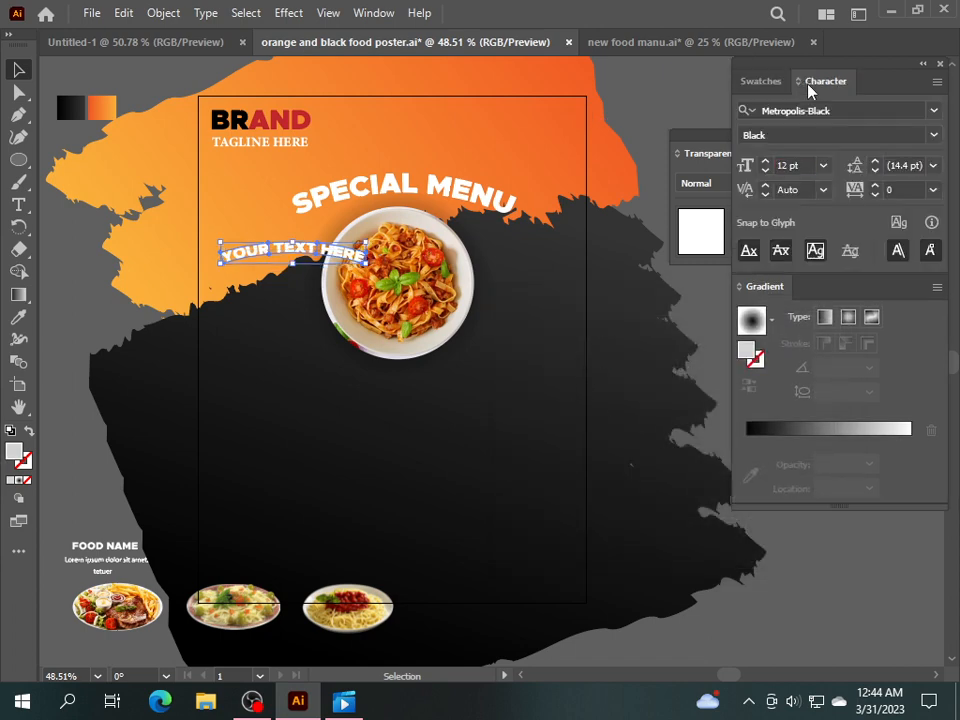
pyautogui.click(933, 111)
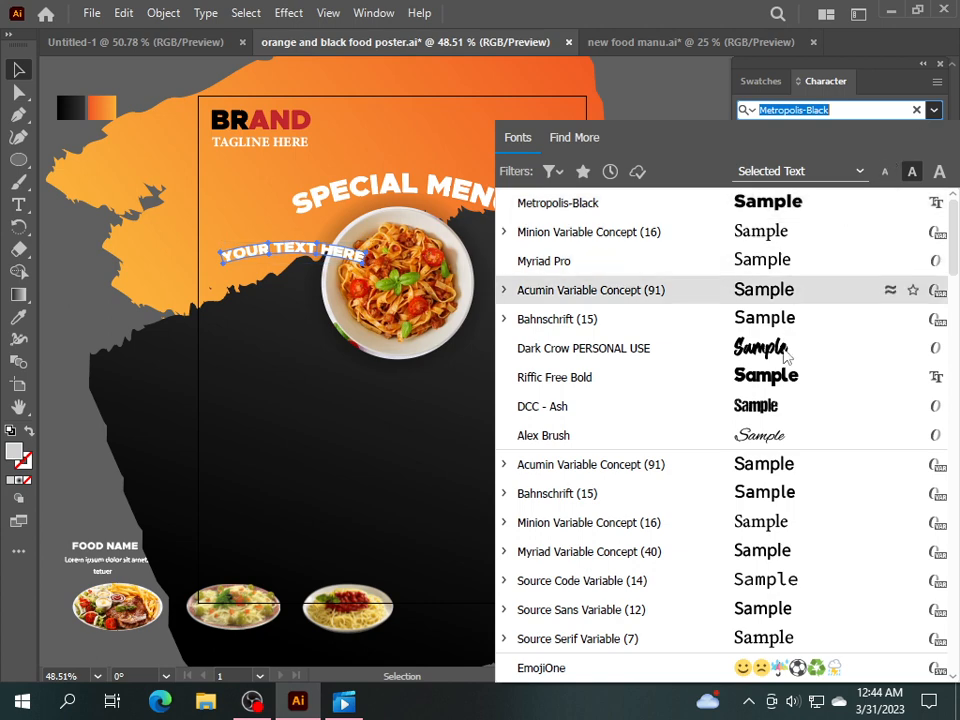
pyautogui.click(658, 96)
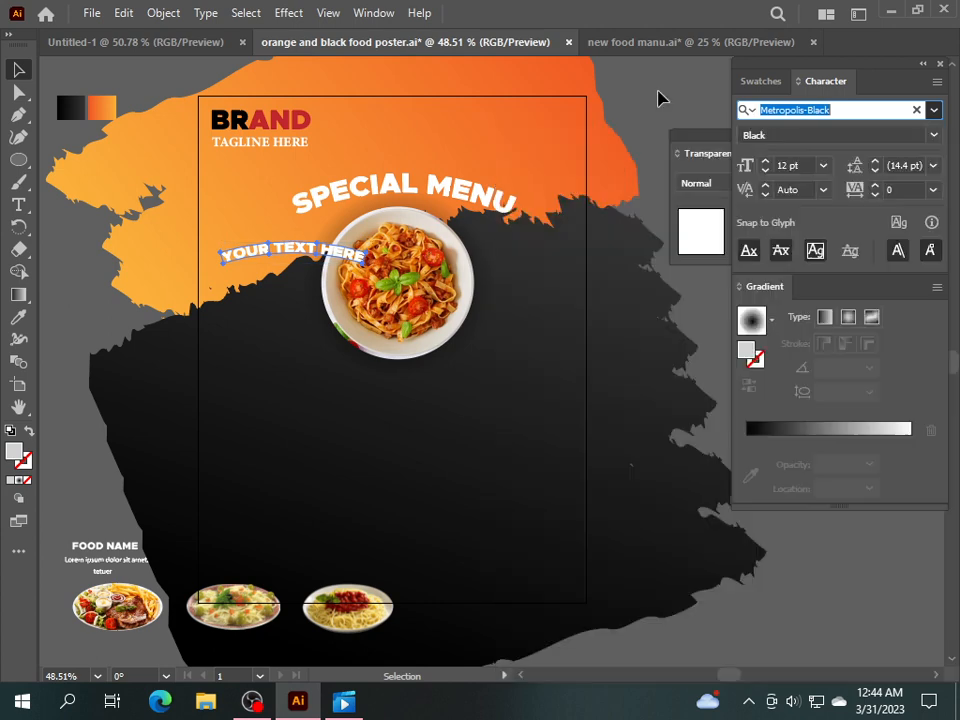
pyautogui.moveTo(306, 293); pyautogui.dragTo(439, 156)
pyautogui.click(63, 284)
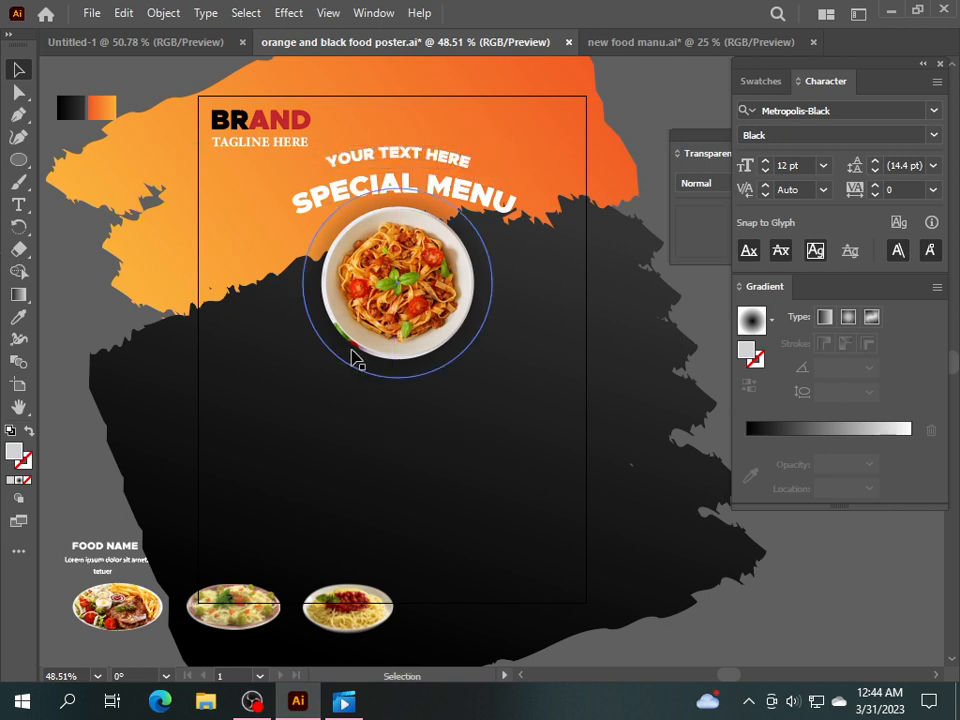
pyautogui.click(18, 204)
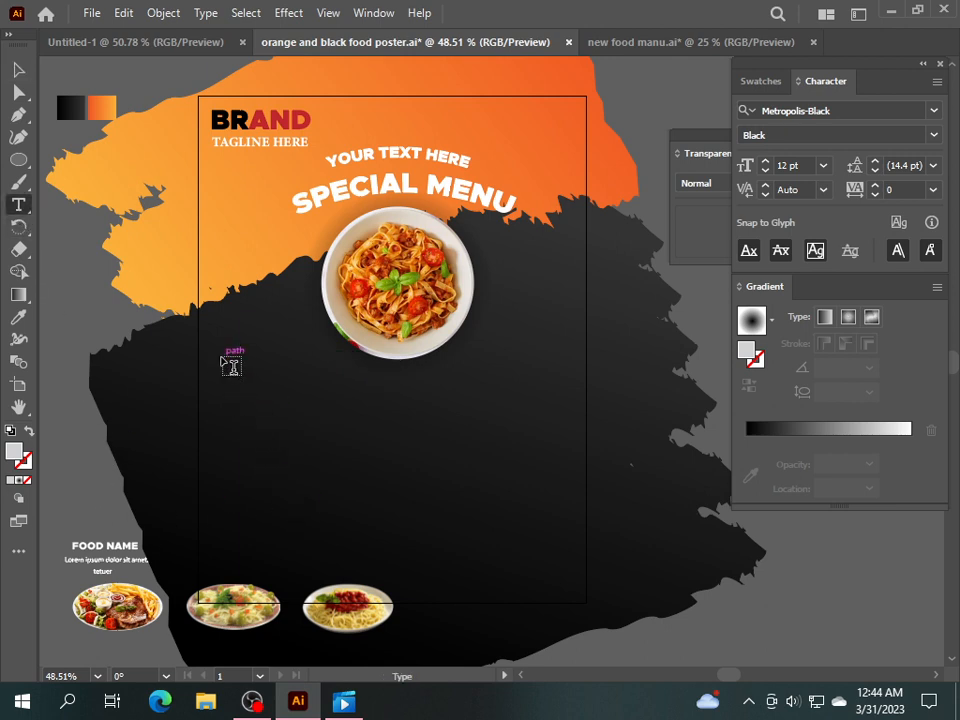
# Draw a placeholder paragraph on the black area, fill it white and shift it down-left.
pyautogui.moveTo(216, 327); pyautogui.dragTo(310, 398)
pyautogui.click(18, 69)
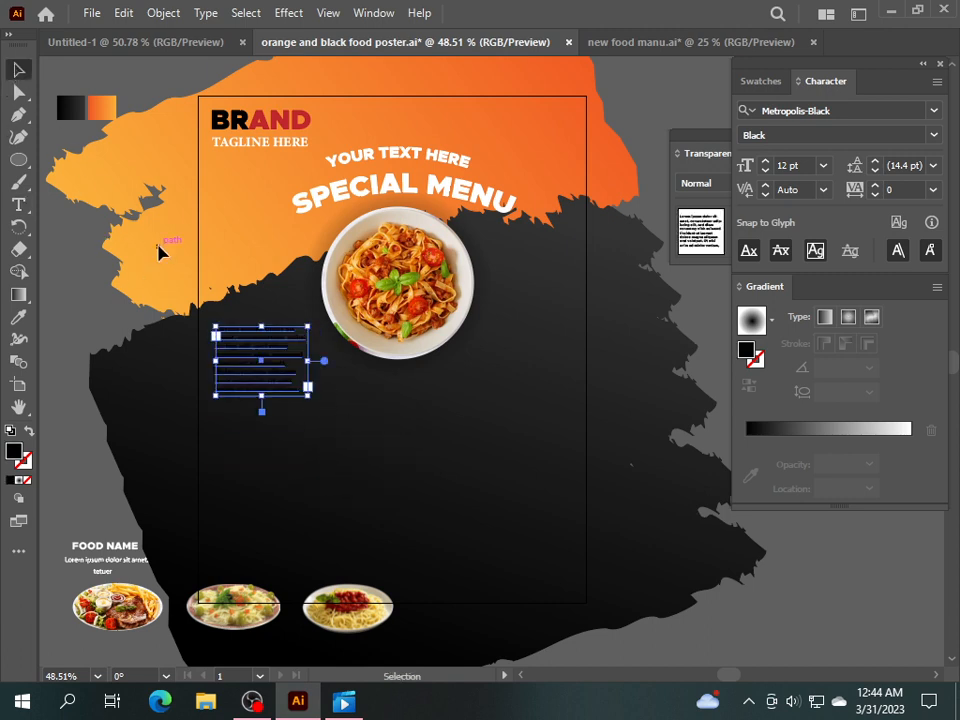
pyautogui.click(758, 81)
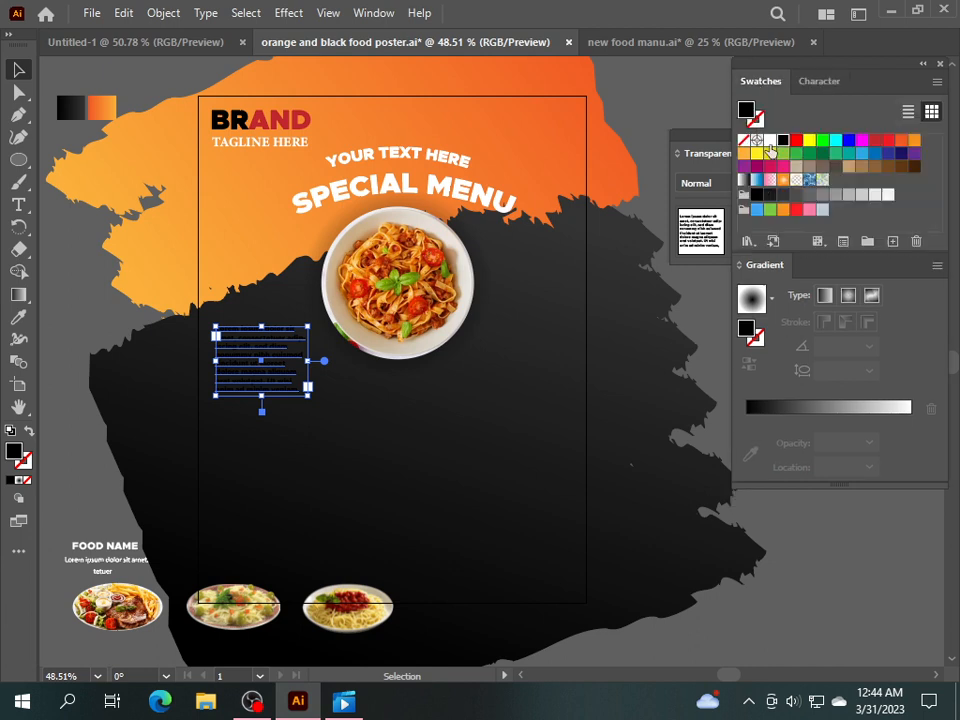
pyautogui.click(770, 141)
pyautogui.moveTo(261, 370); pyautogui.dragTo(270, 396)
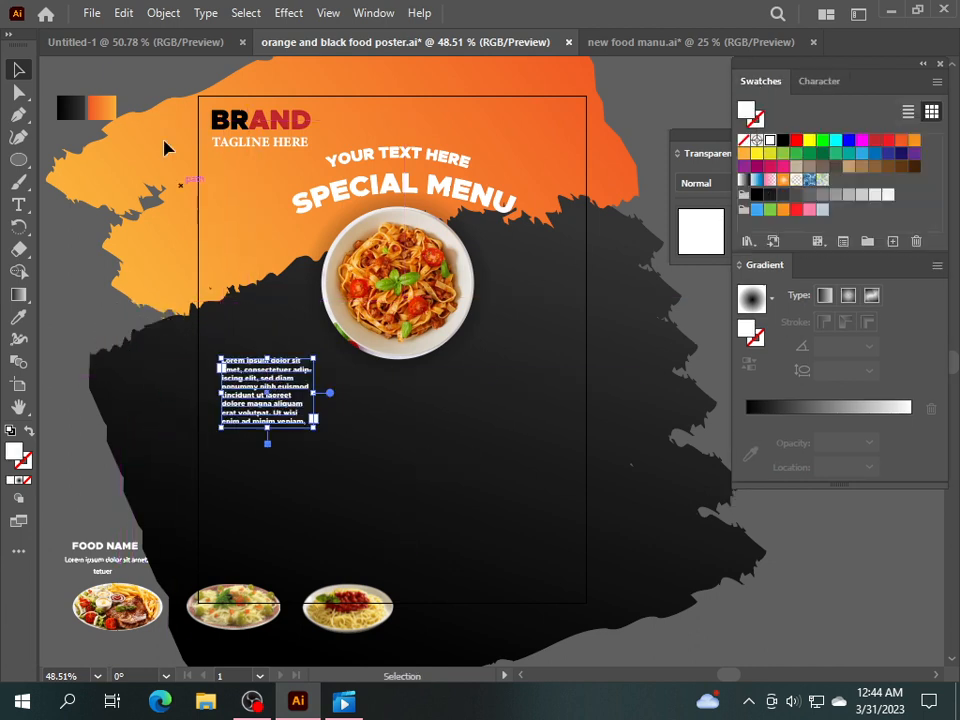
# Expand the paragraph into outlines, ungroup it and delete lines three to eight.
pyautogui.click(163, 12)
pyautogui.click(226, 226)
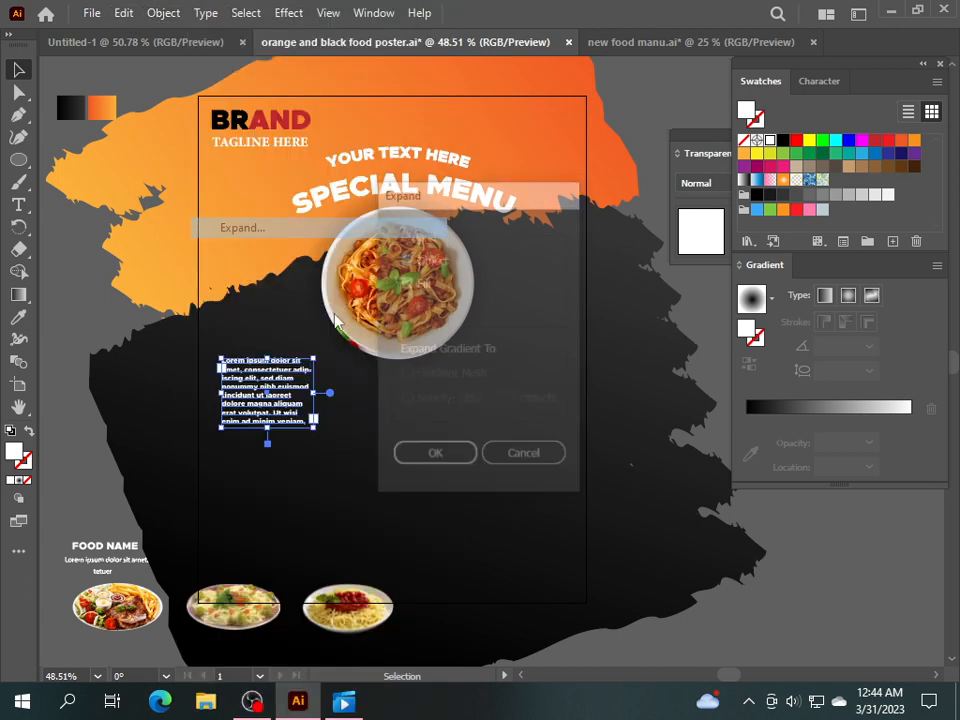
pyautogui.click(435, 452)
pyautogui.rightClick(262, 392)
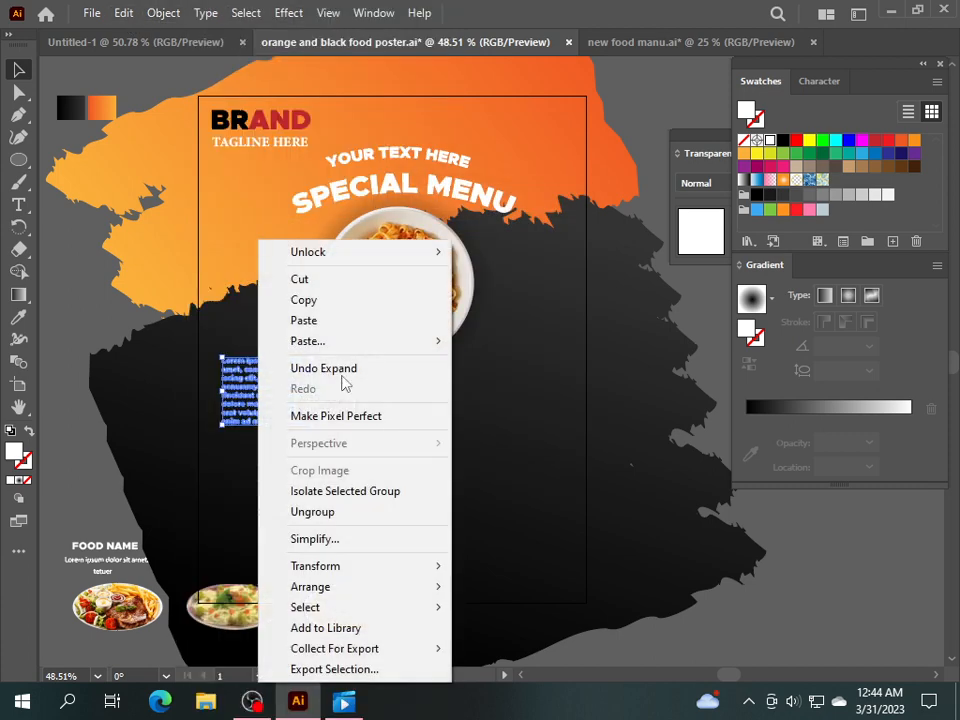
pyautogui.click(314, 511)
pyautogui.click(259, 444)
pyautogui.click(263, 421)
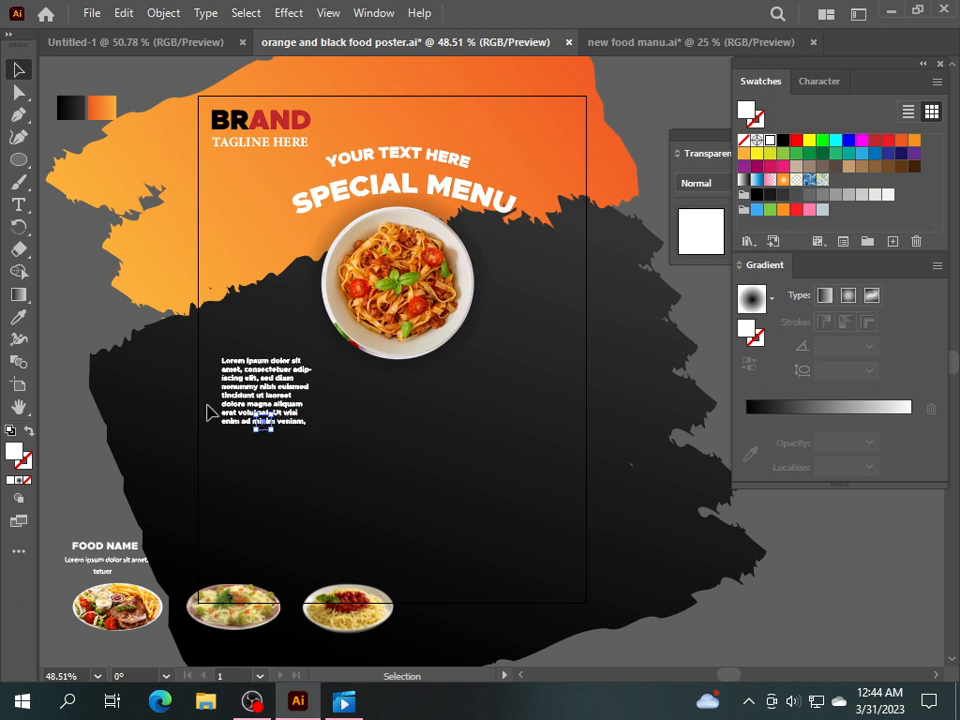
pyautogui.moveTo(313, 429); pyautogui.dragTo(316, 428)
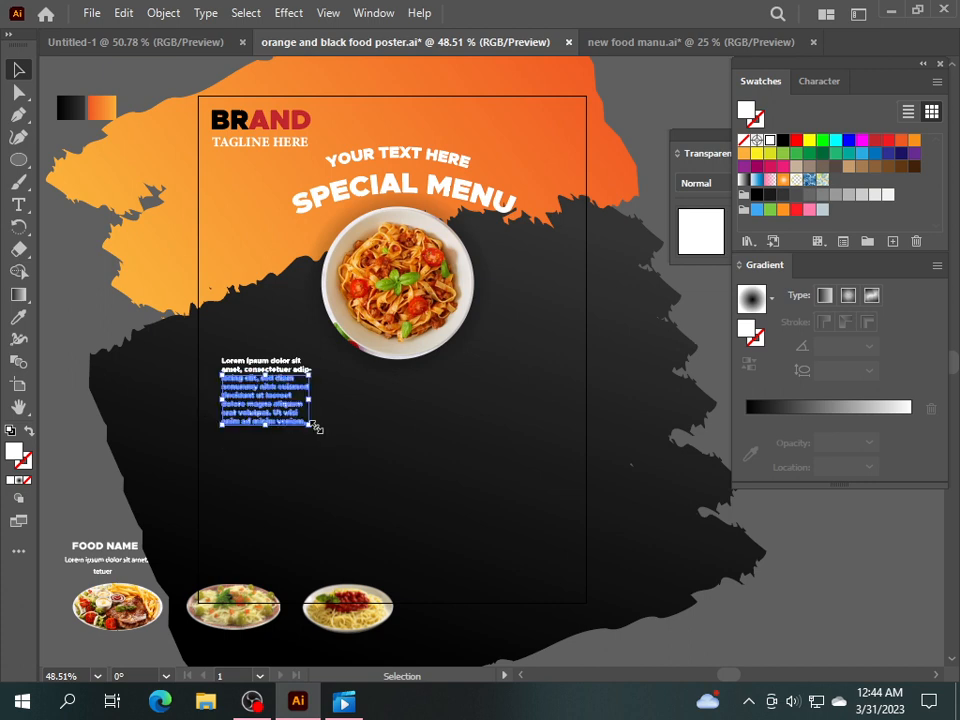
pyautogui.press('Delete')
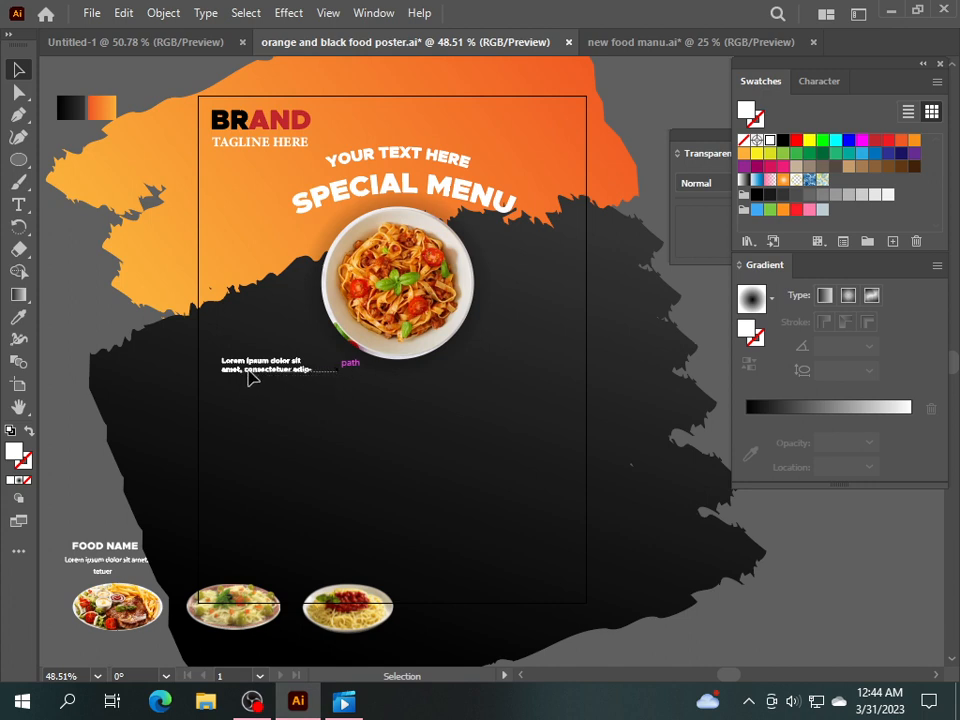
# Delete leftover letters so only 'Lorem ipsum dolor sit amet,' remains.
pyautogui.moveTo(318, 375); pyautogui.dragTo(247, 371)
pyautogui.press('Delete')
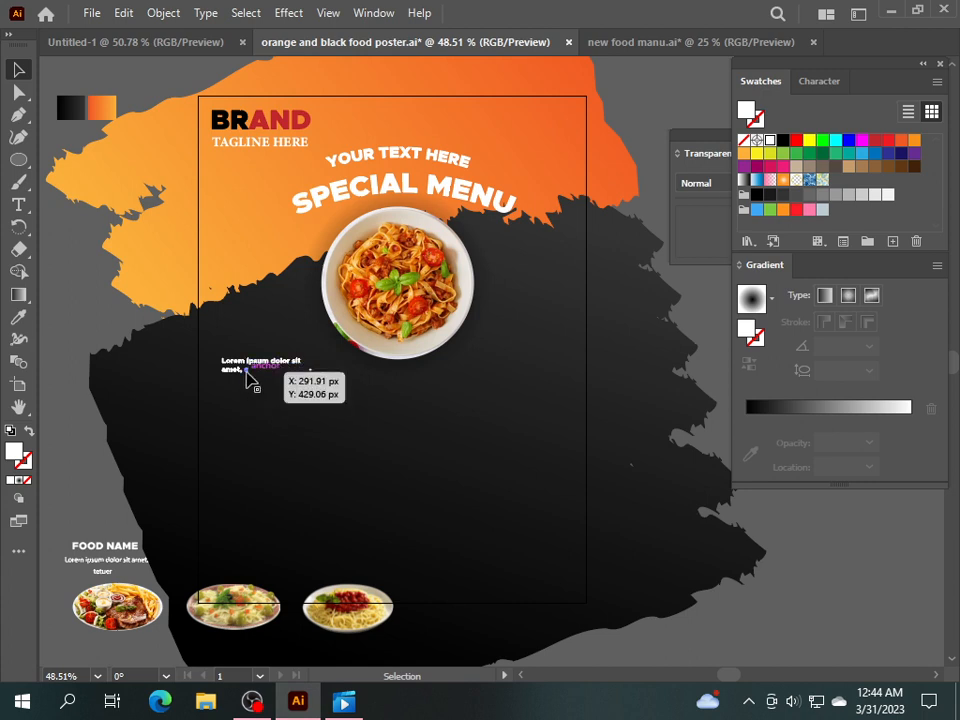
pyautogui.click(248, 372)
pyautogui.press('Delete')
pyautogui.click(316, 378)
pyautogui.press('Delete')
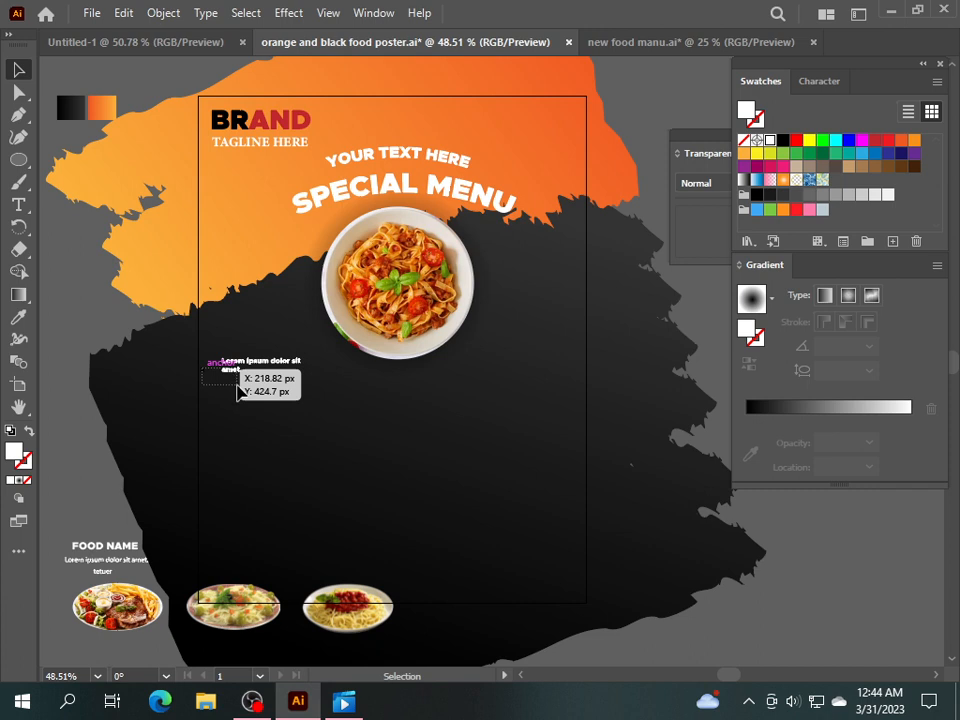
# Centre 'amet' under the first line, group both lines and move them lower.
pyautogui.moveTo(241, 392); pyautogui.dragTo(242, 400)
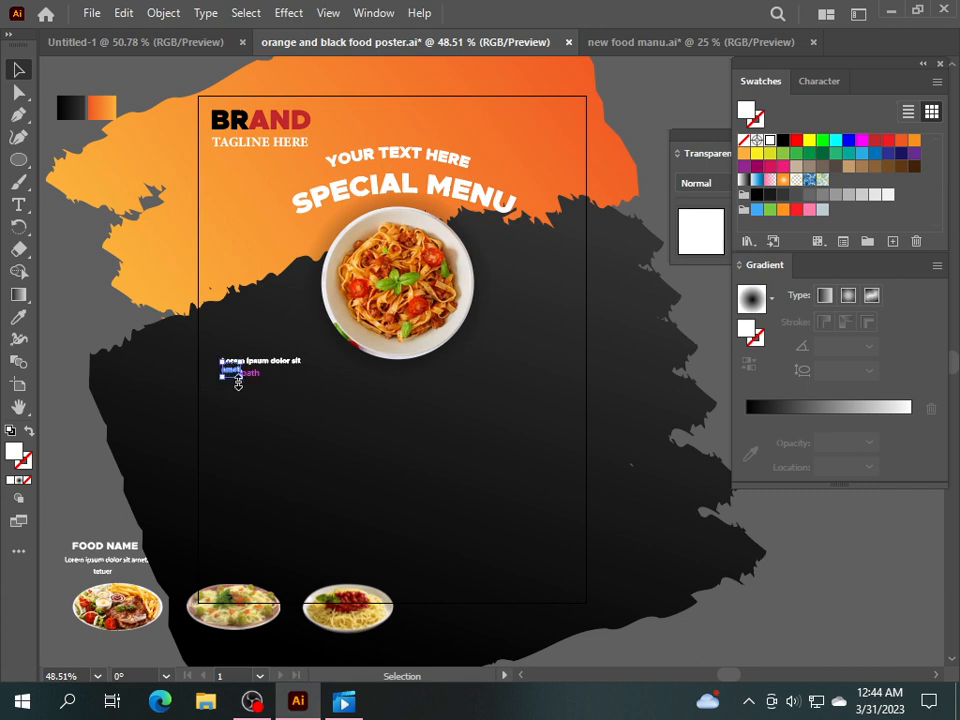
pyautogui.click(210, 381)
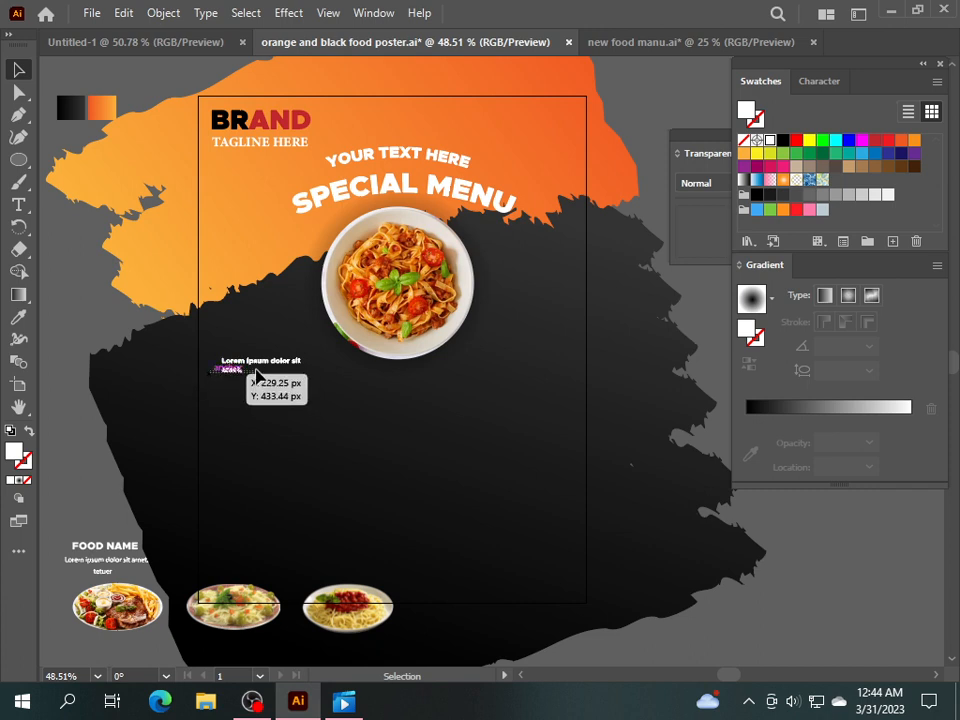
pyautogui.moveTo(256, 376); pyautogui.dragTo(257, 377)
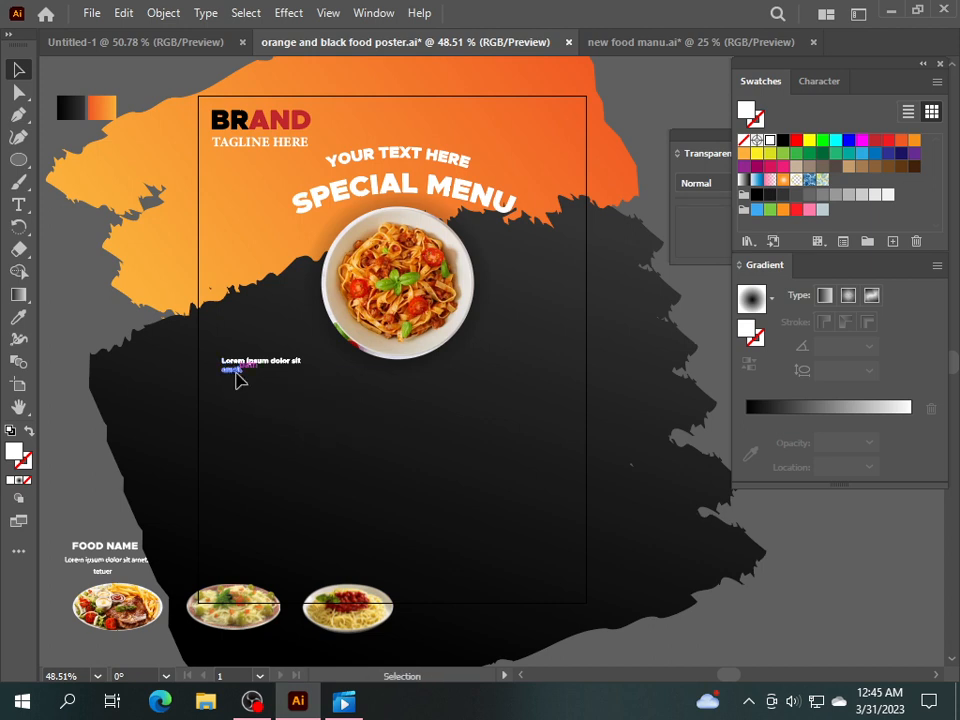
pyautogui.moveTo(238, 377); pyautogui.dragTo(258, 378)
pyautogui.moveTo(198, 344); pyautogui.dragTo(308, 403)
pyautogui.hotkey('ctrl', 'g')
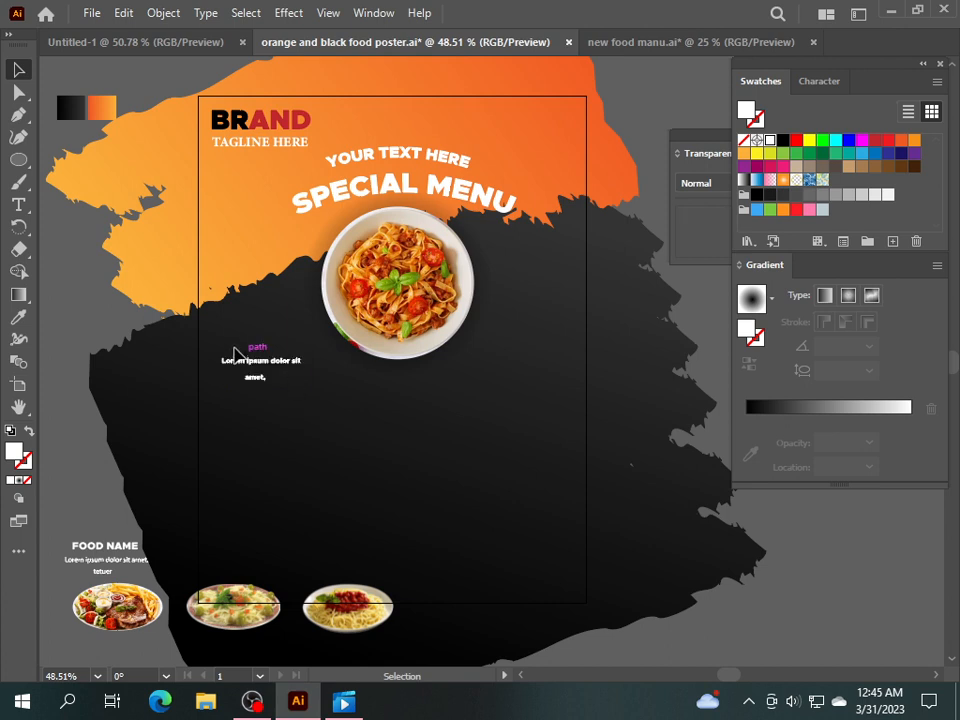
pyautogui.moveTo(261, 387); pyautogui.dragTo(272, 450)
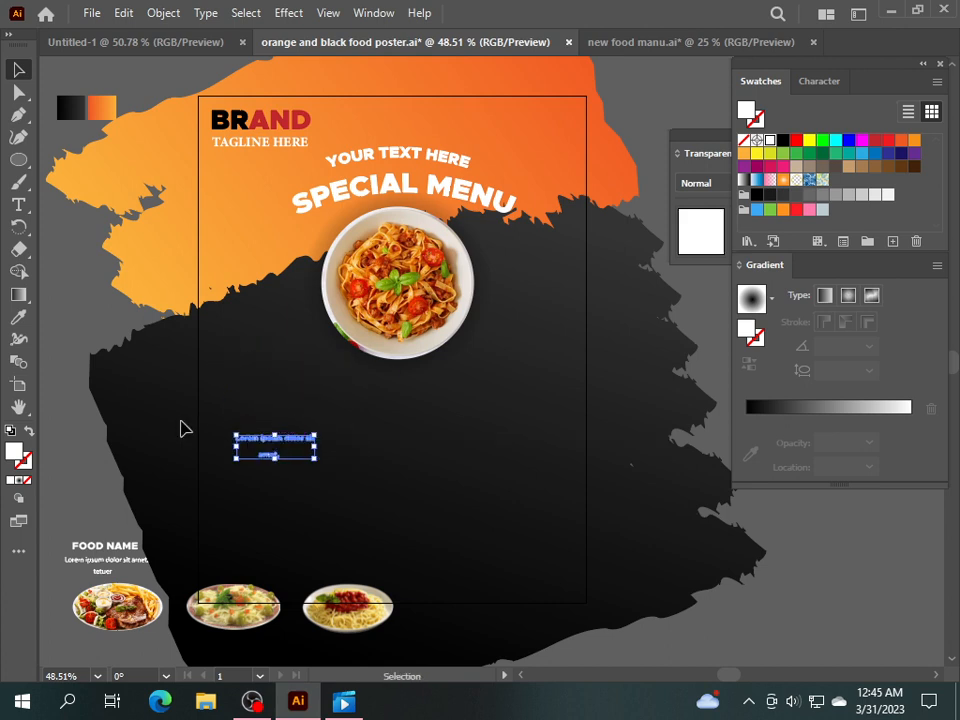
# Add an enlarged white 'FOOD NAME' heading above the Lorem paragraph.
pyautogui.click(182, 428)
pyautogui.click(18, 204)
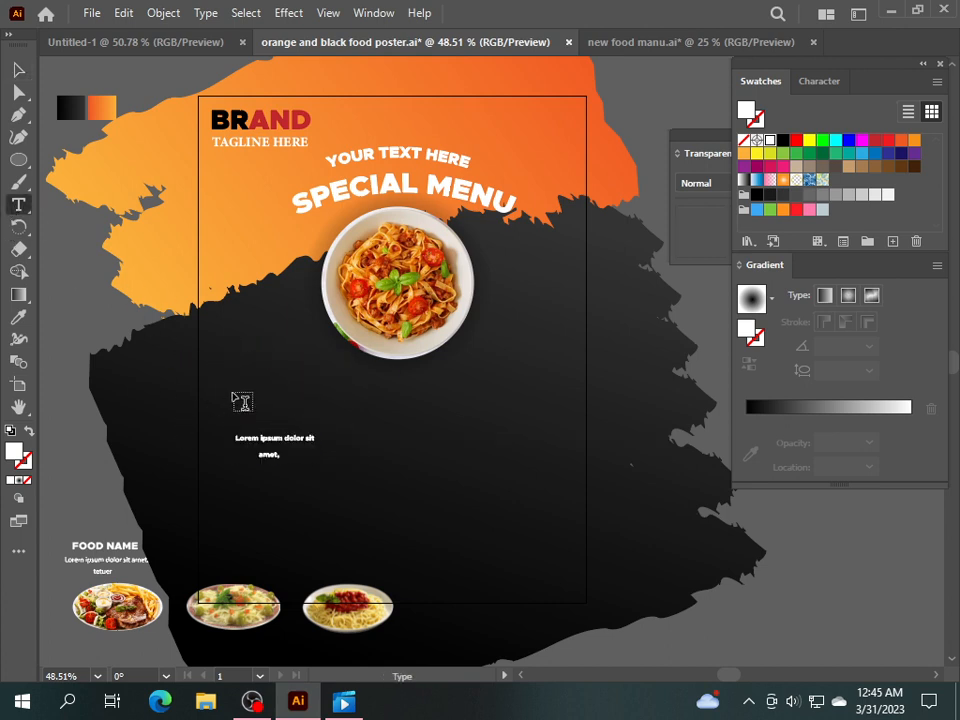
pyautogui.click(233, 390)
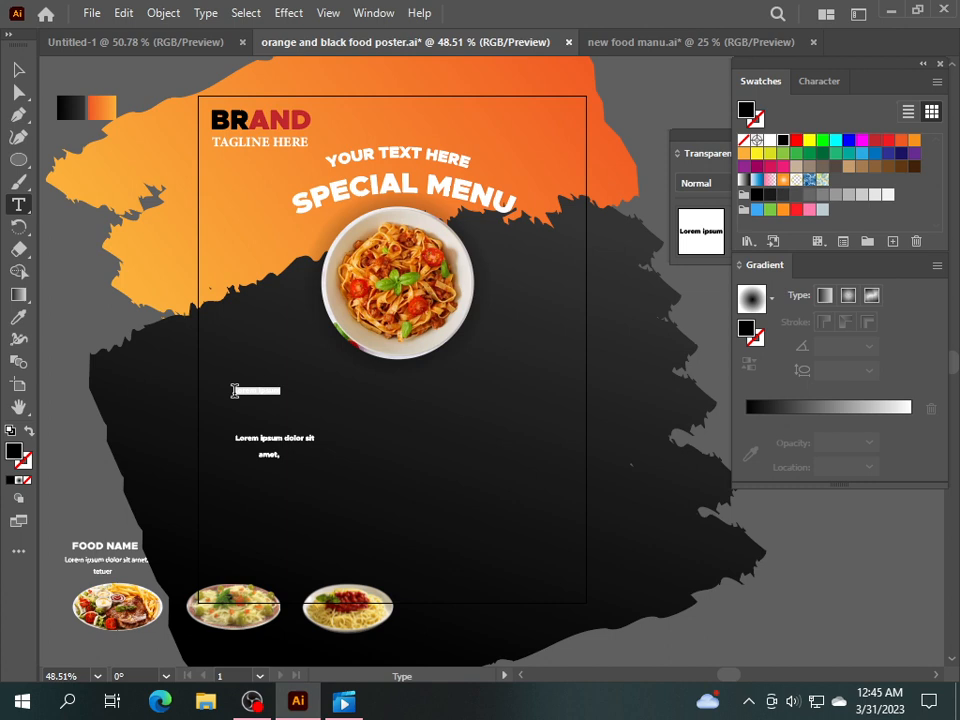
pyautogui.write('FOOD NAME')
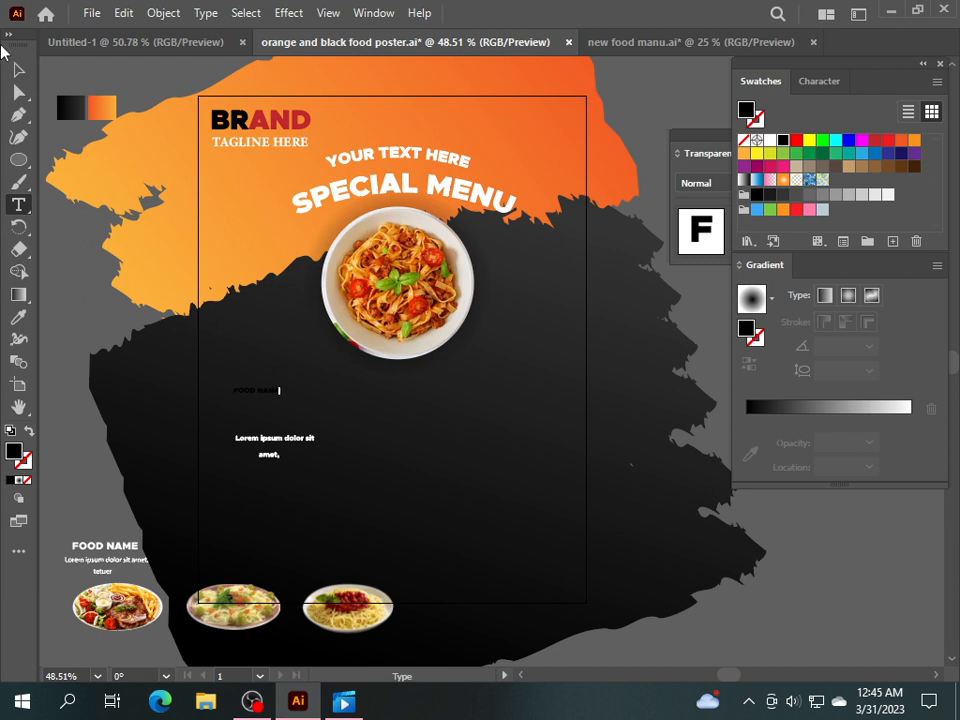
pyautogui.click(17, 66)
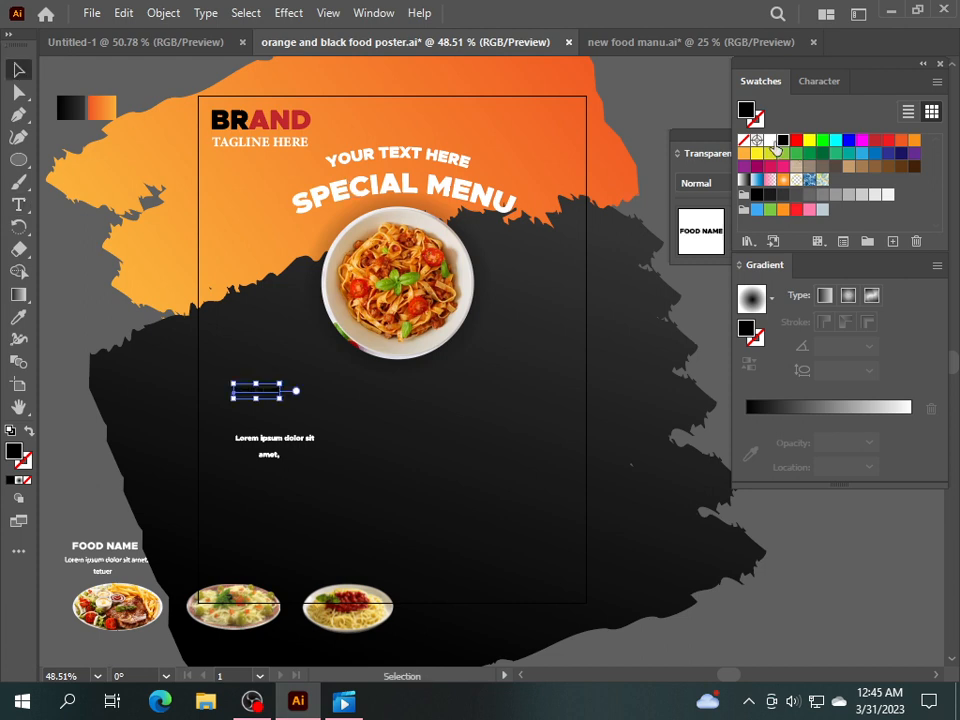
pyautogui.click(771, 140)
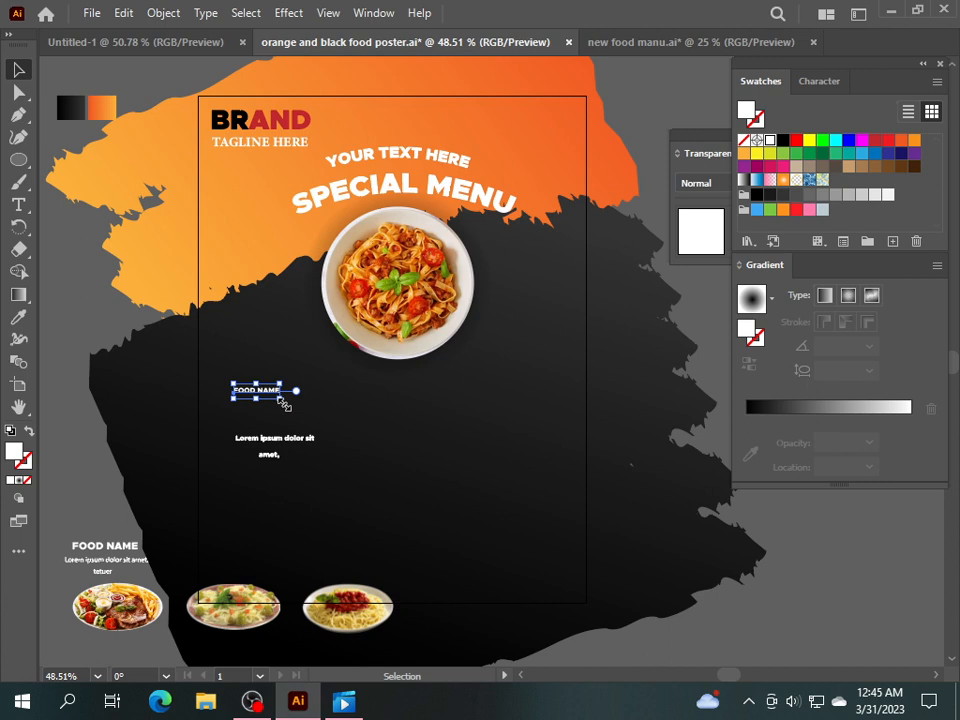
pyautogui.moveTo(281, 398); pyautogui.dragTo(288, 422)
pyautogui.click(355, 432)
# Ungroup the Lorem ipsum lines and nudge 'amet,' up toward the first line.
pyautogui.click(262, 458)
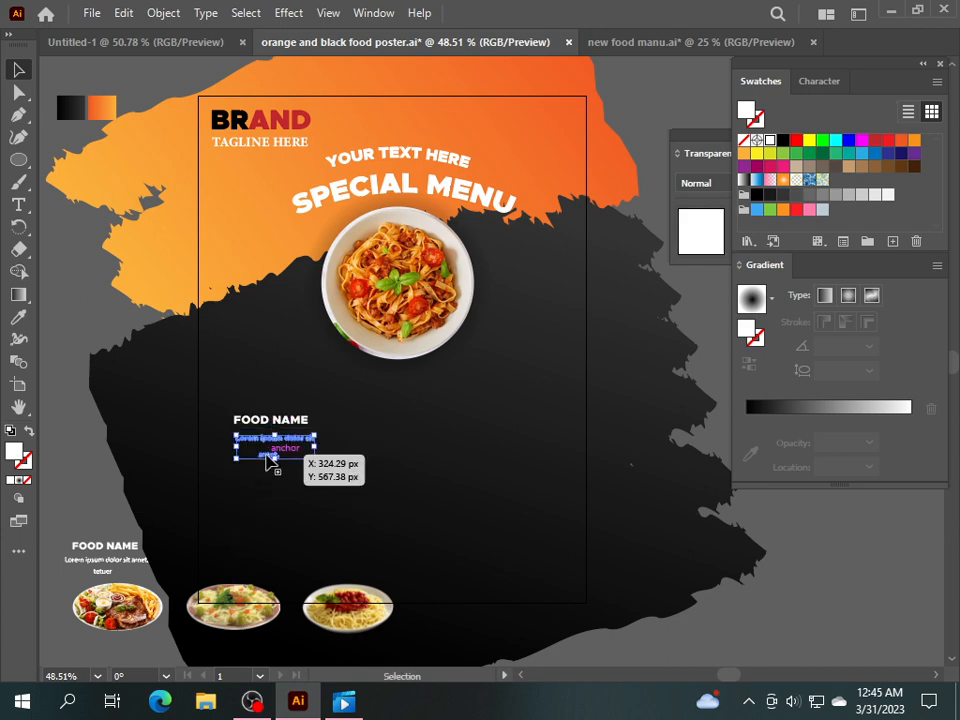
pyautogui.rightClick(268, 459)
pyautogui.click(343, 304)
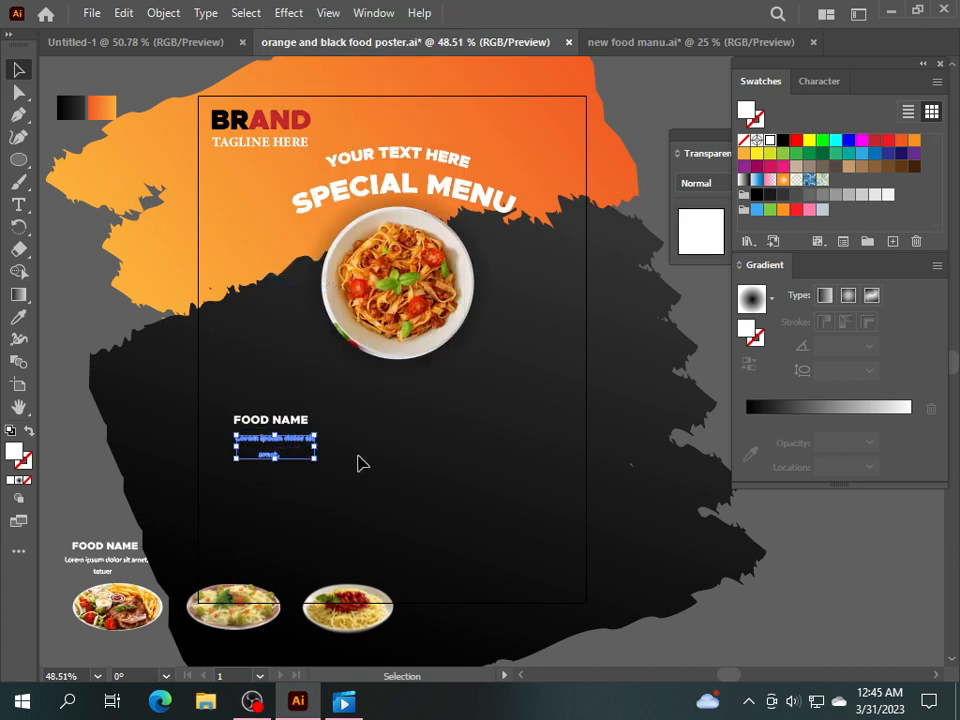
pyautogui.click(358, 457)
pyautogui.click(272, 458)
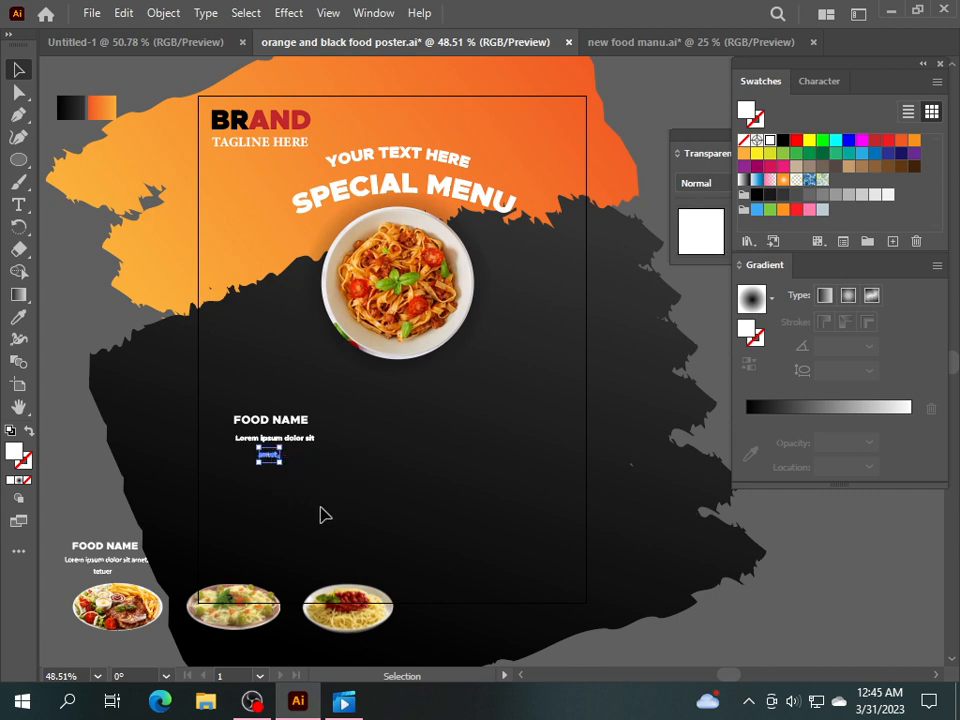
pyautogui.press('Up')
pyautogui.press('Up')
pyautogui.press('Up')
pyautogui.press('Up')
pyautogui.press('Up')
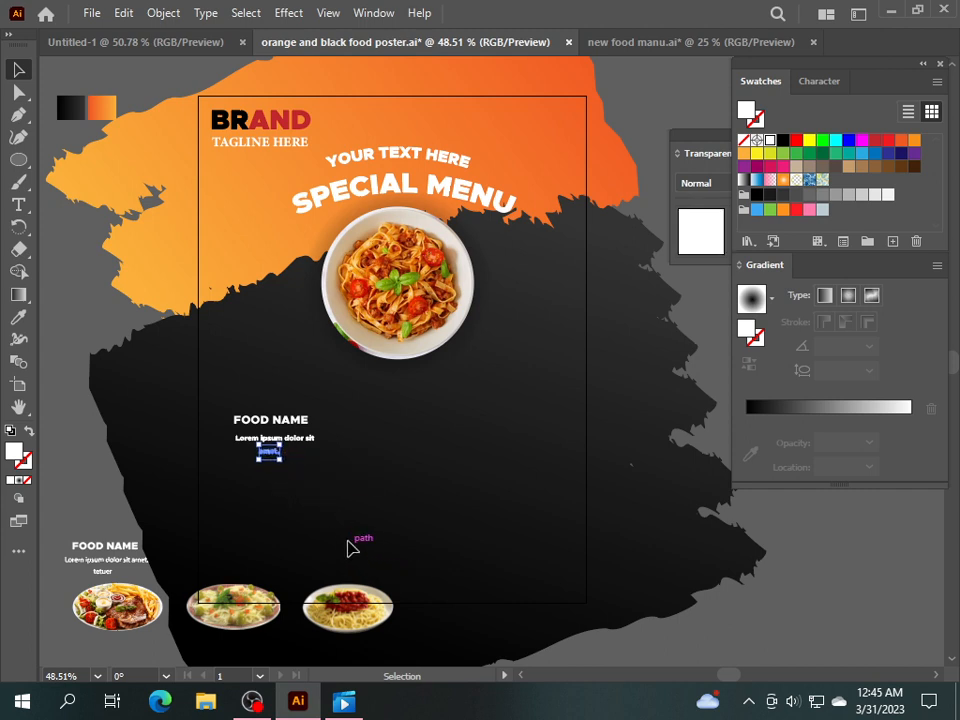
pyautogui.click(257, 521)
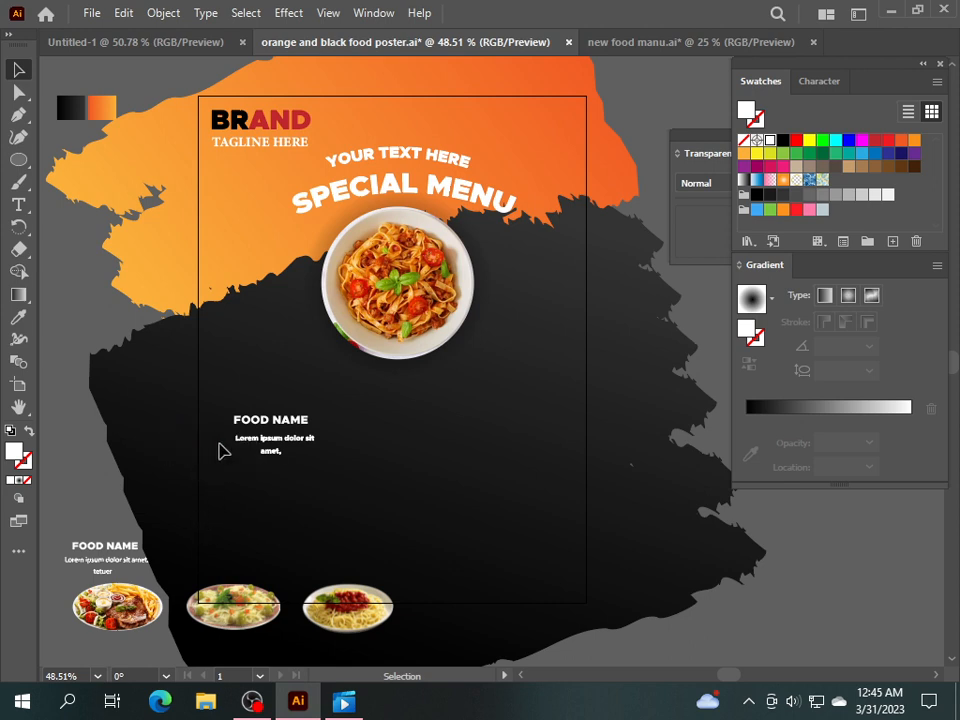
# Centre FOOD NAME over the description, group them, and move the three plates onto the poster.
pyautogui.click(300, 419)
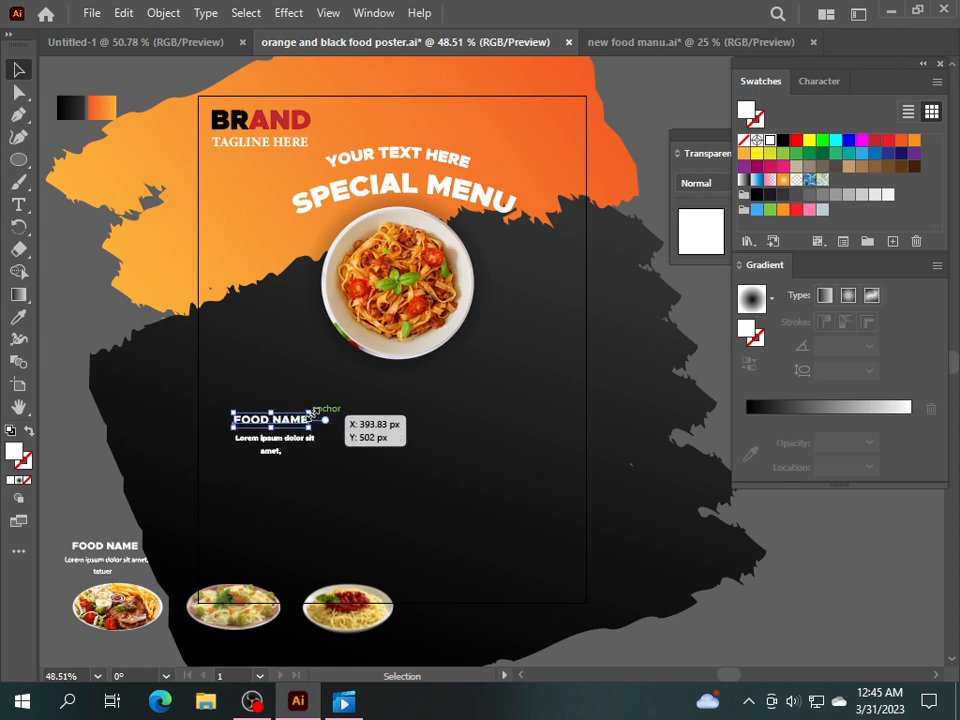
pyautogui.moveTo(310, 413); pyautogui.dragTo(332, 426)
pyautogui.click(381, 505)
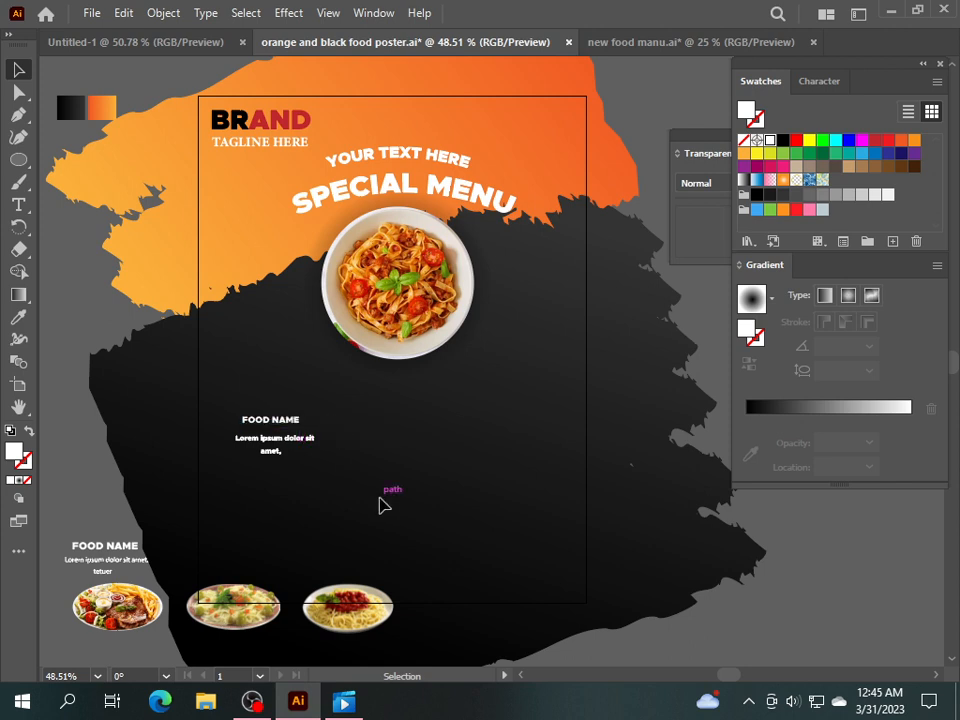
pyautogui.moveTo(260, 436); pyautogui.dragTo(265, 421)
pyautogui.click(364, 486)
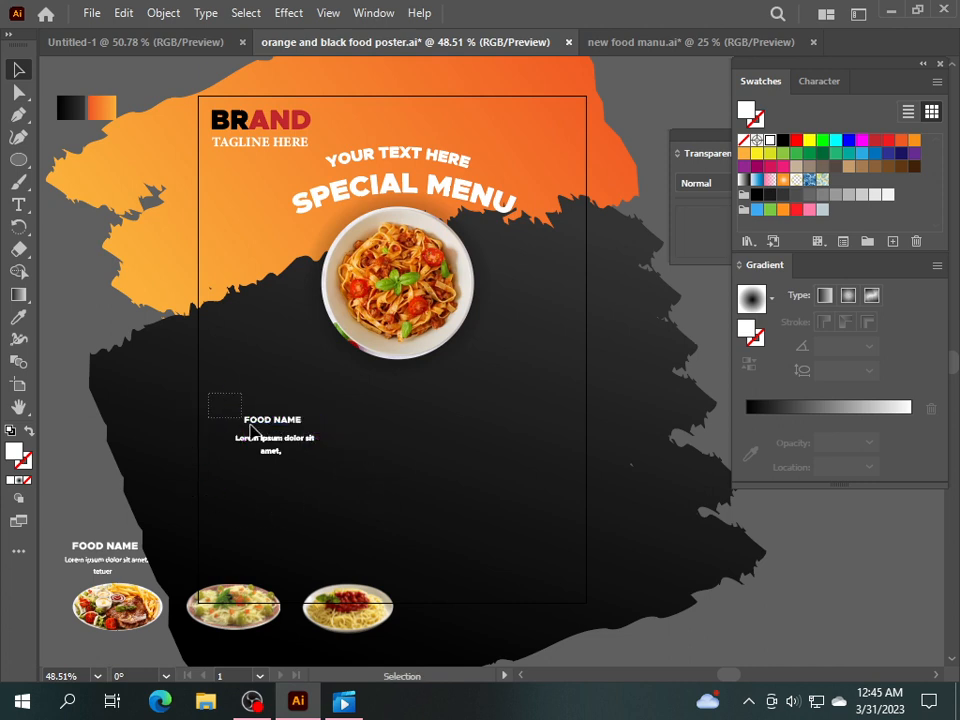
pyautogui.moveTo(272, 419); pyautogui.dragTo(292, 420)
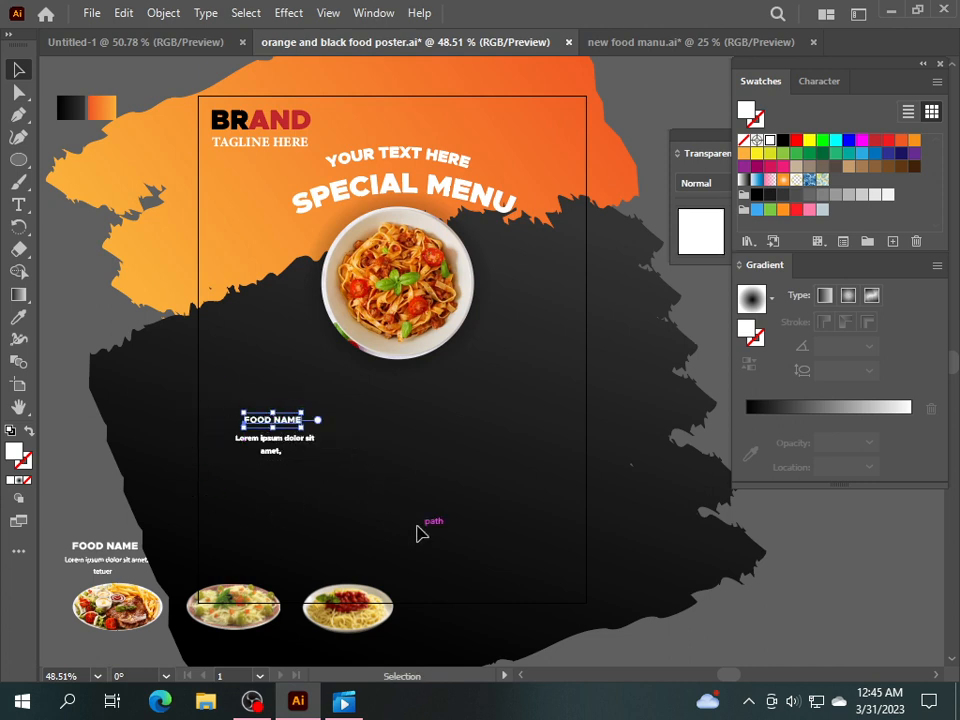
pyautogui.click(174, 414)
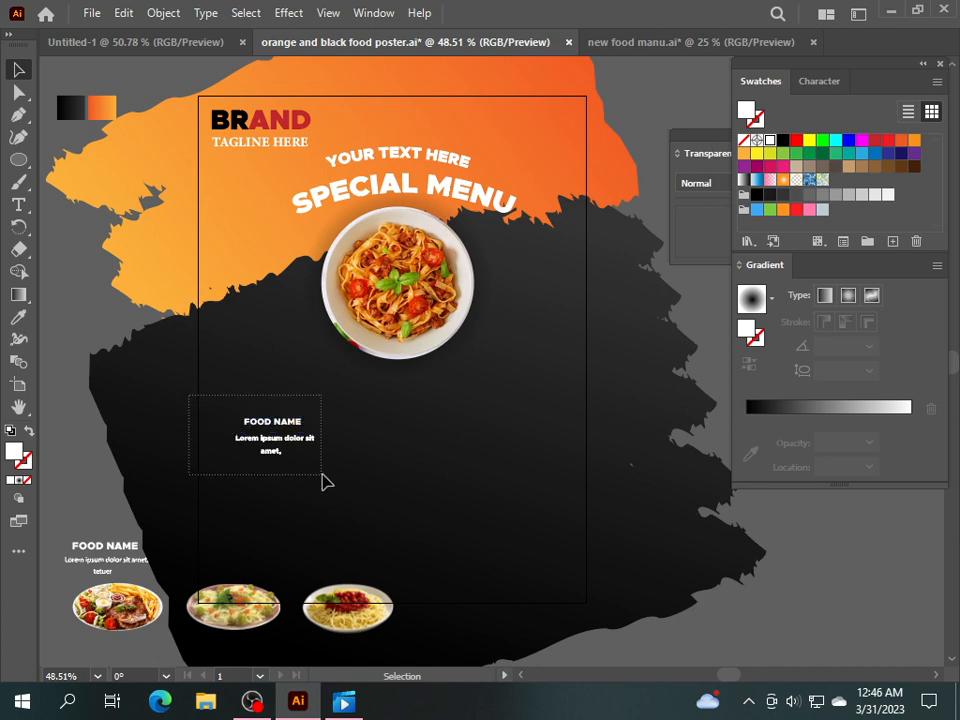
pyautogui.rightClick(270, 440)
pyautogui.click(312, 266)
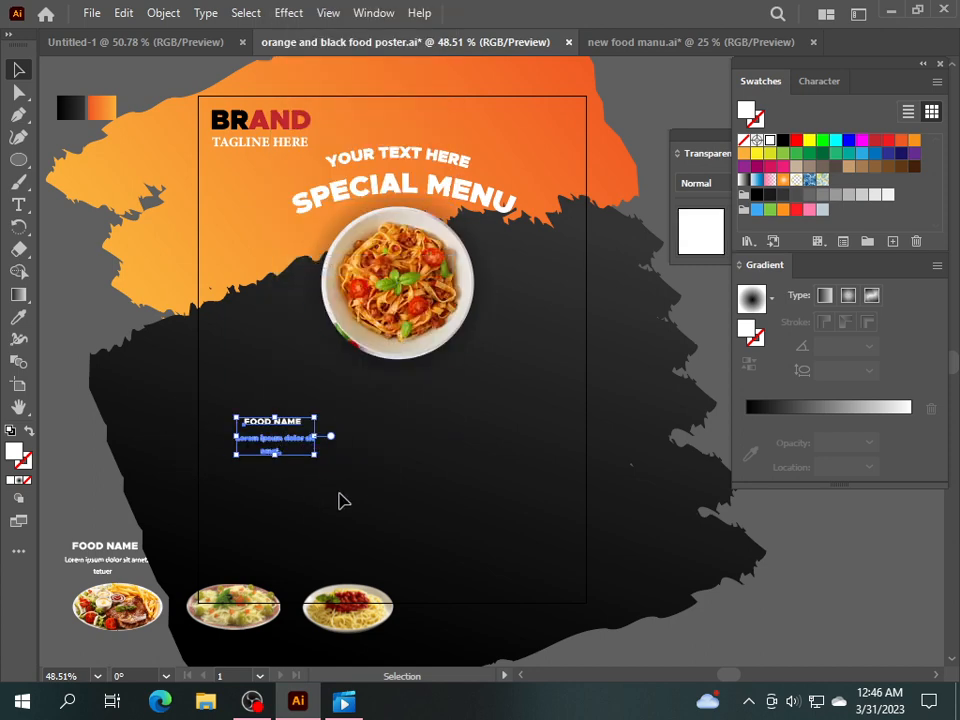
pyautogui.moveTo(333, 612); pyautogui.dragTo(490, 540)
# Place the caption group above the first plate and duplicate it with Ctrl+D for the others.
pyautogui.click(205, 452)
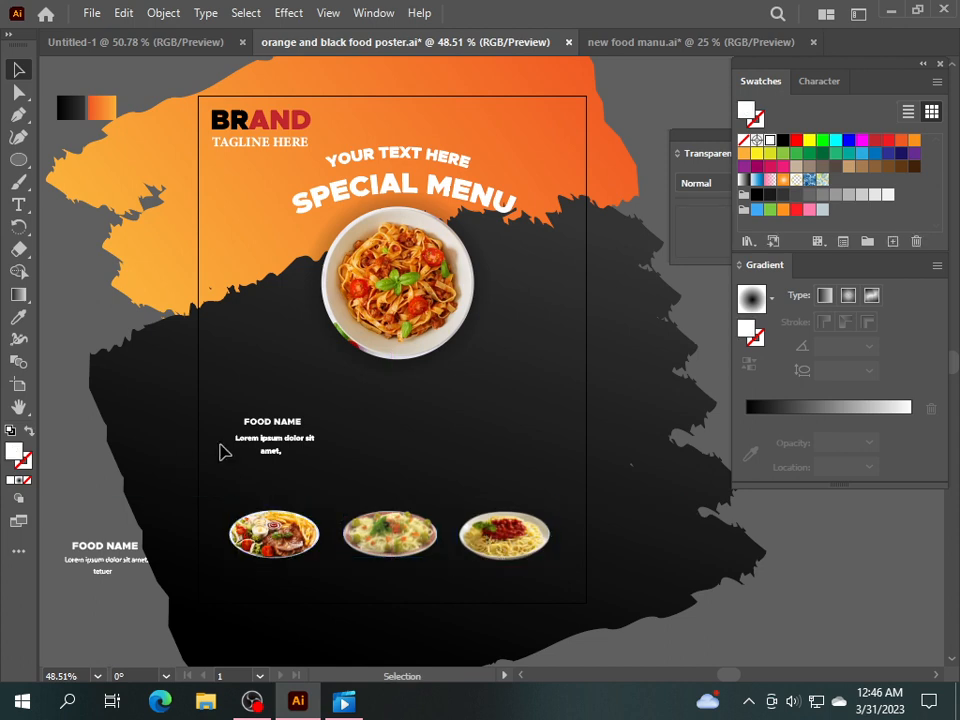
pyautogui.moveTo(262, 425); pyautogui.dragTo(387, 455)
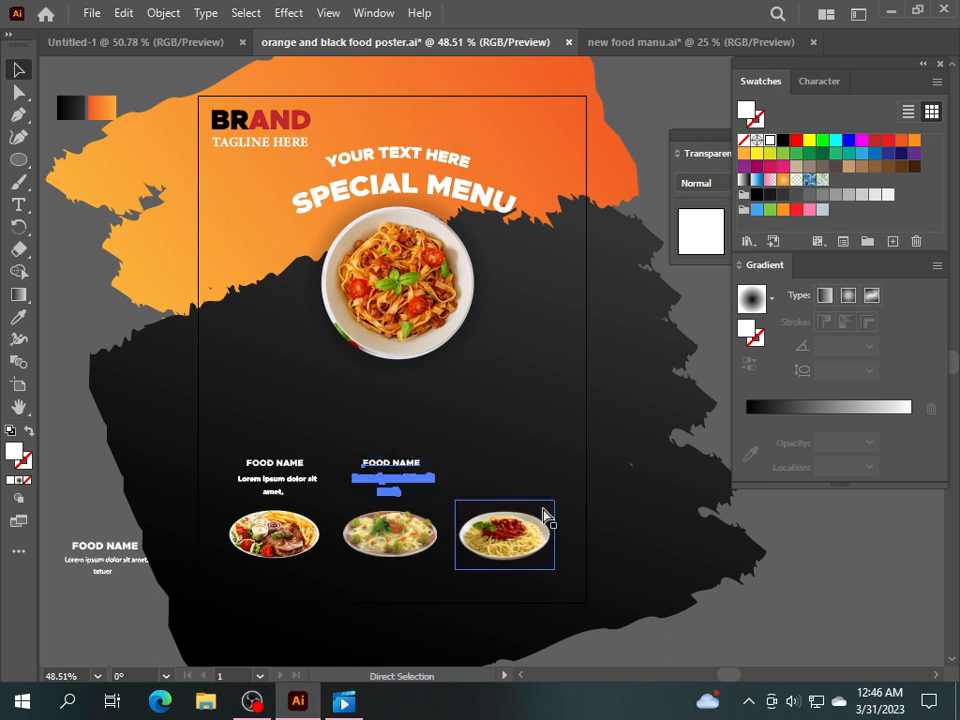
pyautogui.hotkey('ctrl', 'd')
pyautogui.click(508, 407)
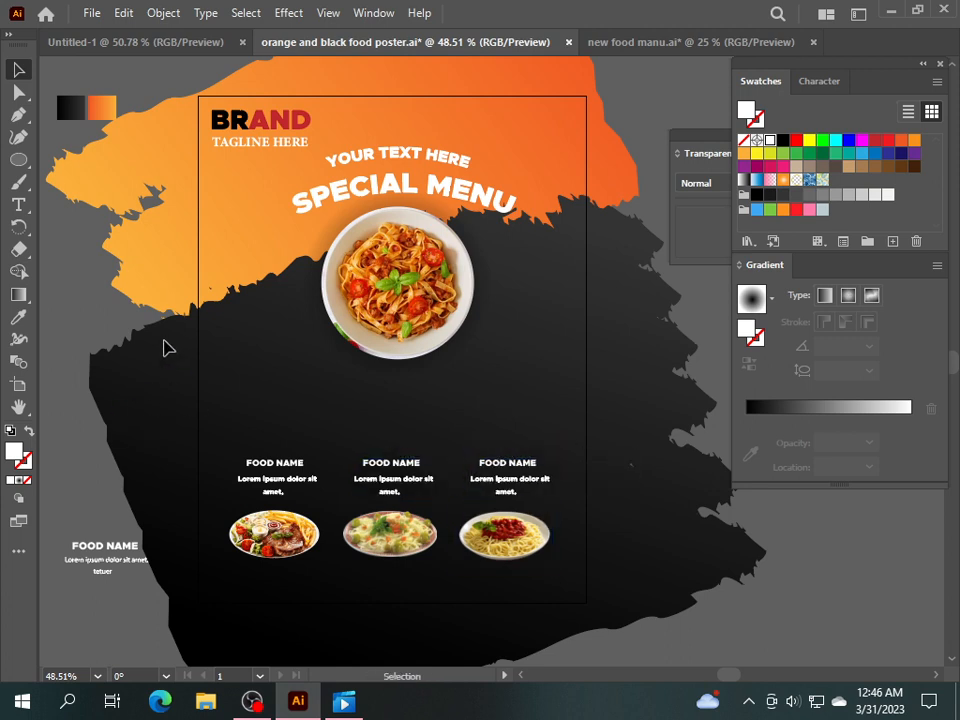
pyautogui.click(18, 159)
# Draw a white circle left of the pasta plate and copy it to the right.
pyautogui.moveTo(224, 321); pyautogui.dragTo(303, 399)
pyautogui.click(18, 69)
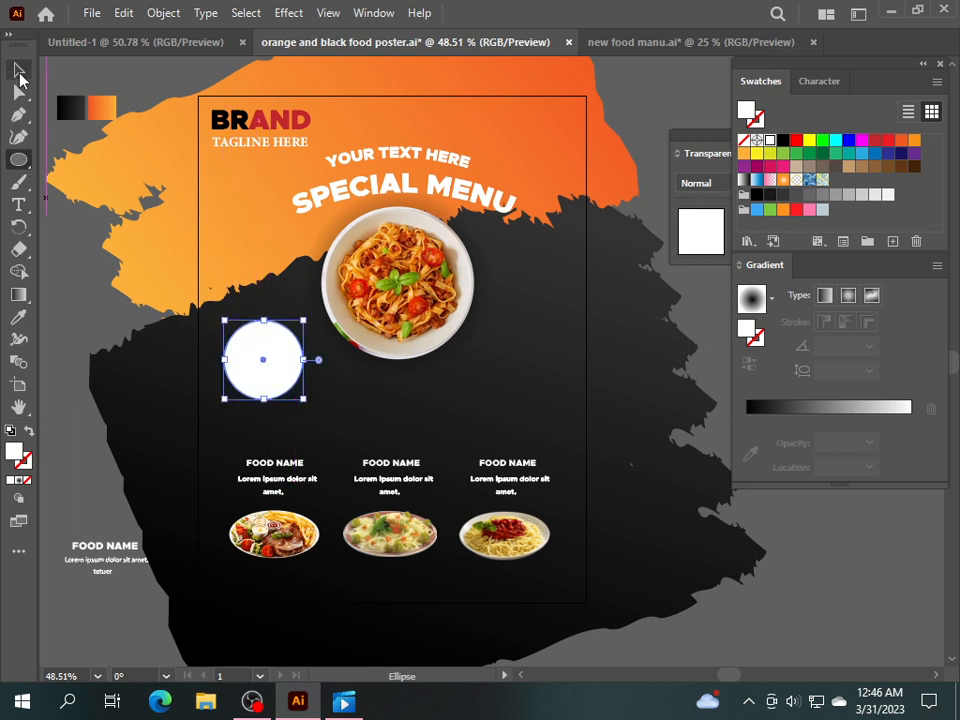
pyautogui.moveTo(262, 362); pyautogui.dragTo(530, 379)
# Type '20%' inside the left circle and enlarge it.
pyautogui.click(268, 378)
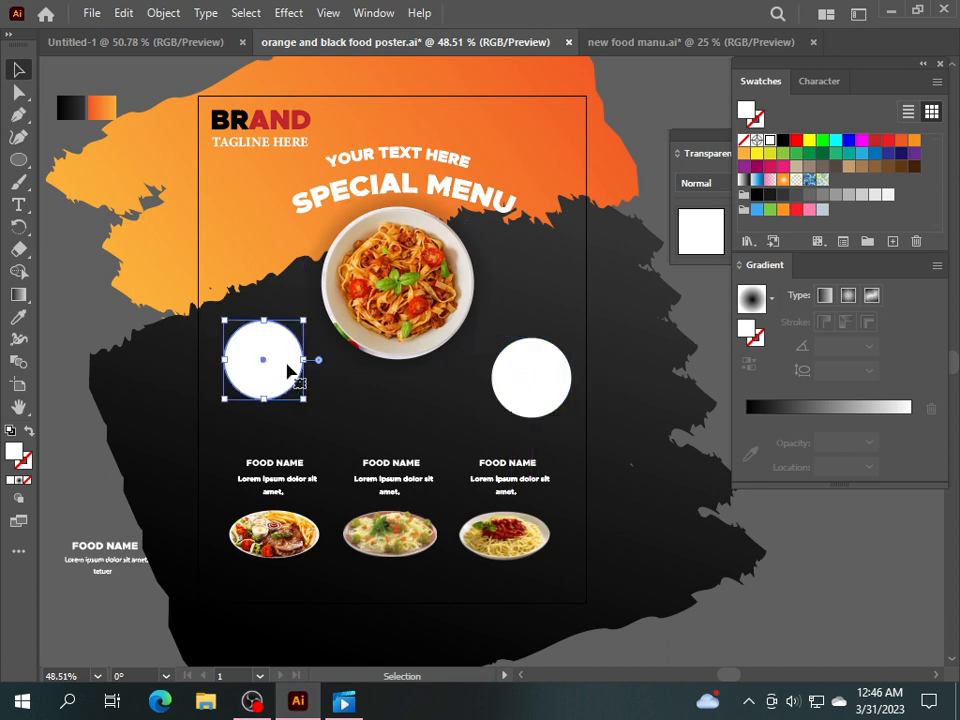
pyautogui.press('t')
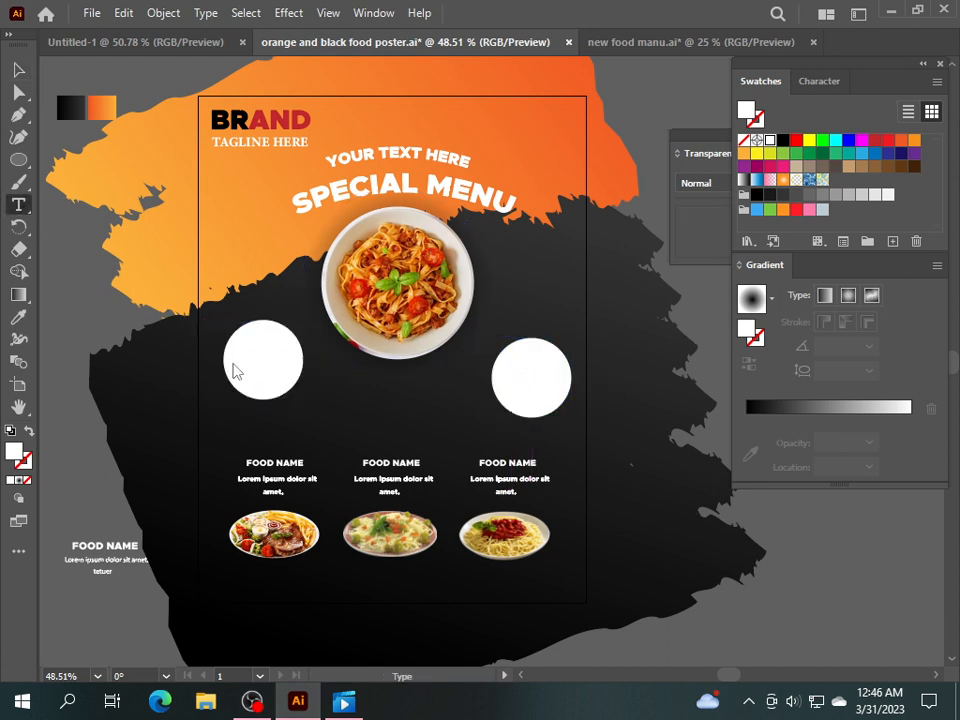
pyautogui.click(253, 357)
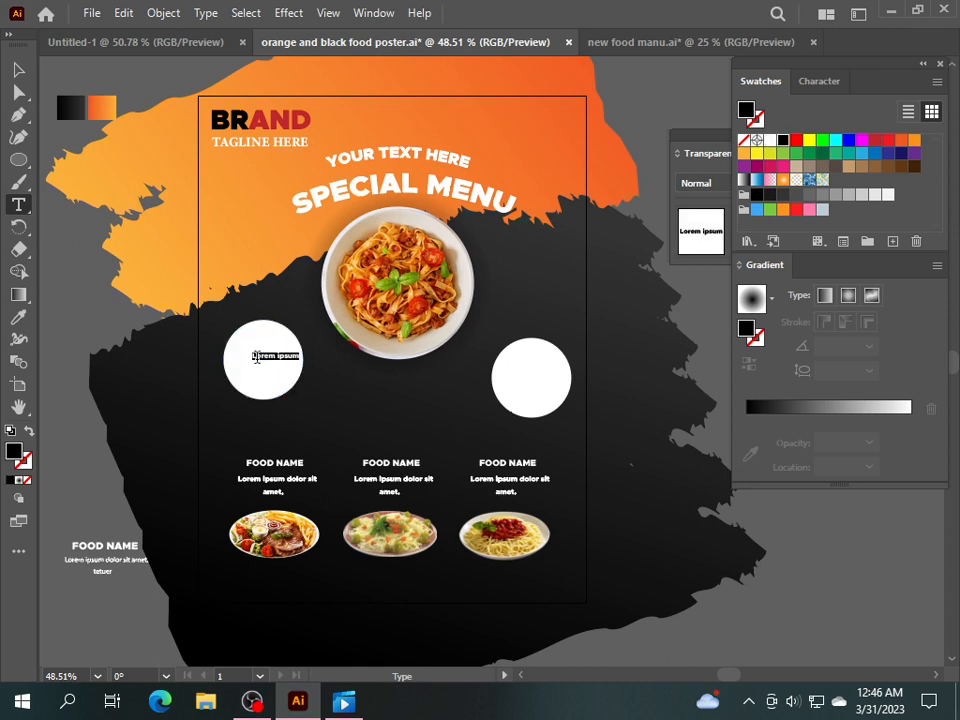
pyautogui.write('20')
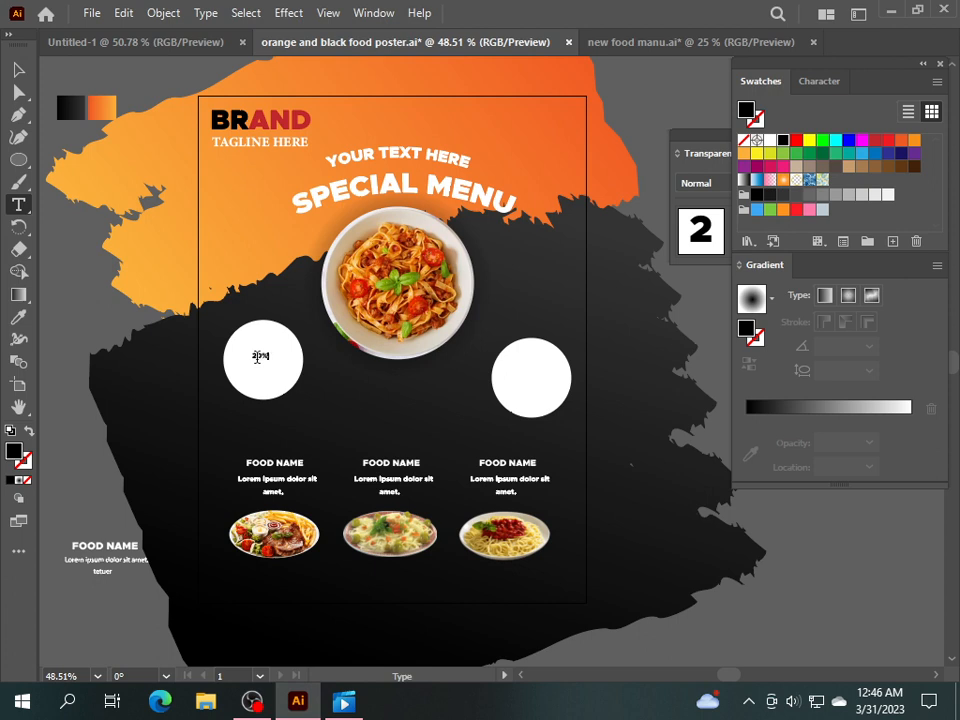
pyautogui.click(18, 69)
pyautogui.click(257, 350)
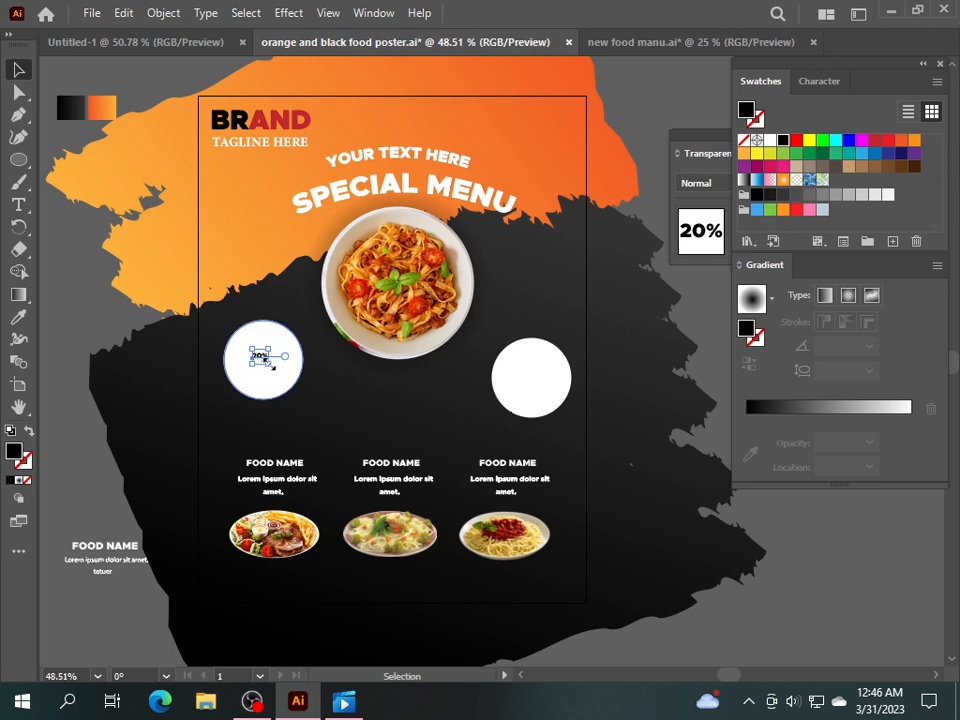
pyautogui.moveTo(271, 368)
pyautogui.mouseDown()
pyautogui.moveTo(279, 373)
pyautogui.moveTo(261, 349)
pyautogui.mouseUp()
pyautogui.click(175, 366)
pyautogui.click(89, 330)
pyautogui.click(20, 206)
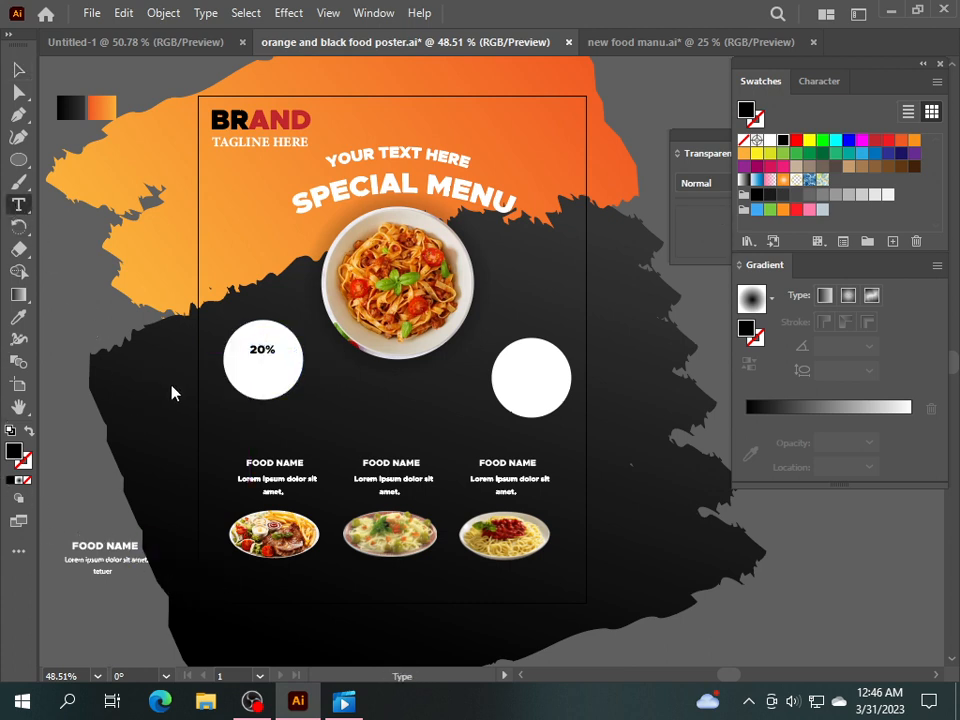
# Add 'DISCOUNT' below 20% and enlarge it to span the circle.
pyautogui.click(233, 367)
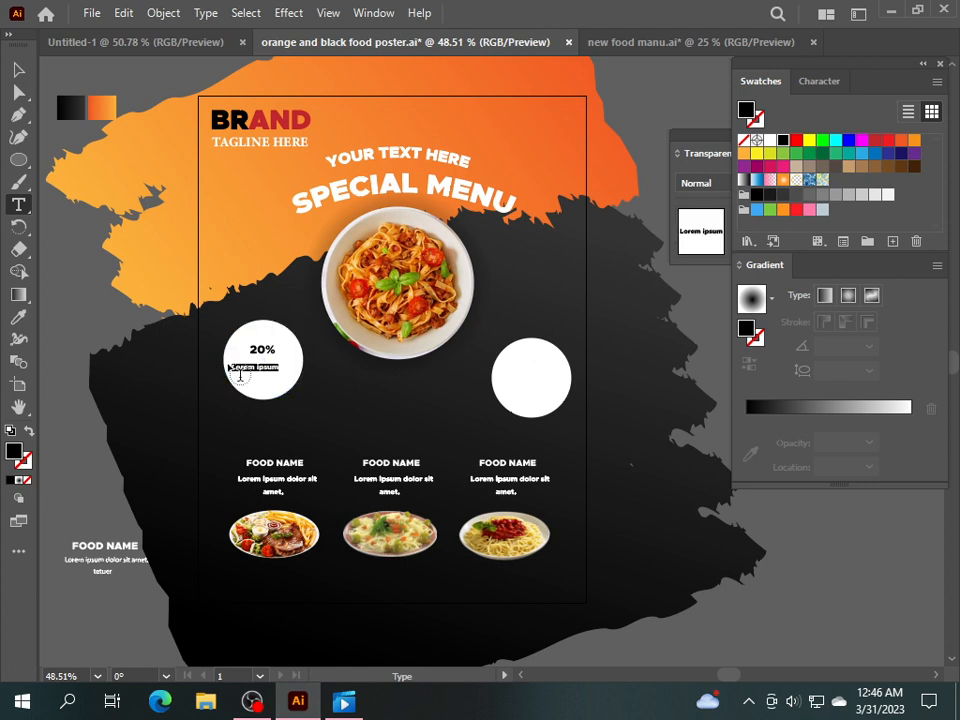
pyautogui.write('DISCOUNT')
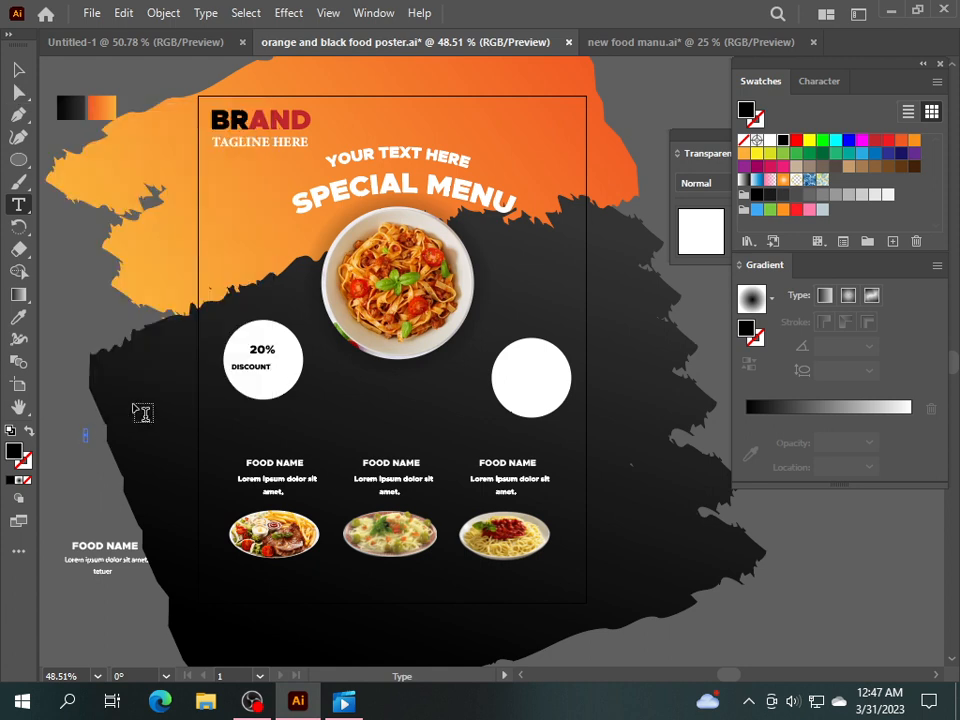
pyautogui.click(18, 69)
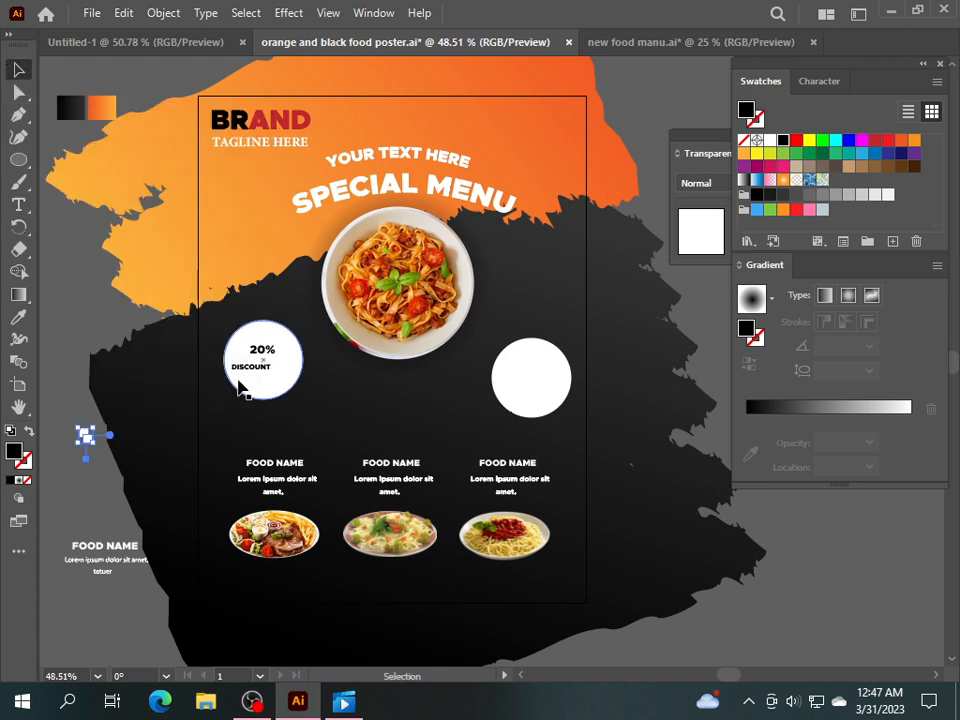
pyautogui.click(262, 367)
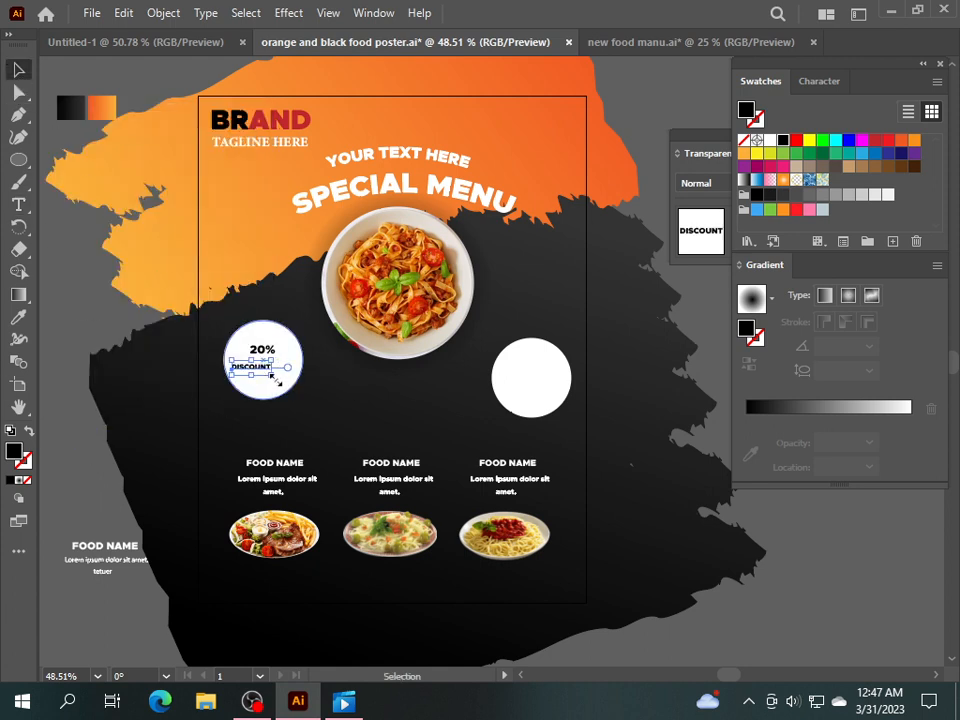
pyautogui.moveTo(277, 377)
pyautogui.mouseDown()
pyautogui.moveTo(311, 388)
pyautogui.moveTo(308, 372)
pyautogui.moveTo(263, 372)
pyautogui.moveTo(262, 391)
pyautogui.mouseUp()
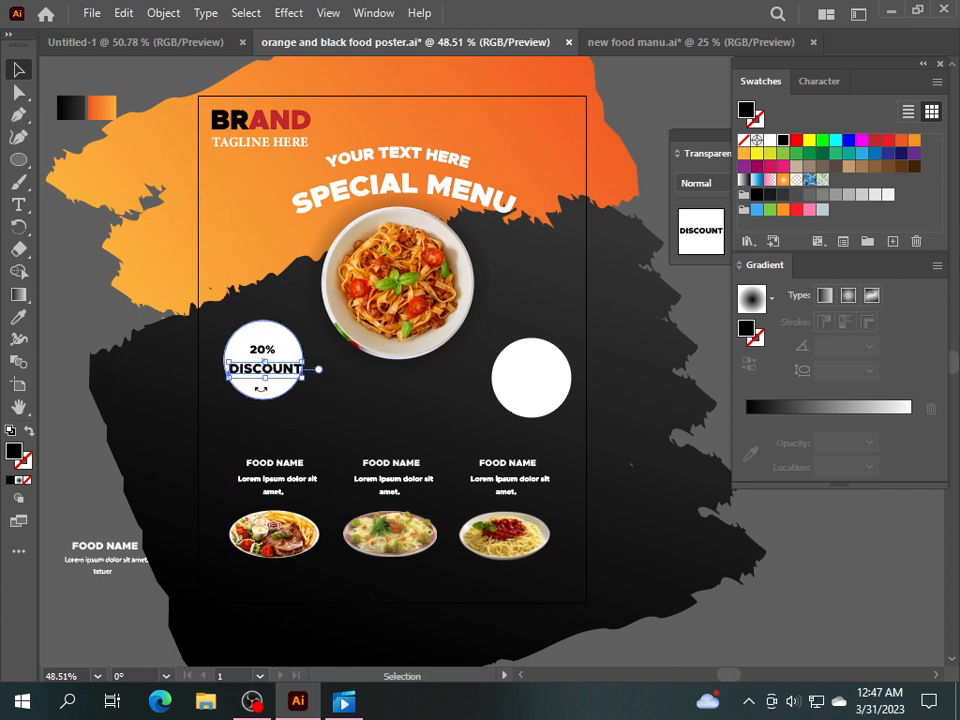
# Fill the circle red, group it with its text, and shrink the badge against the plate.
pyautogui.click(257, 401)
pyautogui.click(270, 392)
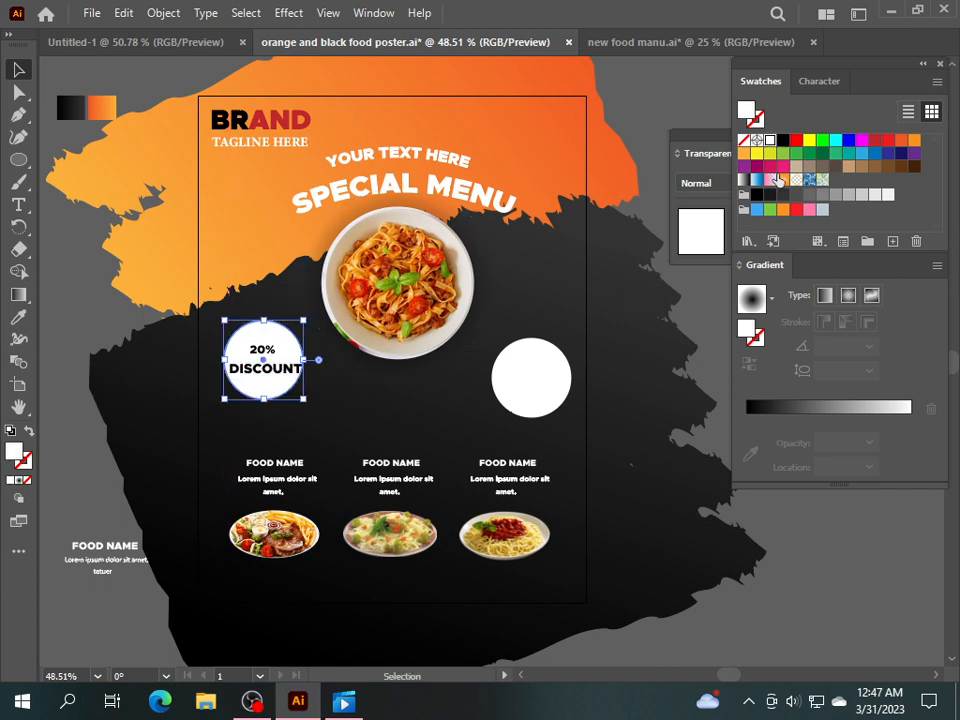
pyautogui.click(874, 141)
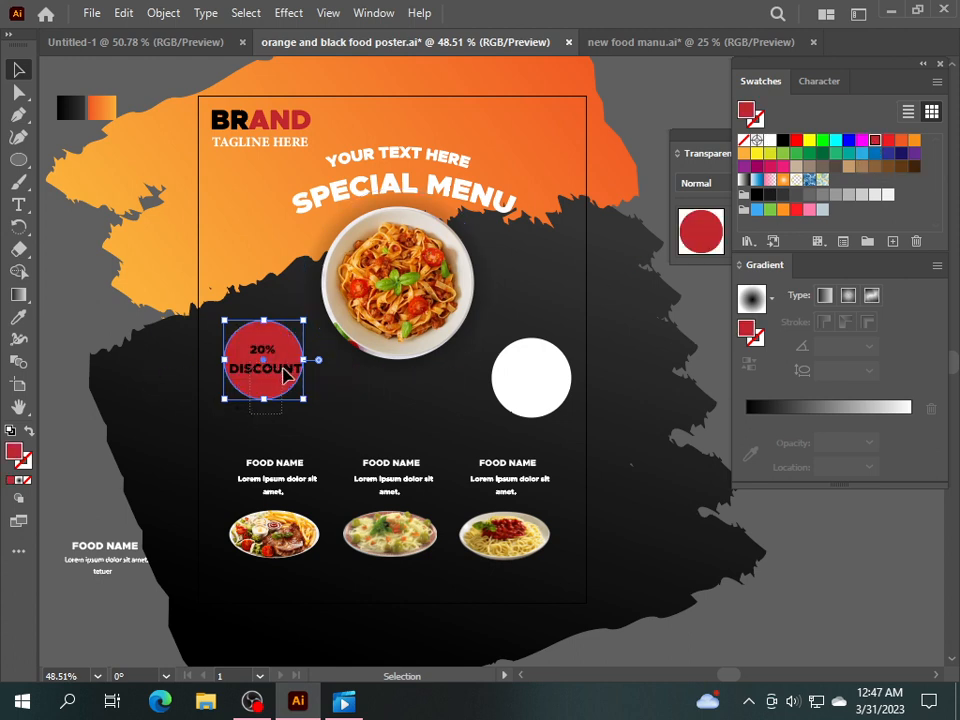
pyautogui.moveTo(272, 325); pyautogui.dragTo(270, 325)
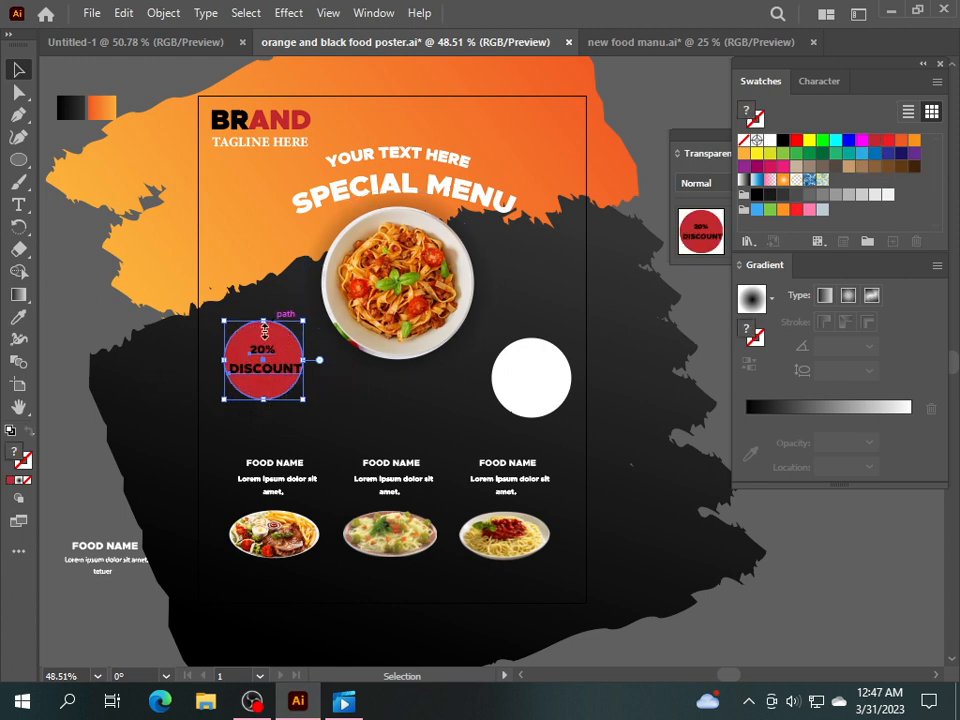
pyautogui.rightClick(253, 361)
pyautogui.click(300, 517)
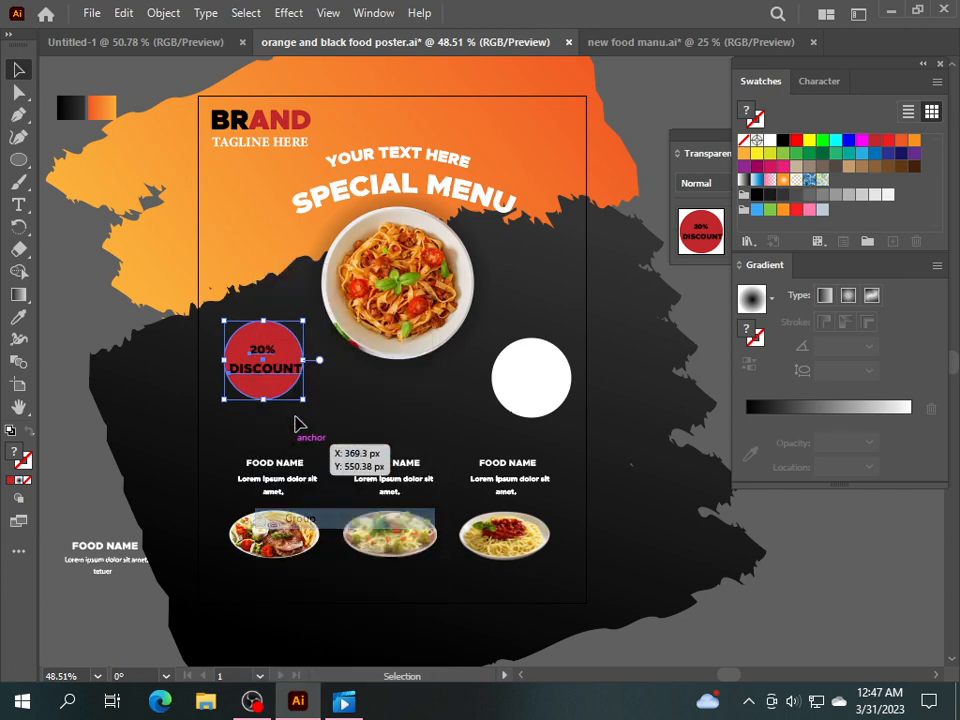
pyautogui.moveTo(305, 322); pyautogui.dragTo(293, 331)
pyautogui.moveTo(267, 388); pyautogui.dragTo(308, 357)
pyautogui.click(330, 375)
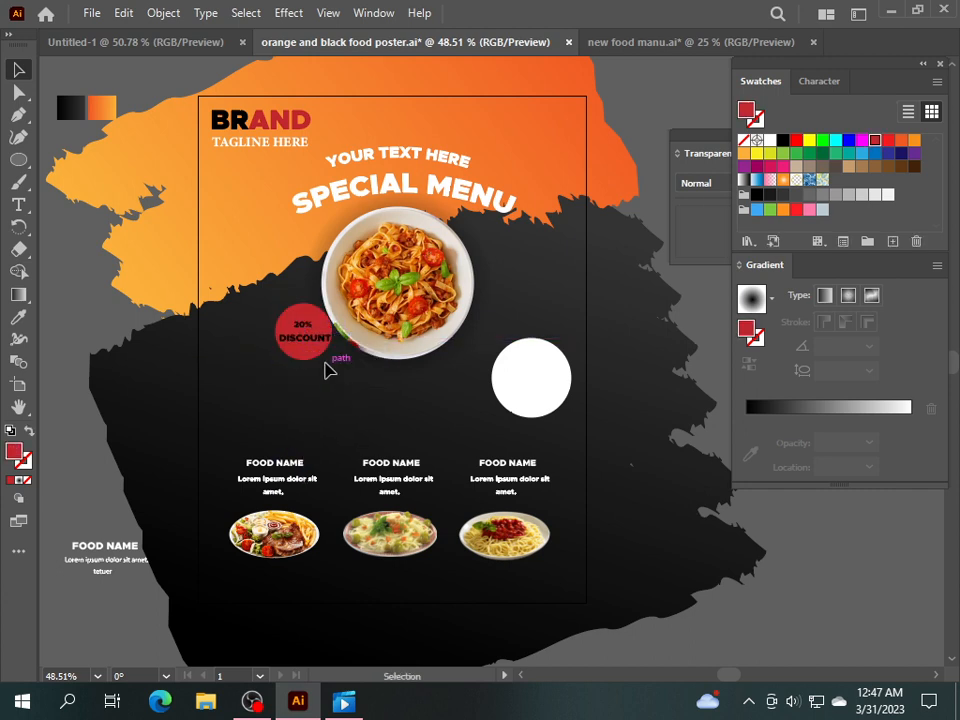
# Move the white circle beside the discount badge, shrink it to about 104 px, and add enlarged 'ORDER' text.
pyautogui.moveTo(521, 418); pyautogui.dragTo(200, 400)
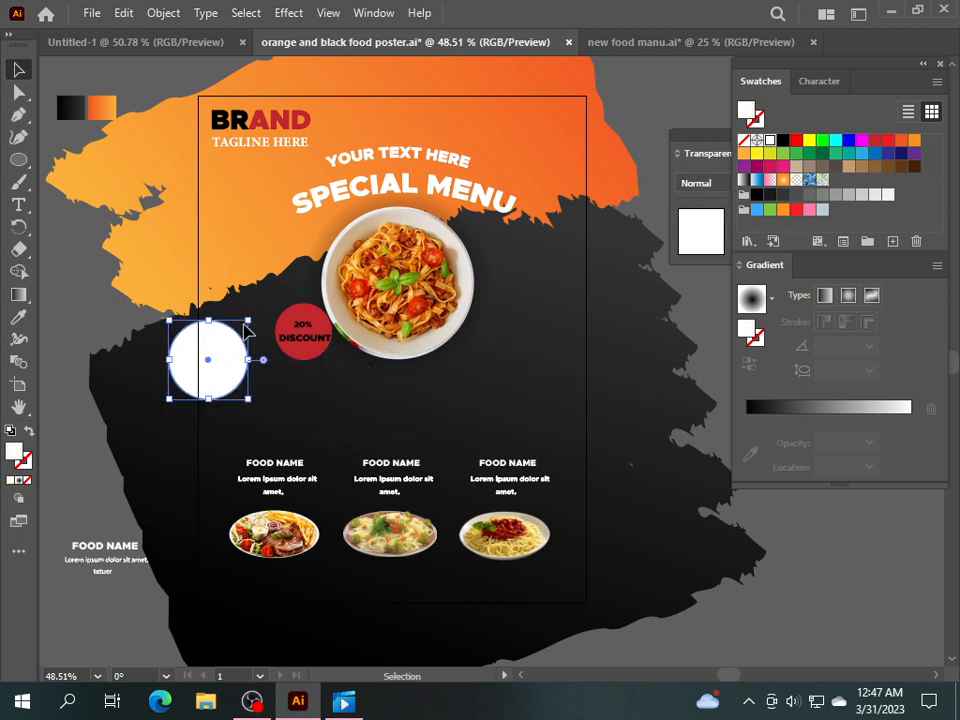
pyautogui.moveTo(250, 318)
pyautogui.mouseDown()
pyautogui.moveTo(237, 329)
pyautogui.moveTo(259, 324)
pyautogui.mouseUp()
pyautogui.click(251, 394)
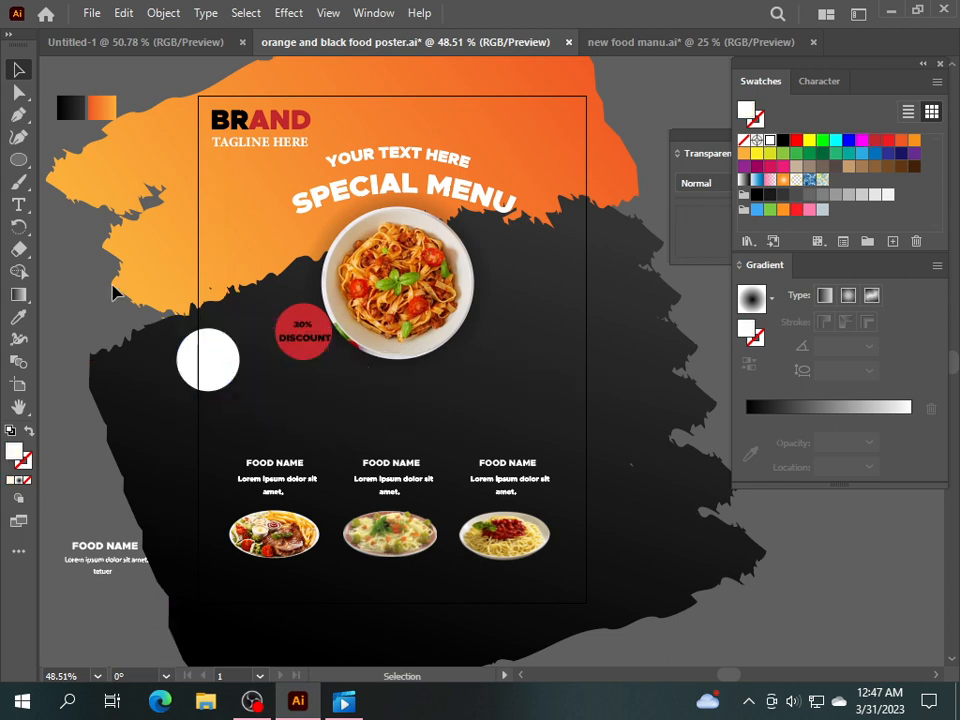
pyautogui.click(19, 205)
pyautogui.click(190, 352)
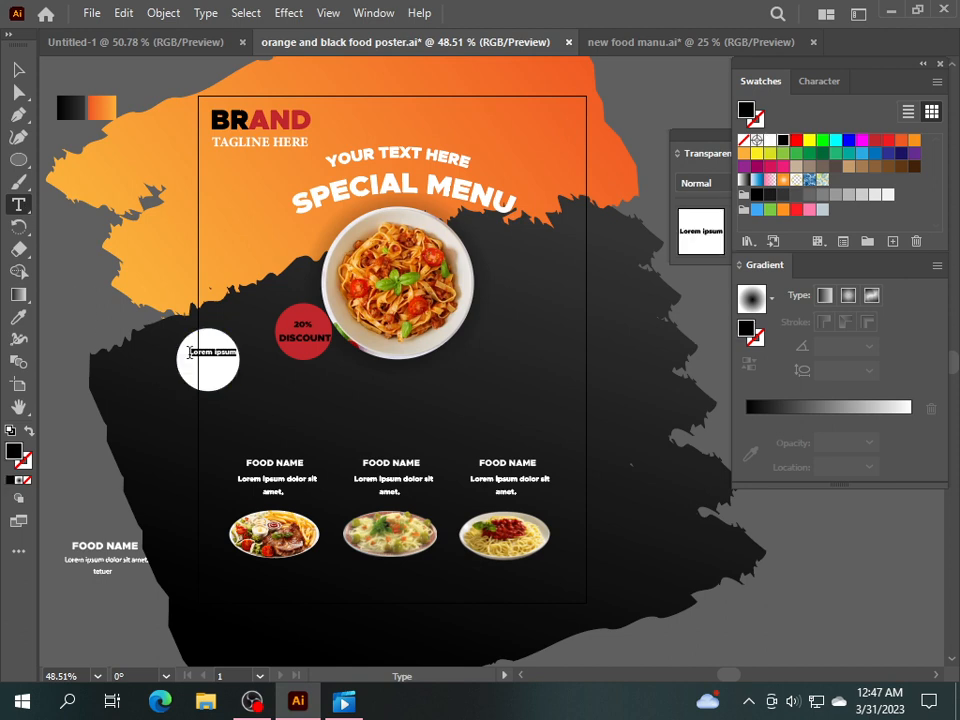
pyautogui.write('ORDER')
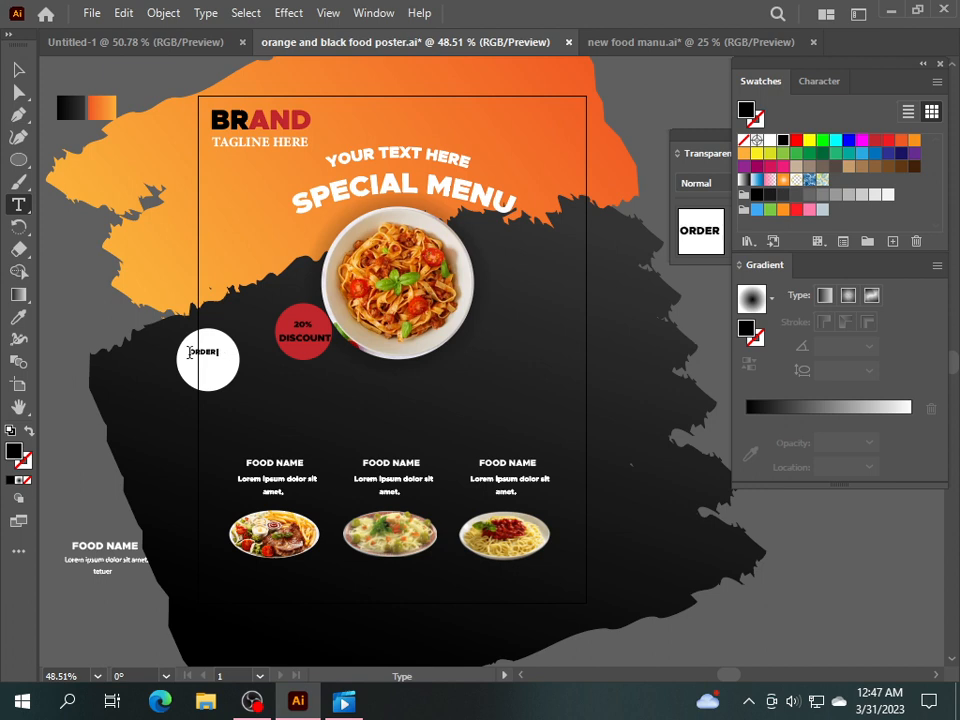
pyautogui.press('Escape')
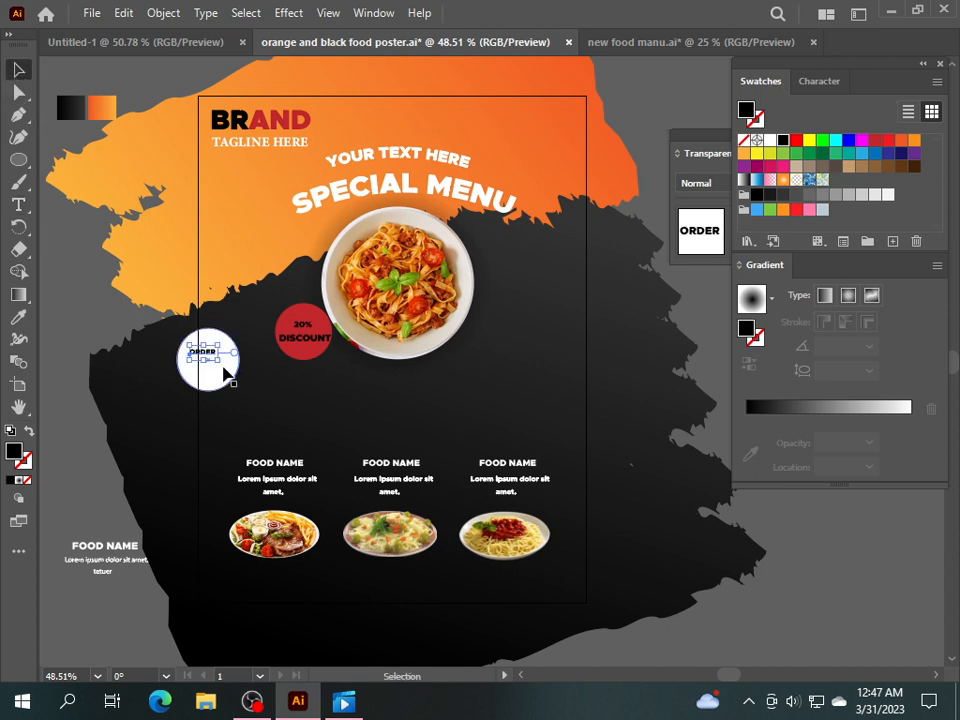
pyautogui.moveTo(222, 366)
pyautogui.mouseDown()
pyautogui.moveTo(231, 356)
pyautogui.moveTo(240, 368)
pyautogui.moveTo(217, 365)
pyautogui.moveTo(216, 354)
pyautogui.mouseUp()
pyautogui.click(95, 350)
# Add a larger 'NOW' beneath ORDER on the white circle.
pyautogui.click(18, 204)
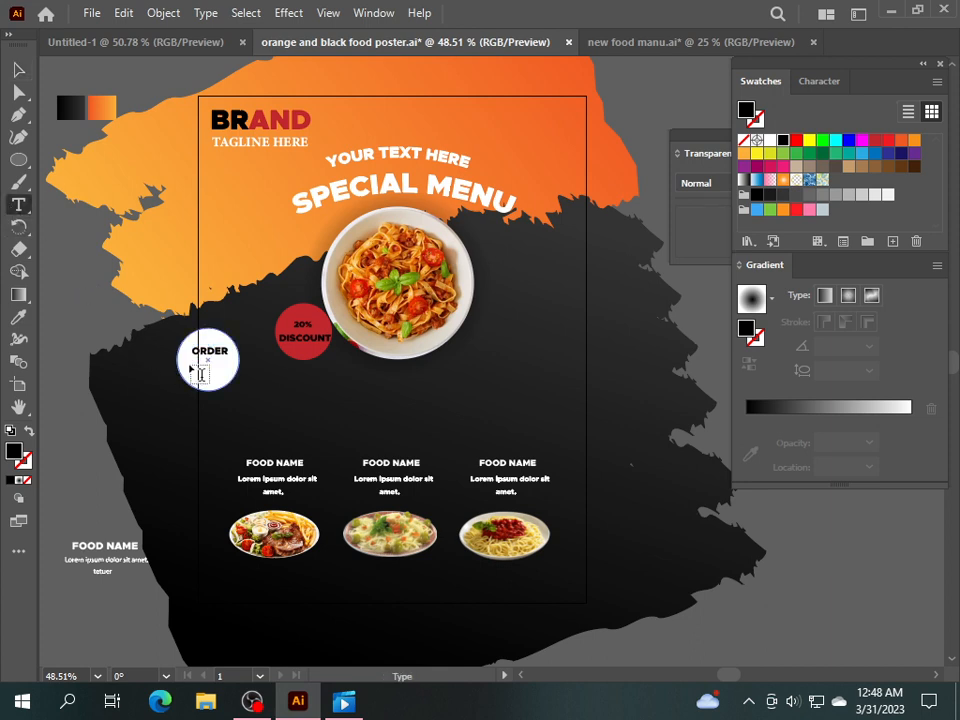
pyautogui.press('n')
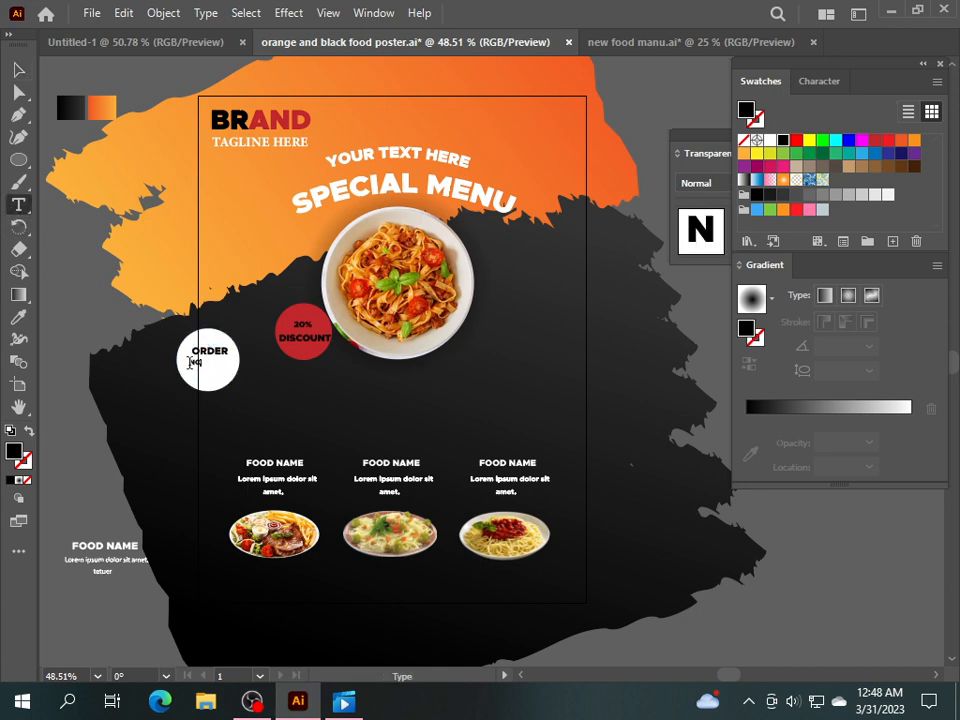
pyautogui.press('Escape')
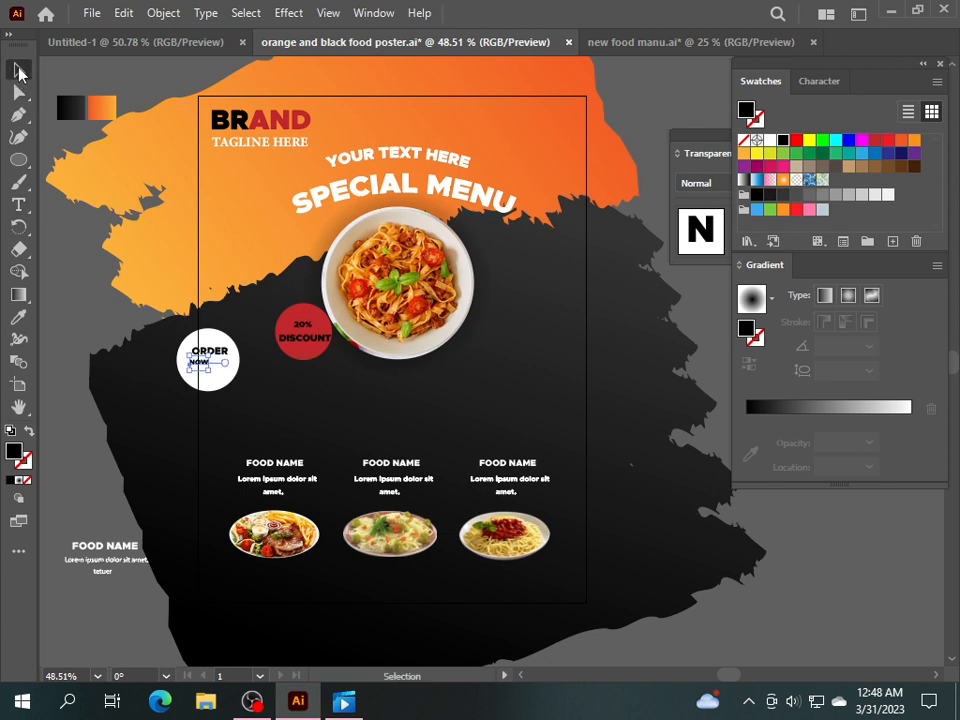
pyautogui.moveTo(211, 374); pyautogui.dragTo(238, 368)
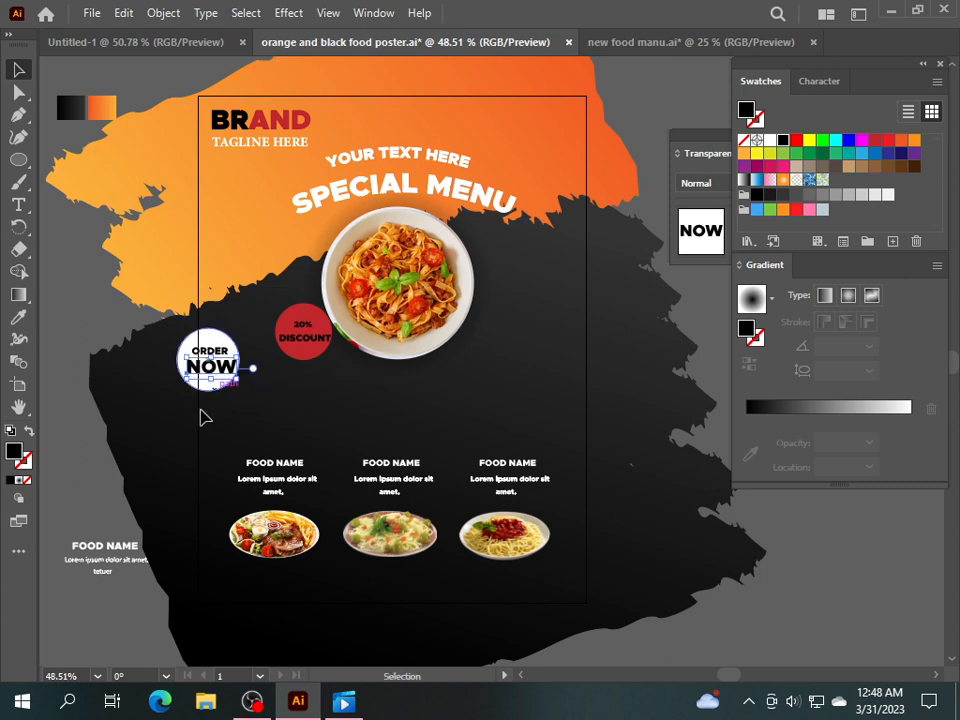
pyautogui.click(66, 344)
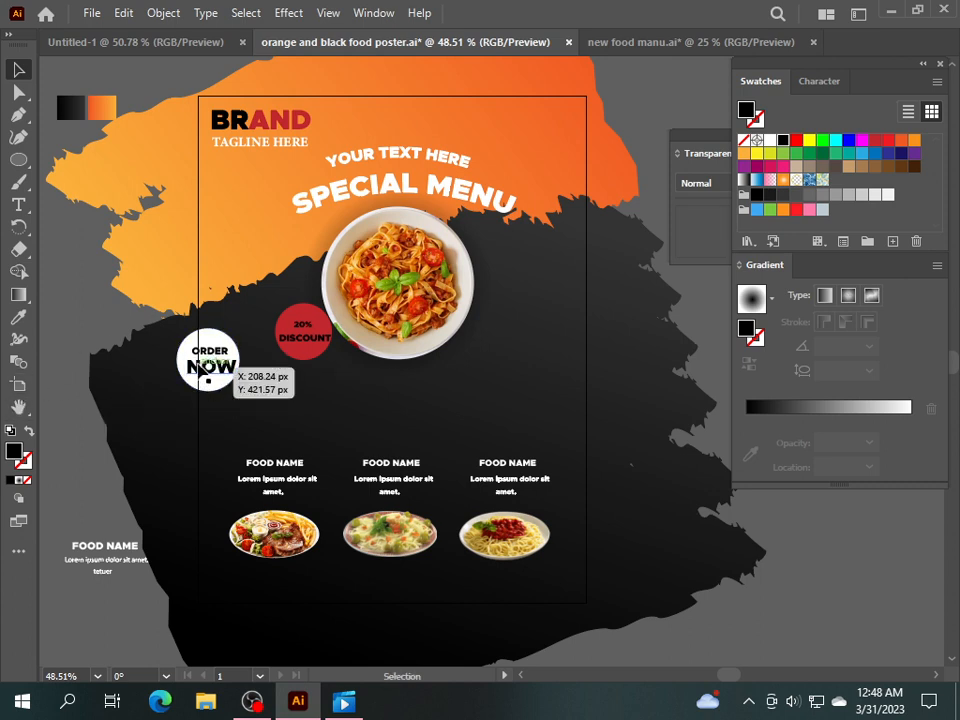
pyautogui.click(207, 358)
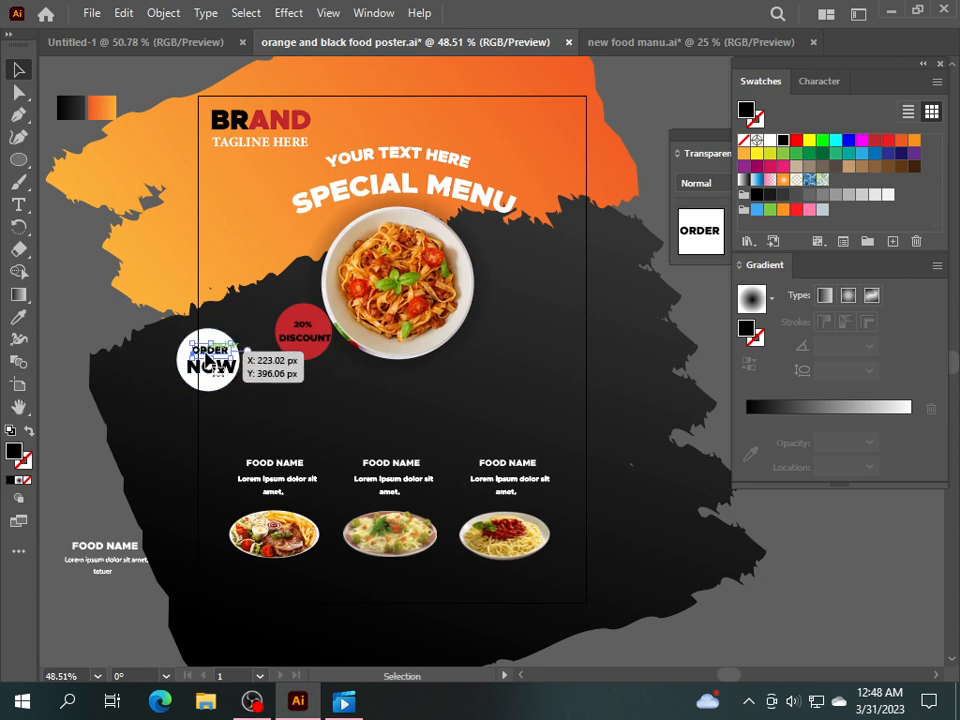
pyautogui.click(100, 295)
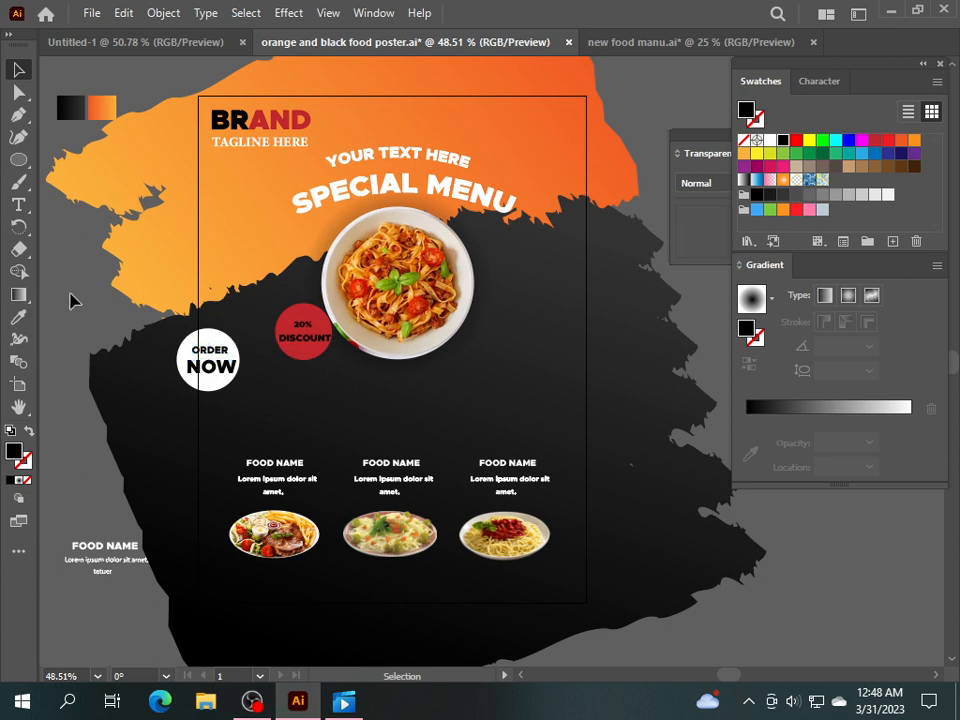
# Fill the ORDER NOW circle orange and shrink it to 100 px.
pyautogui.click(215, 383)
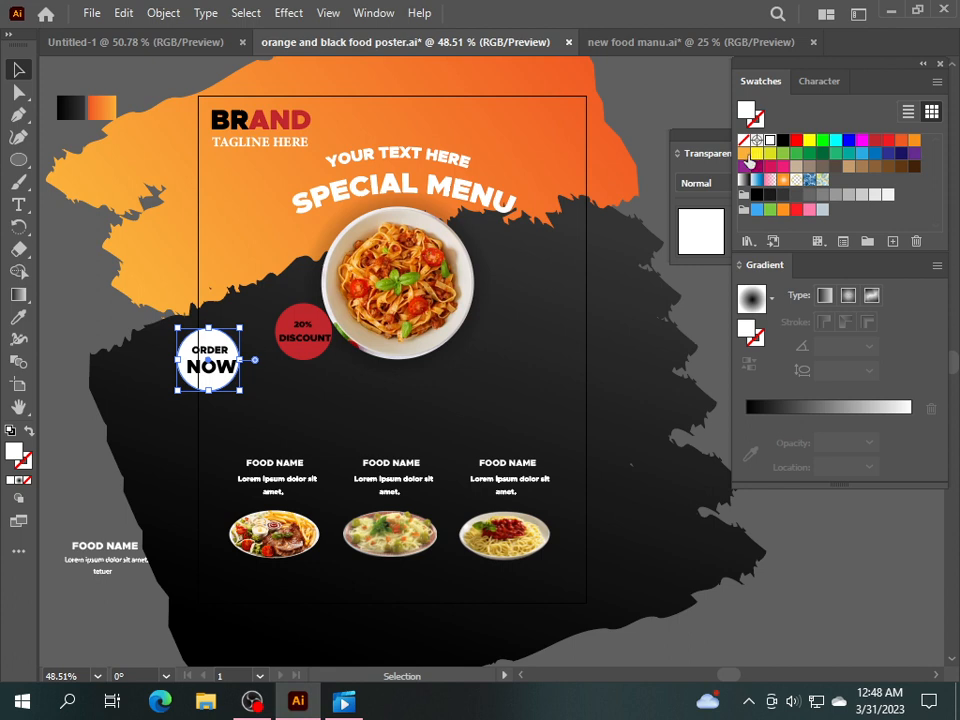
pyautogui.click(745, 154)
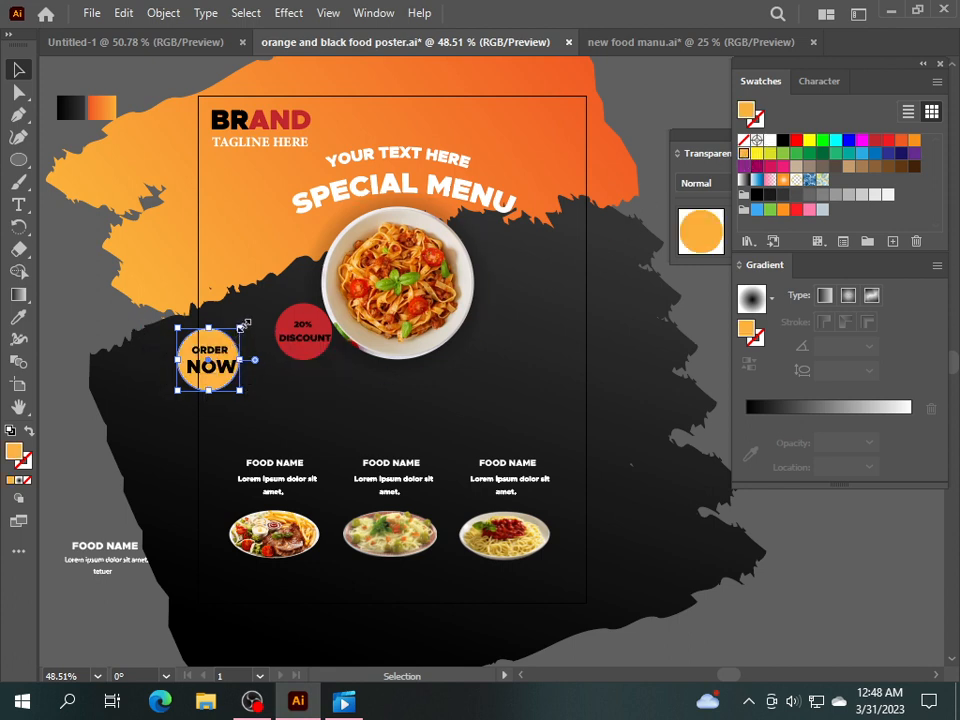
pyautogui.moveTo(243, 325); pyautogui.dragTo(240, 331)
pyautogui.click(262, 404)
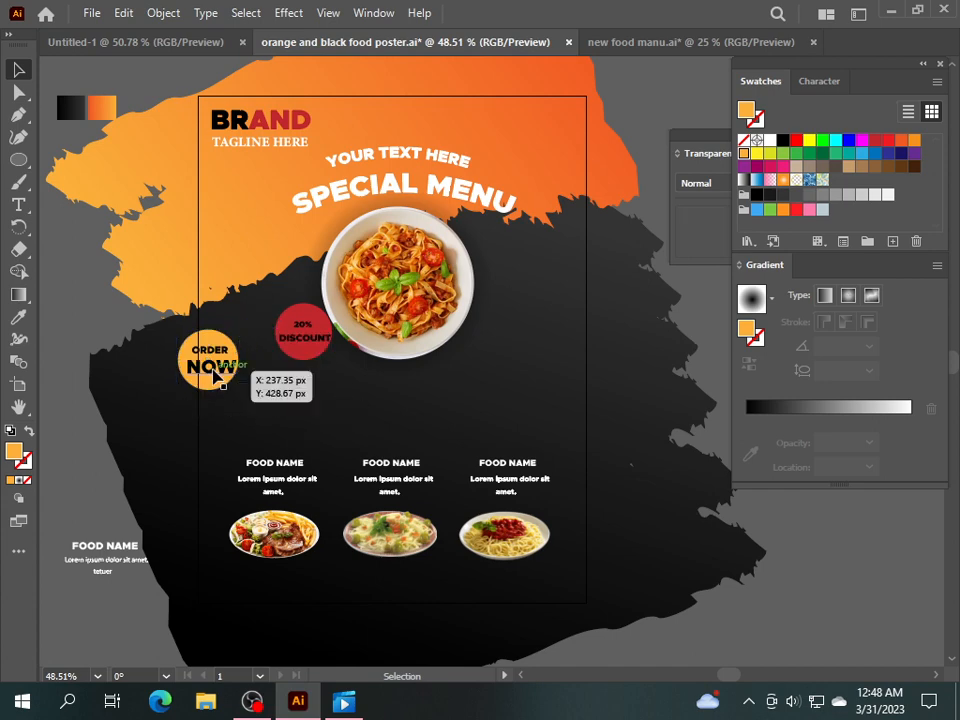
# Group the circle with its text, set it on the left, and move the DISCOUNT badge upper right.
pyautogui.click(215, 372)
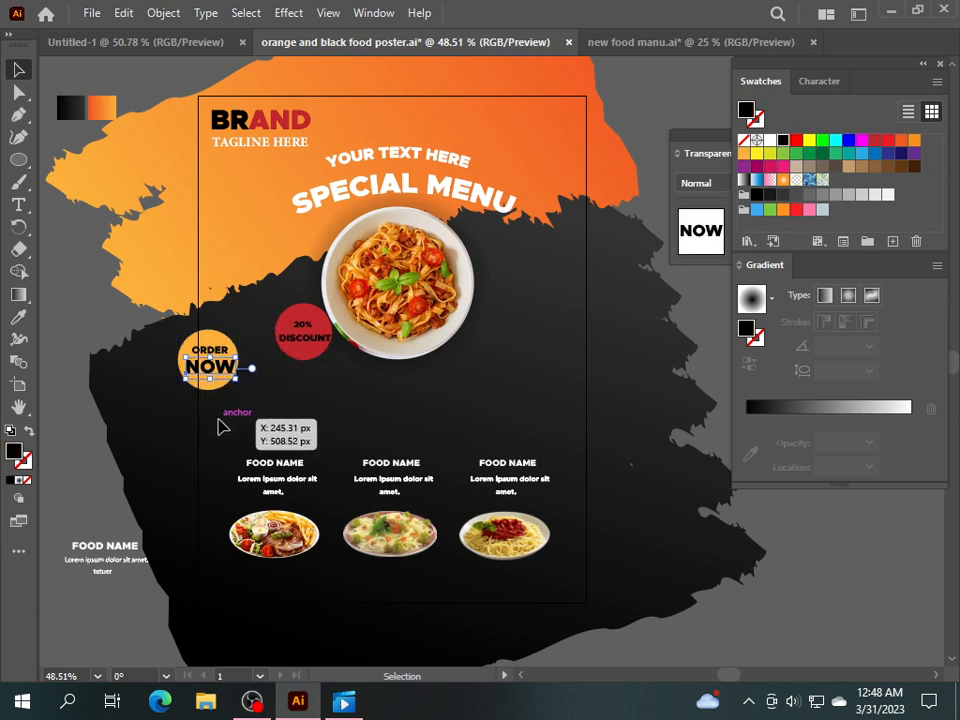
pyautogui.keyDown('shift'); pyautogui.click(236, 360); pyautogui.keyUp('shift')
pyautogui.rightClick(216, 362)
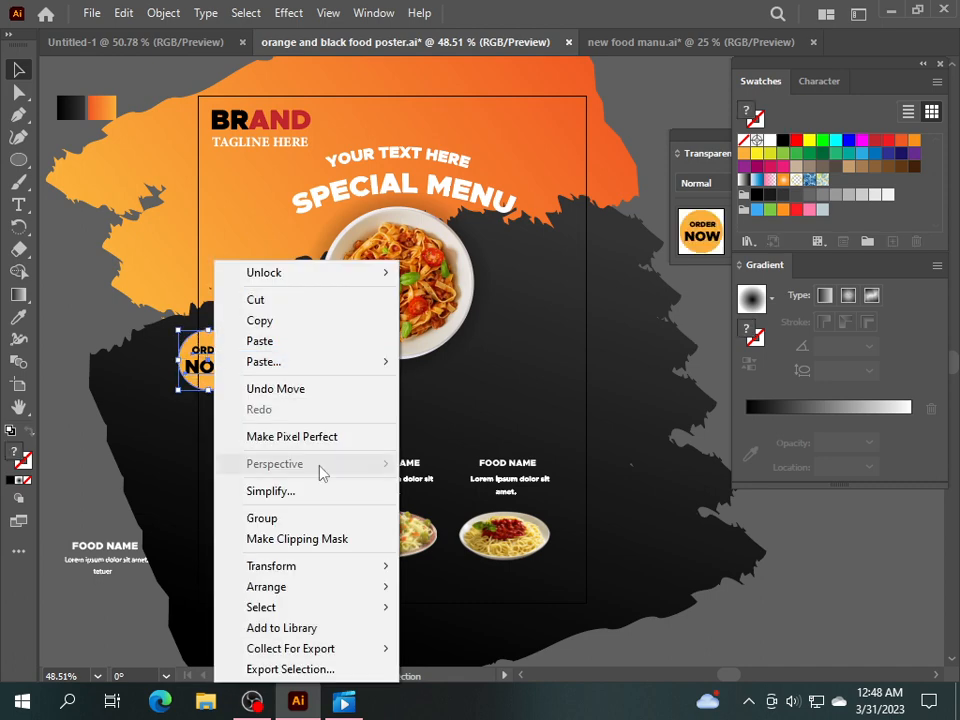
pyautogui.click(278, 518)
pyautogui.moveTo(212, 366); pyautogui.dragTo(500, 254)
pyautogui.moveTo(321, 329); pyautogui.dragTo(233, 353)
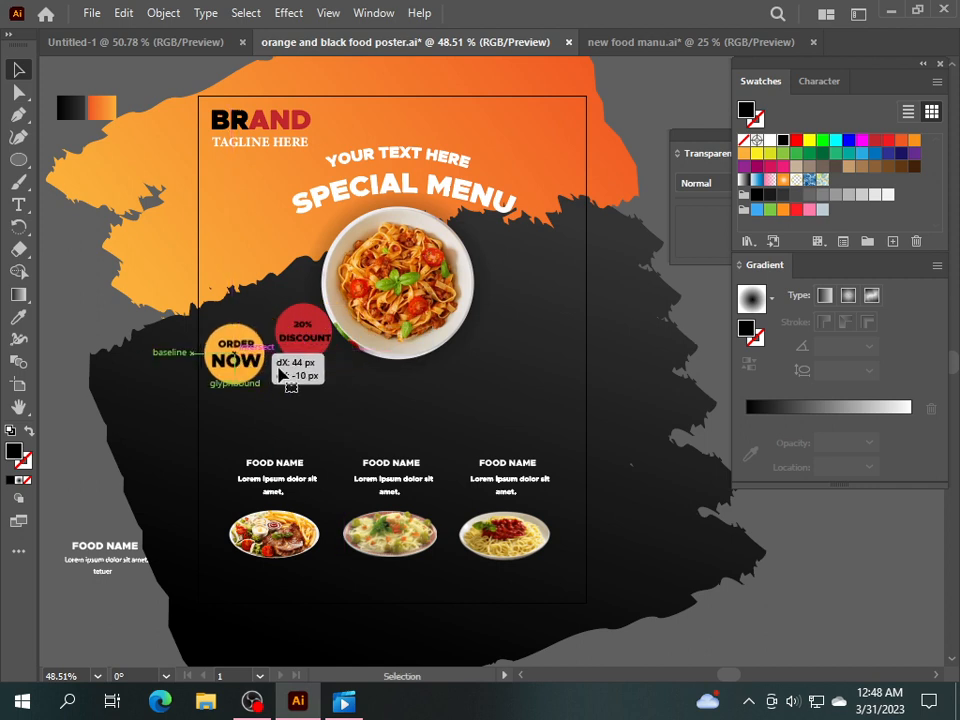
pyautogui.moveTo(292, 341); pyautogui.dragTo(492, 266)
# Apply a drop shadow to the 20% DISCOUNT badge.
pyautogui.click(288, 13)
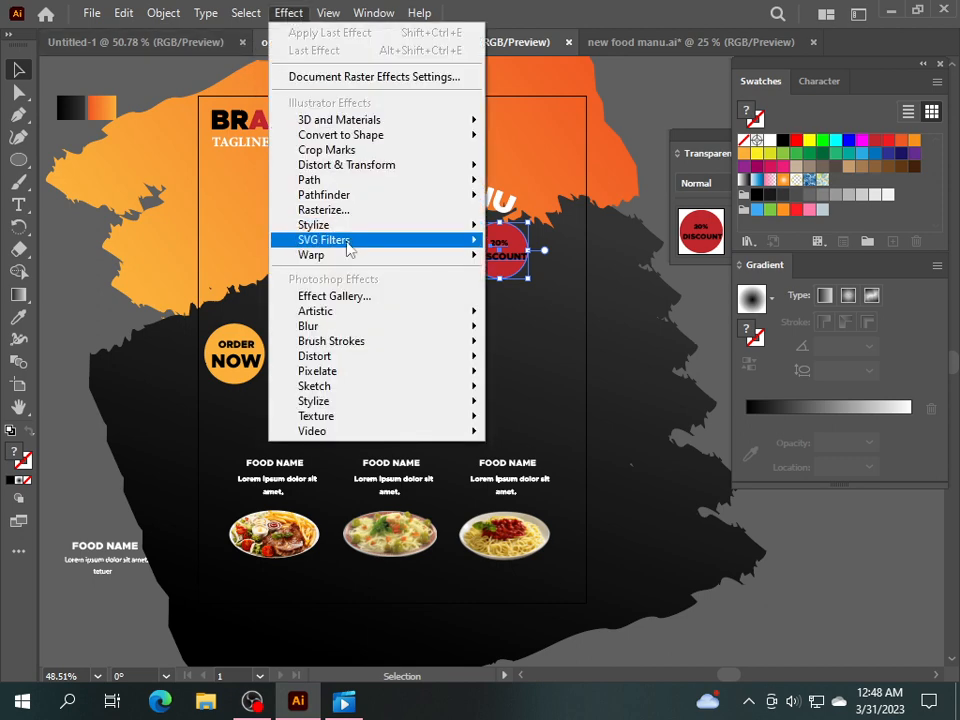
pyautogui.moveTo(349, 224)
pyautogui.click(540, 228)
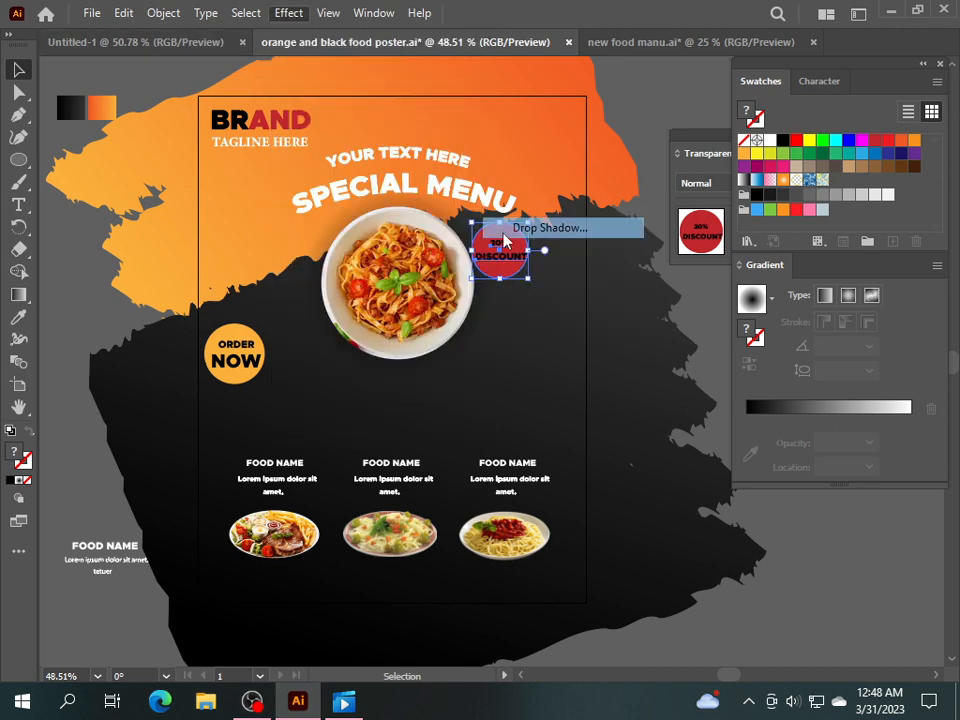
pyautogui.click(471, 440)
pyautogui.click(478, 414)
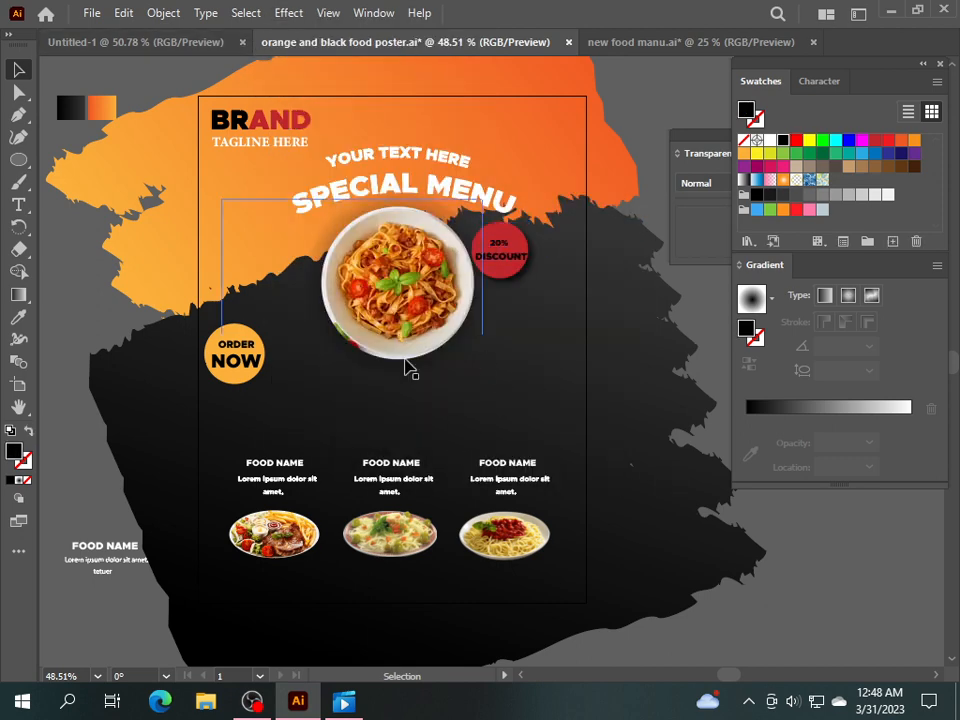
# Give ORDER NOW a drop shadow, shrink it to about 88 px, and tuck it against the plate.
pyautogui.moveTo(266, 366); pyautogui.dragTo(319, 329)
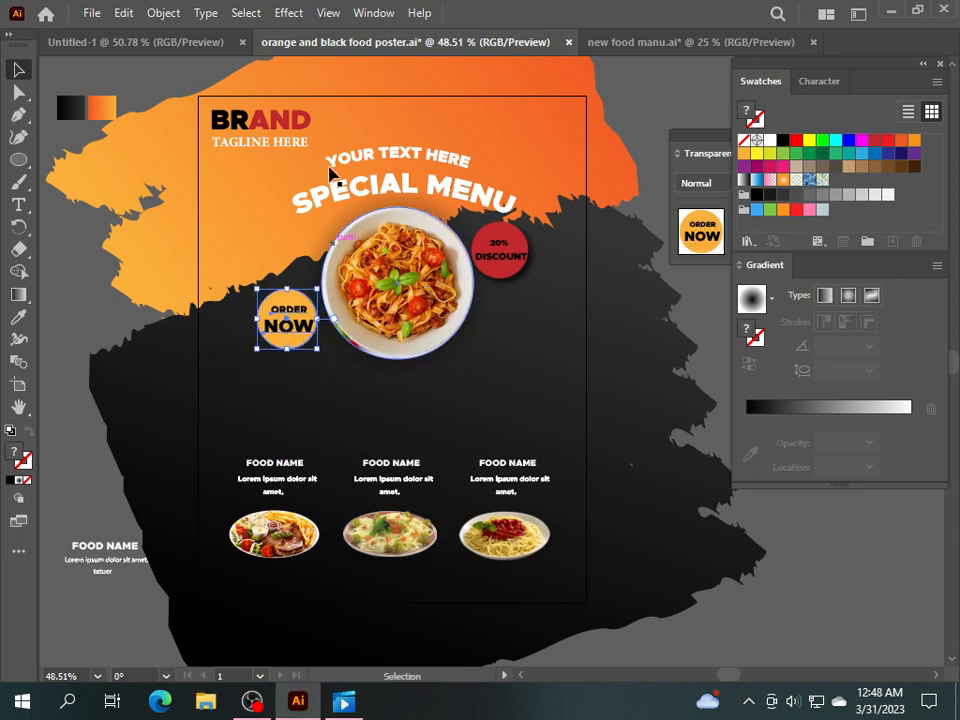
pyautogui.click(287, 13)
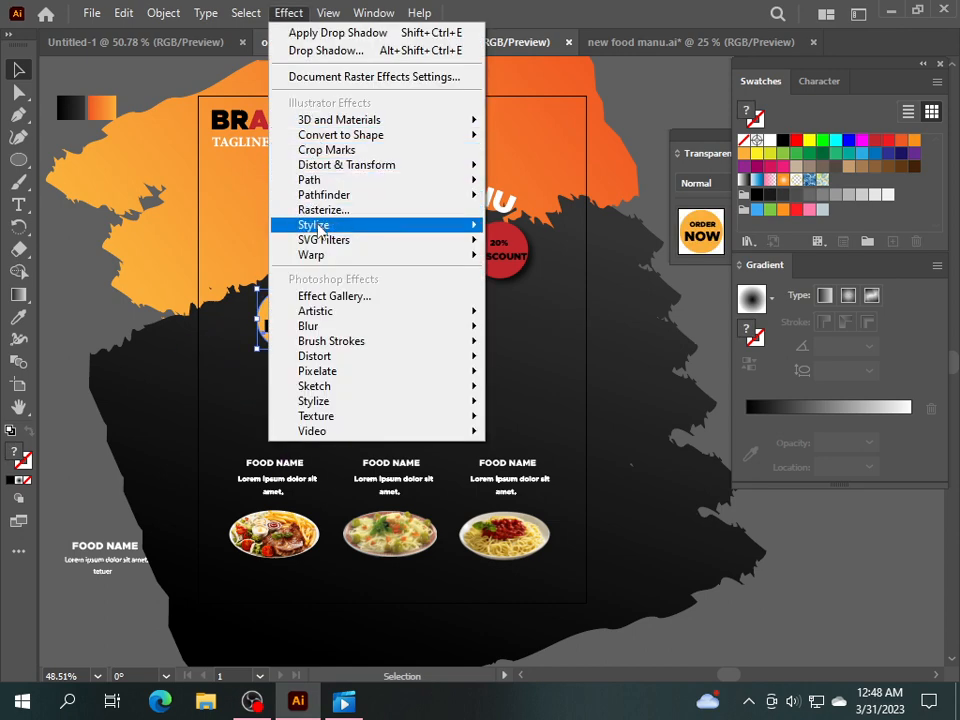
pyautogui.moveTo(313, 224)
pyautogui.click(545, 228)
pyautogui.click(469, 439)
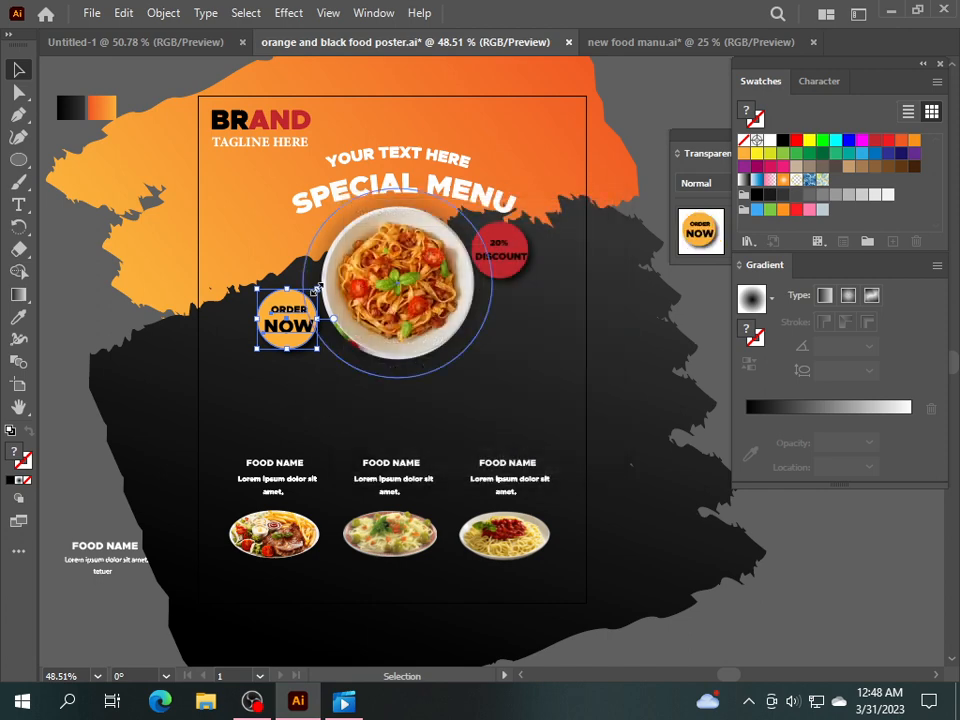
pyautogui.moveTo(316, 287); pyautogui.dragTo(314, 289)
pyautogui.moveTo(270, 342); pyautogui.dragTo(288, 346)
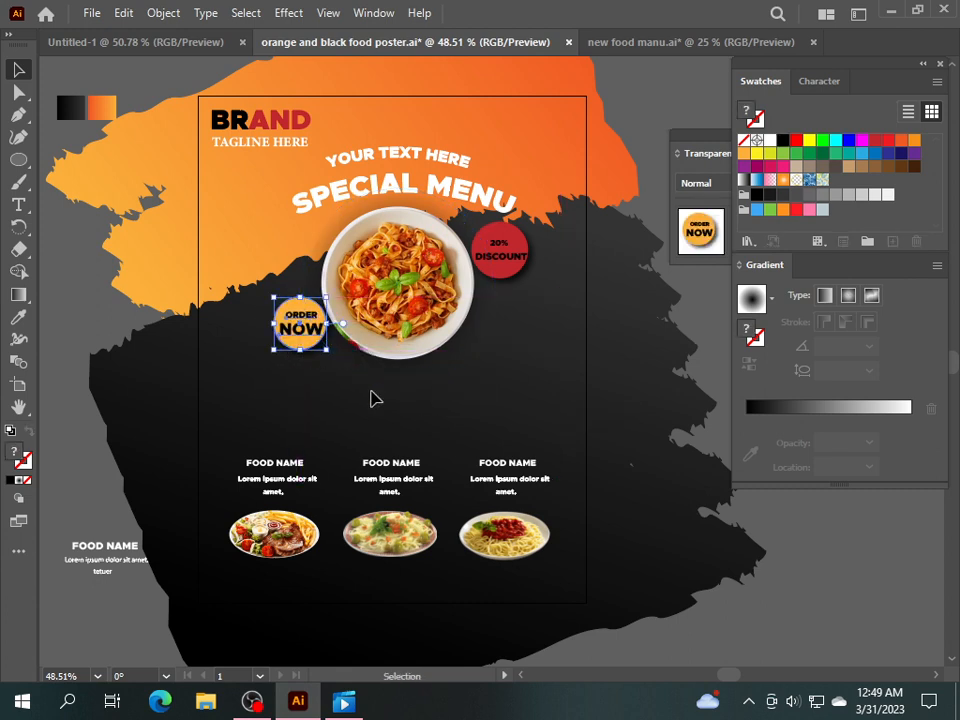
pyautogui.click(298, 378)
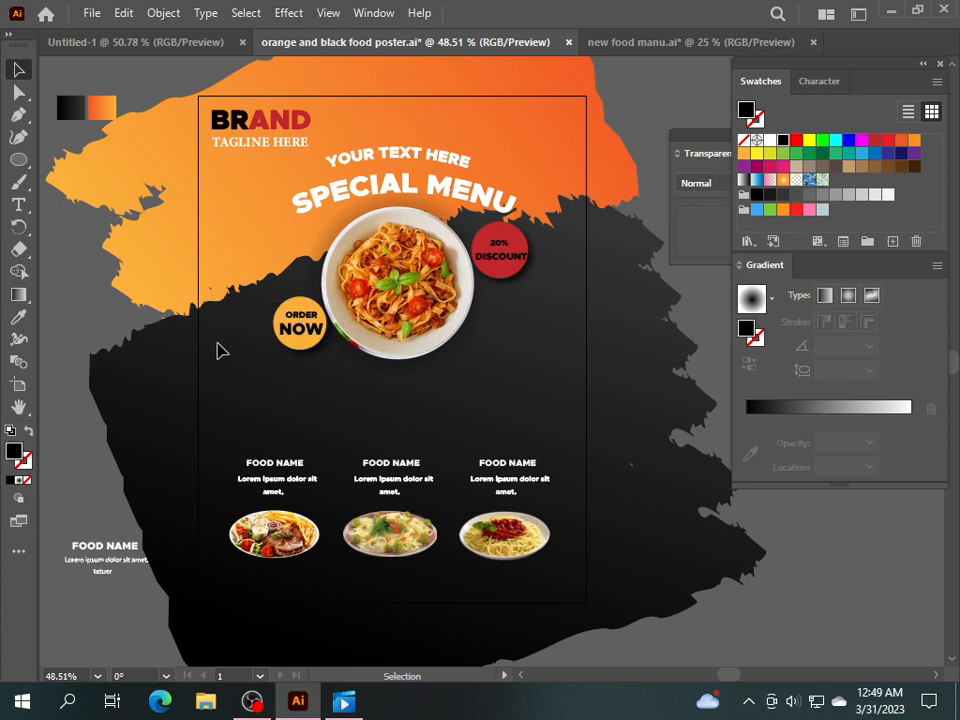
# Create a 5 px by 5 px circle with the Ellipse tool.
pyautogui.press('l')
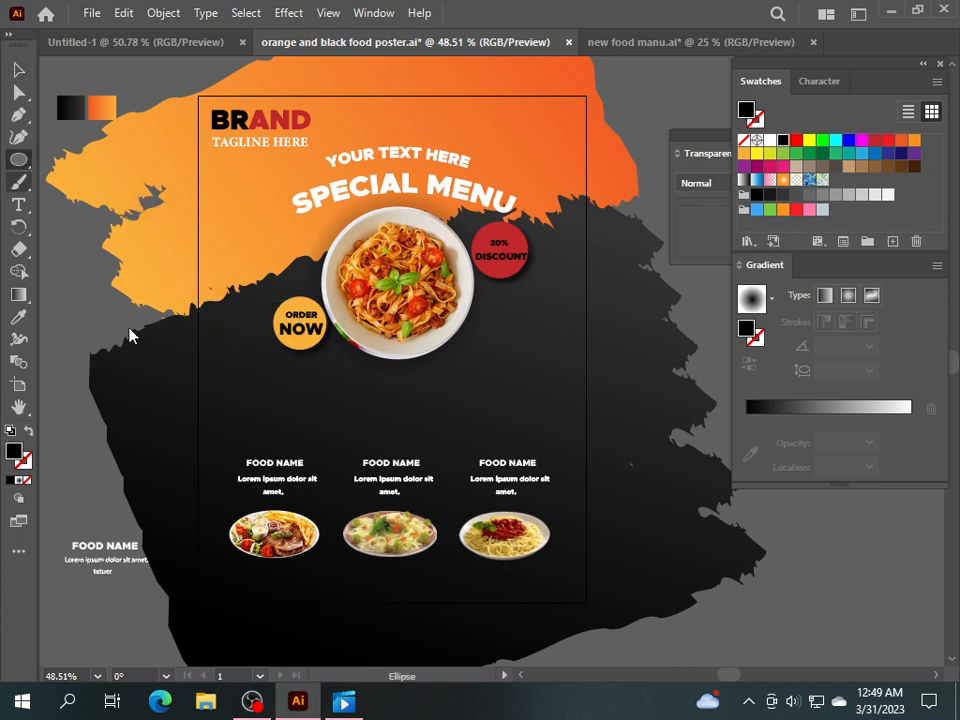
pyautogui.click(228, 374)
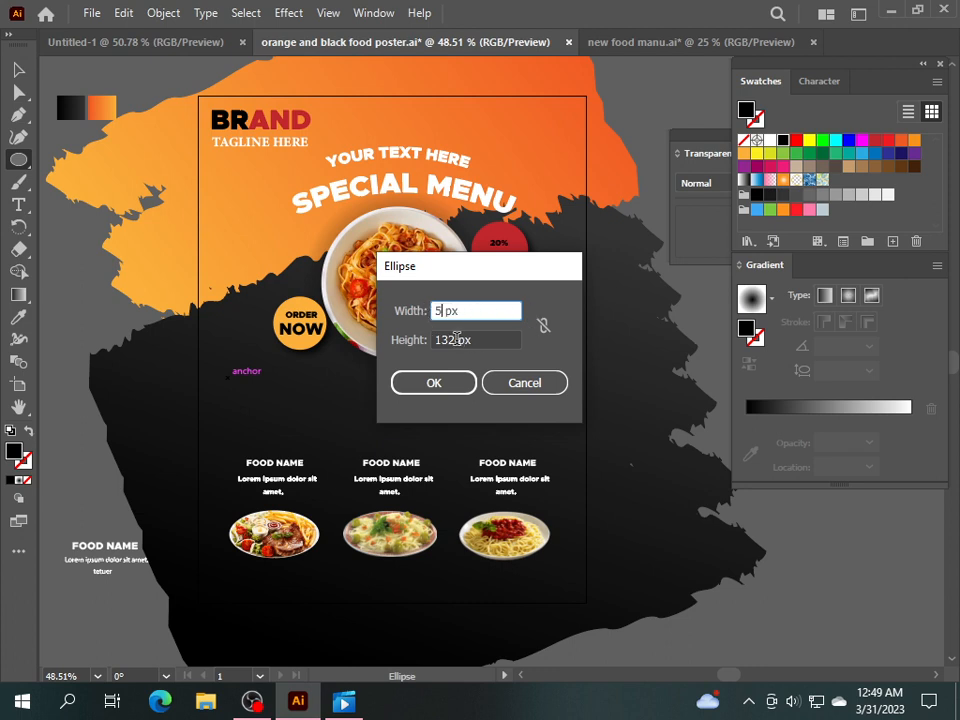
pyautogui.press('Tab')
pyautogui.write('5')
pyautogui.click(438, 388)
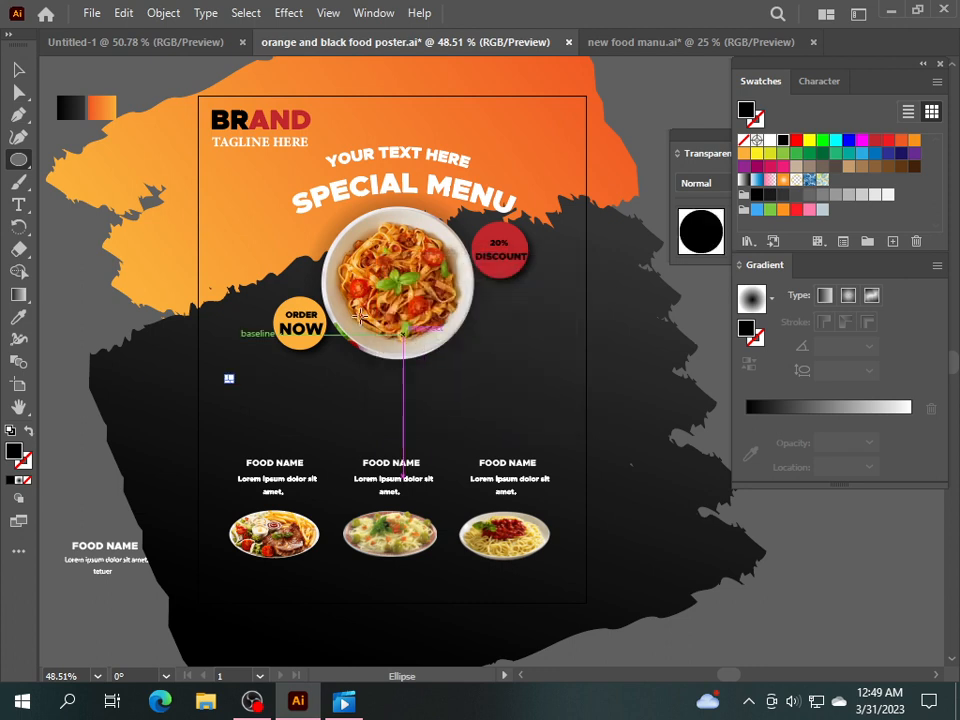
# Fill the dot white, move it below the pasta plate, and copy it along the lower edge.
pyautogui.press('v')
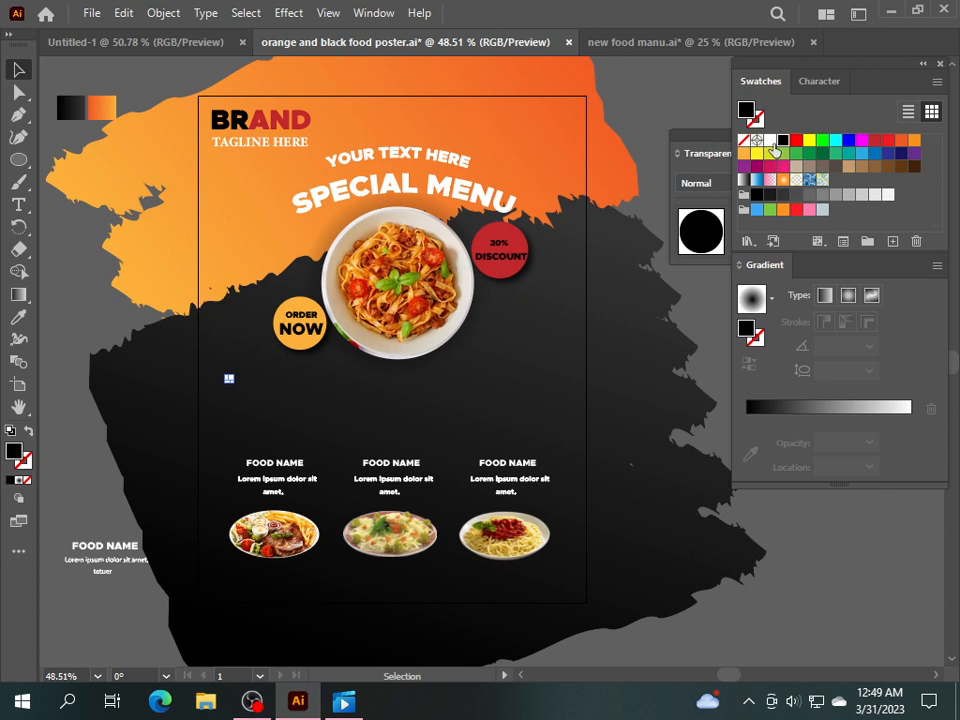
pyautogui.click(771, 141)
pyautogui.moveTo(229, 379); pyautogui.dragTo(456, 354)
pyautogui.click(372, 380)
pyautogui.click(375, 396)
pyautogui.moveTo(360, 375); pyautogui.dragTo(310, 288)
# Copy dots near the ORDER NOW badge and across the plate's upper left, top and upper right.
pyautogui.moveTo(364, 371); pyautogui.dragTo(314, 249)
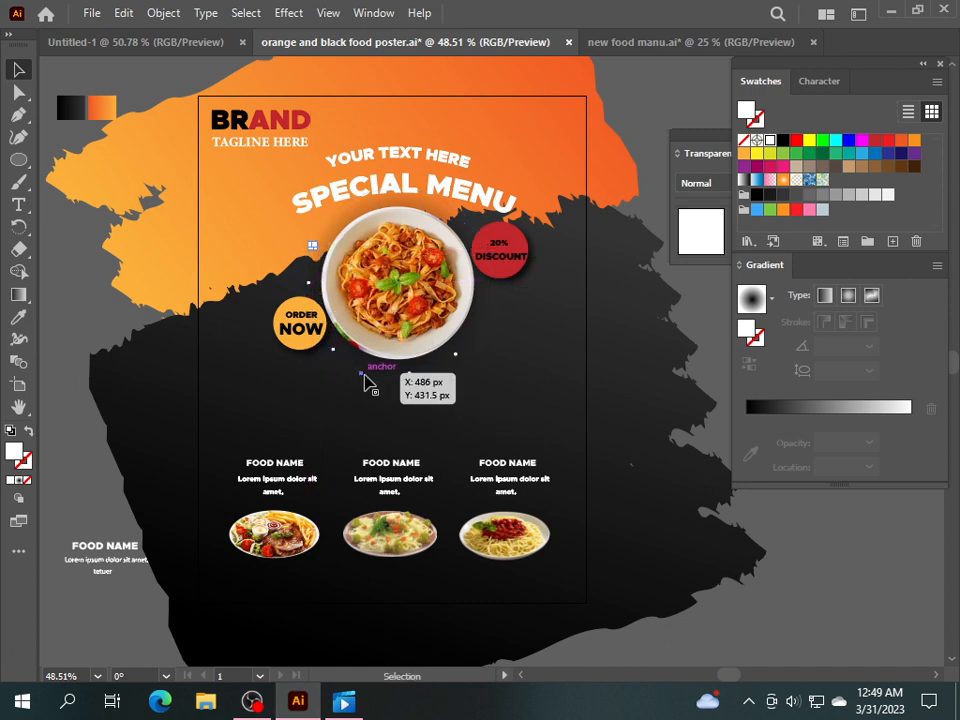
pyautogui.moveTo(363, 375); pyautogui.dragTo(333, 223)
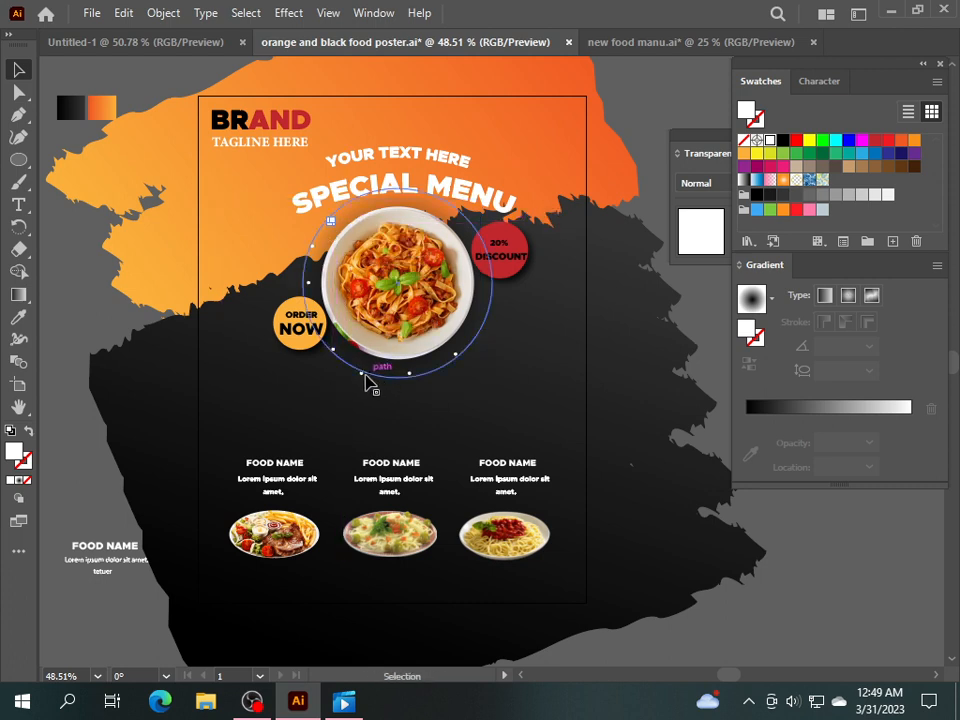
pyautogui.moveTo(366, 378); pyautogui.dragTo(367, 208)
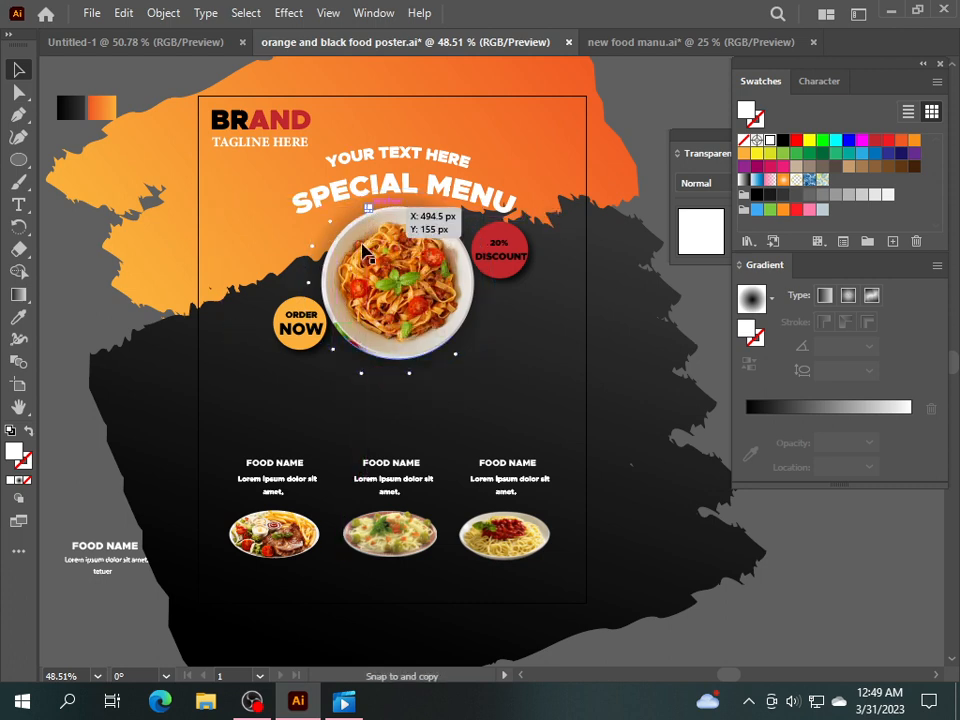
pyautogui.moveTo(364, 379); pyautogui.dragTo(404, 206)
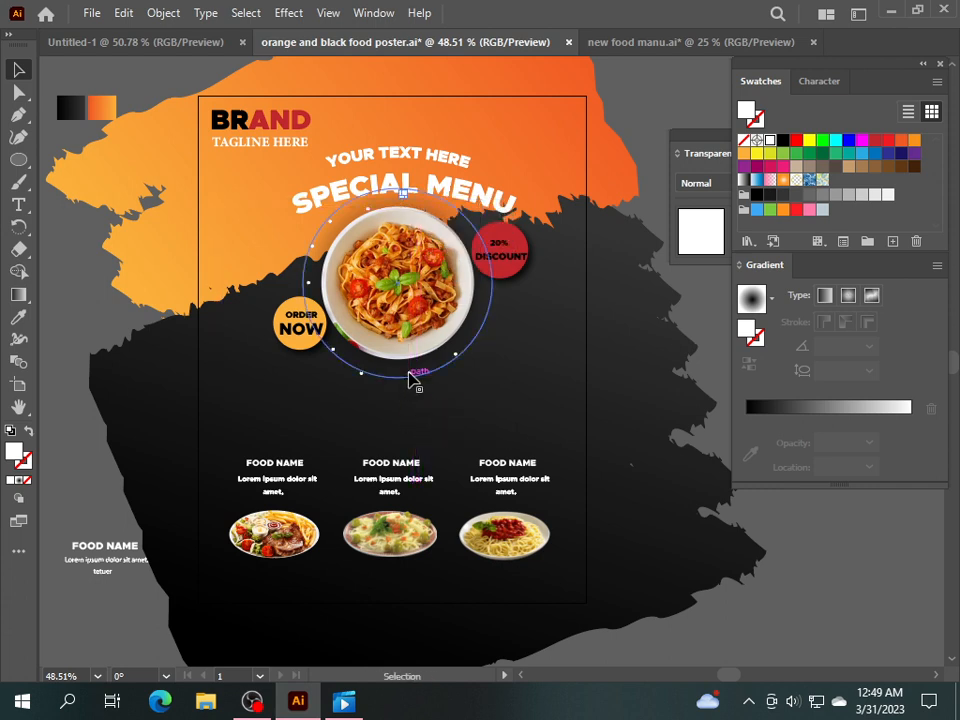
pyautogui.click(701, 328)
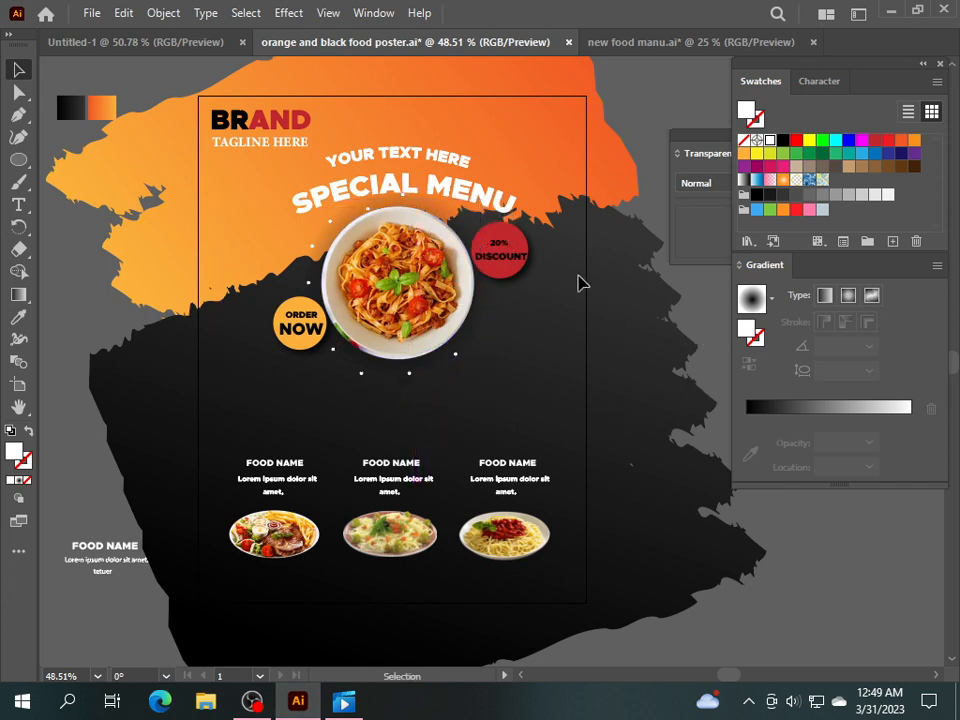
pyautogui.click(404, 194)
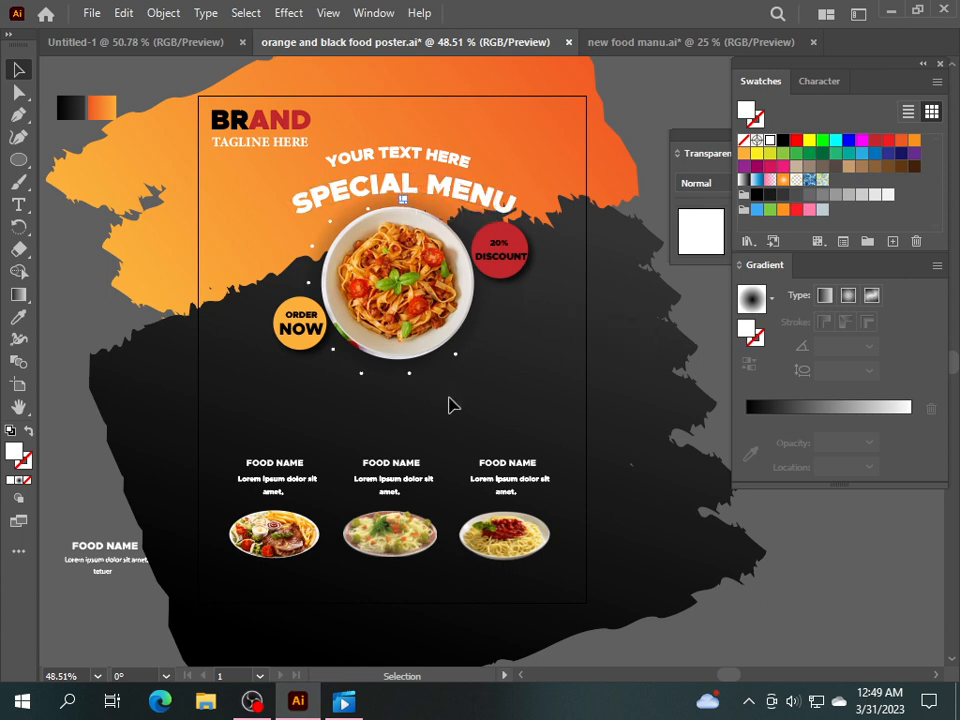
pyautogui.click(716, 323)
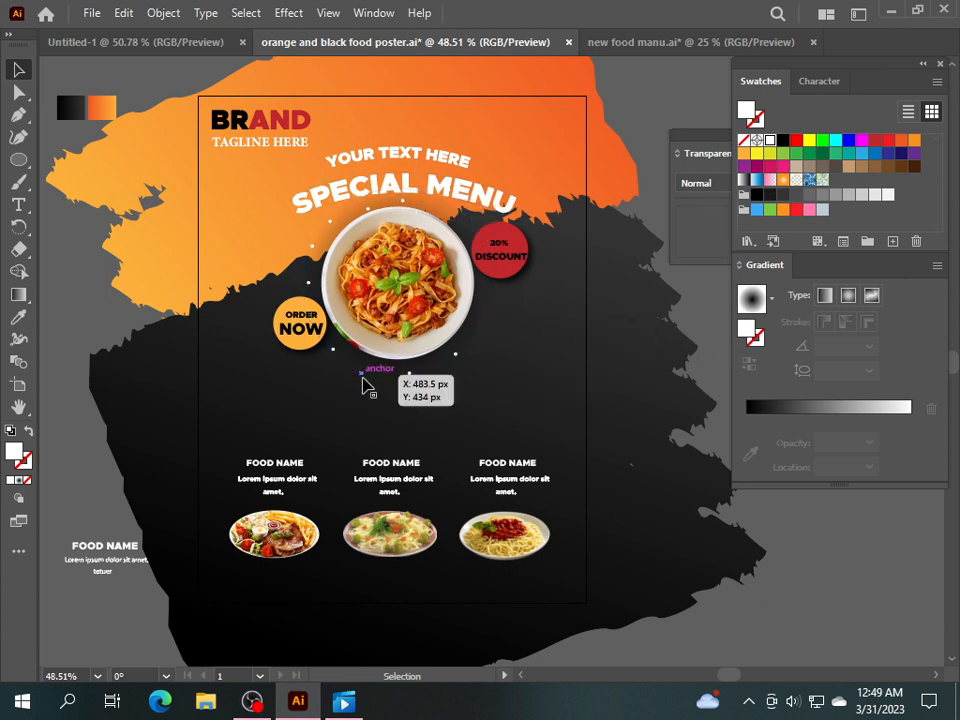
# Copy more dots along the plate's right edge, toward the discount badge and up to the top.
pyautogui.moveTo(363, 380); pyautogui.dragTo(477, 328)
pyautogui.moveTo(360, 375); pyautogui.dragTo(487, 287)
pyautogui.moveTo(361, 375); pyautogui.dragTo(470, 238)
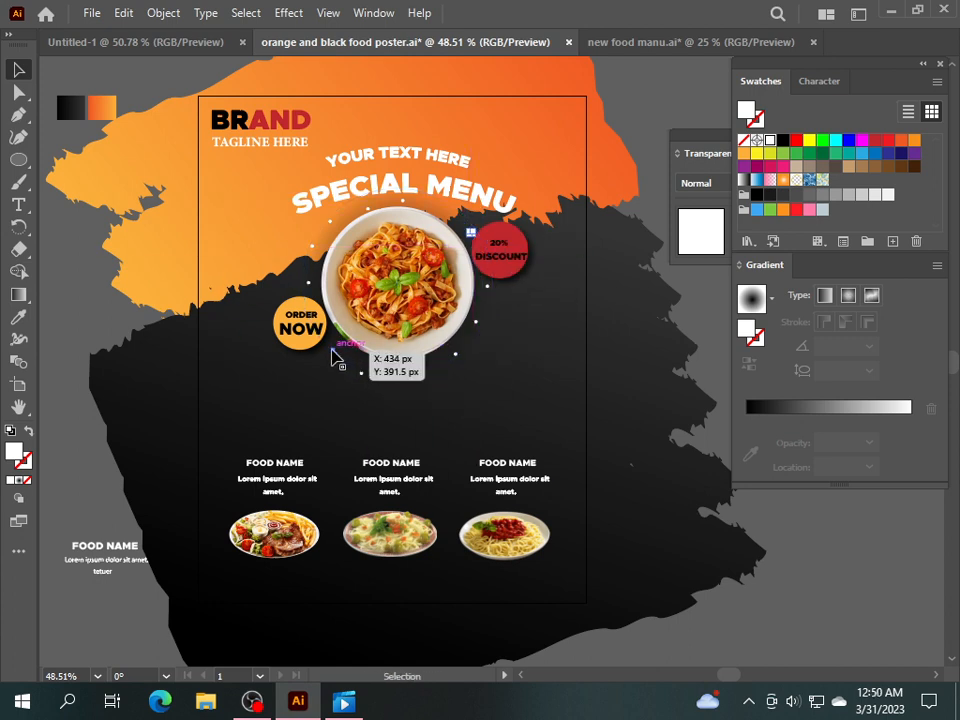
pyautogui.moveTo(334, 358); pyautogui.dragTo(447, 214)
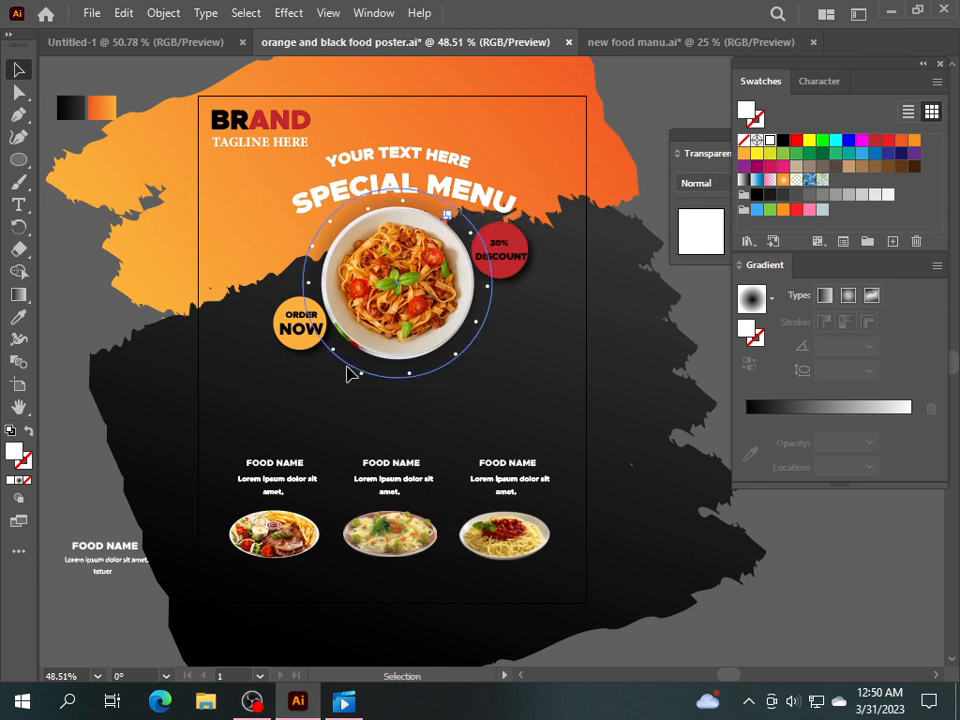
pyautogui.moveTo(336, 358); pyautogui.dragTo(428, 202)
pyautogui.click(79, 311)
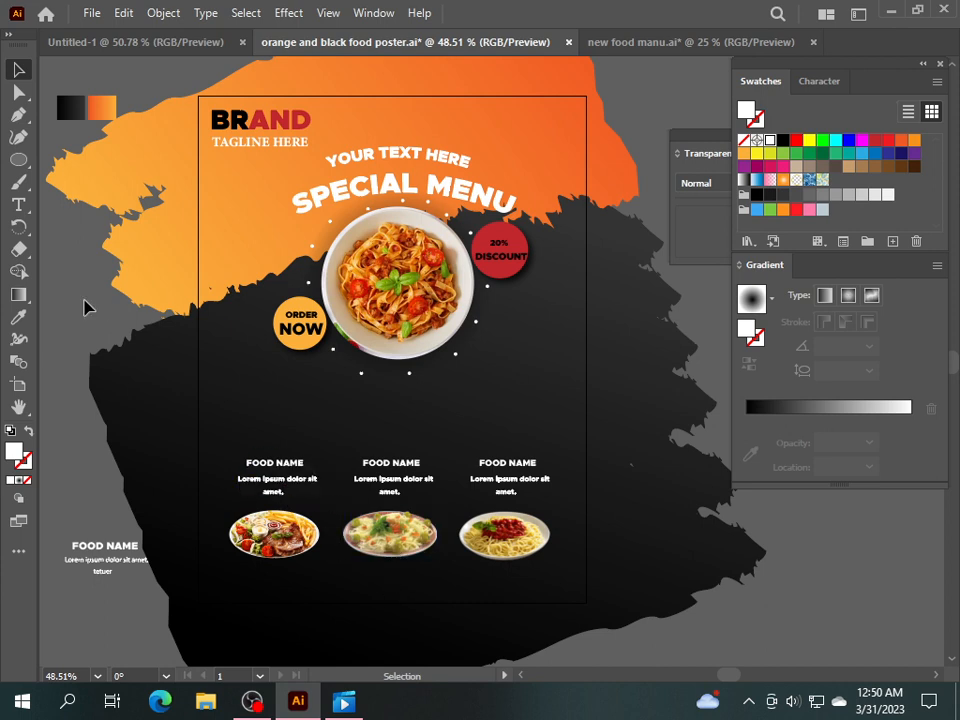
# Create a small 8 px ellipse and scale it up into a larger white dot.
pyautogui.click(249, 390)
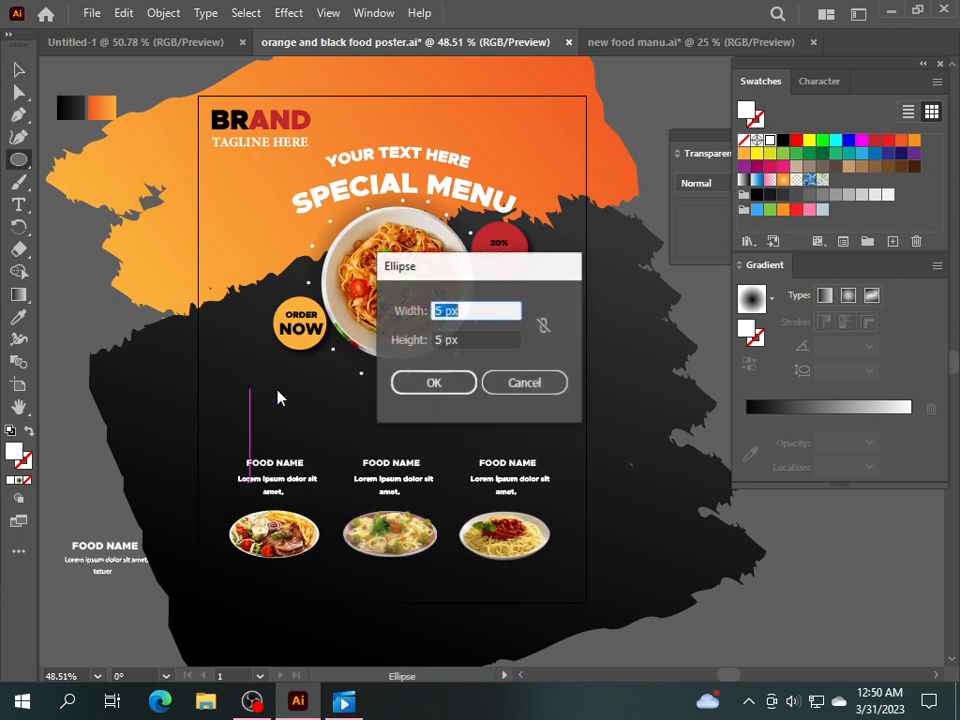
pyautogui.click(440, 340)
pyautogui.write('8')
pyautogui.click(433, 382)
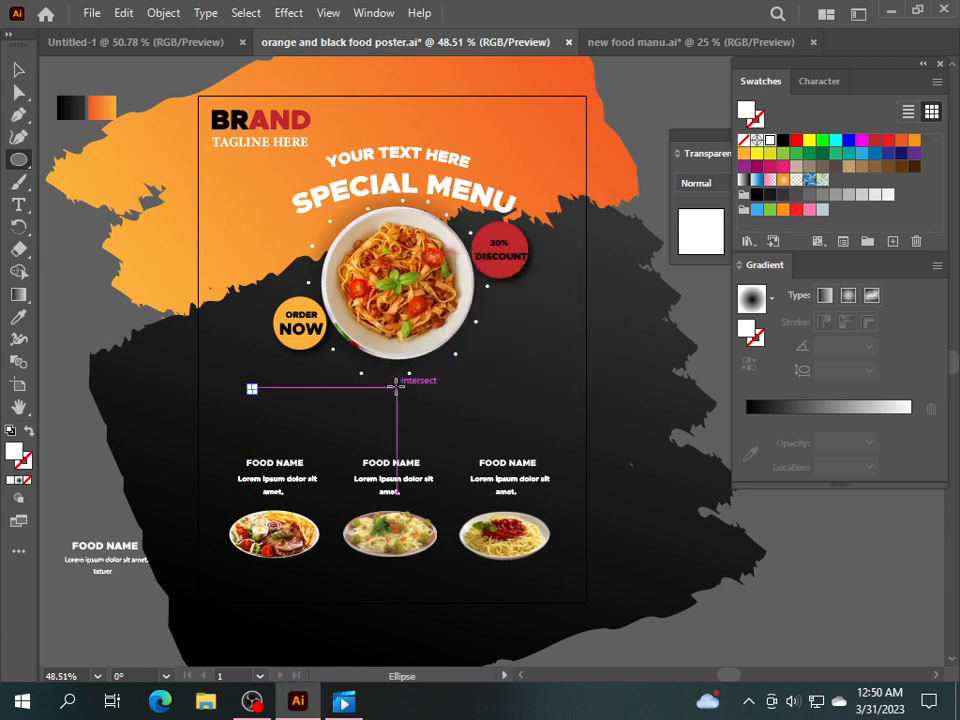
pyautogui.click(57, 288)
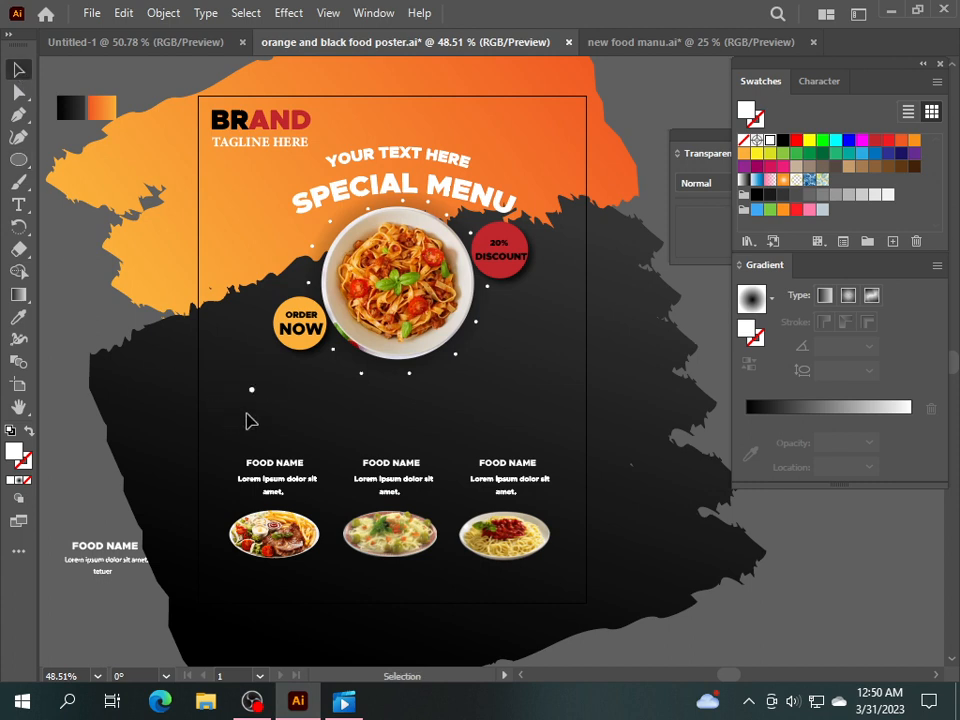
pyautogui.click(251, 392)
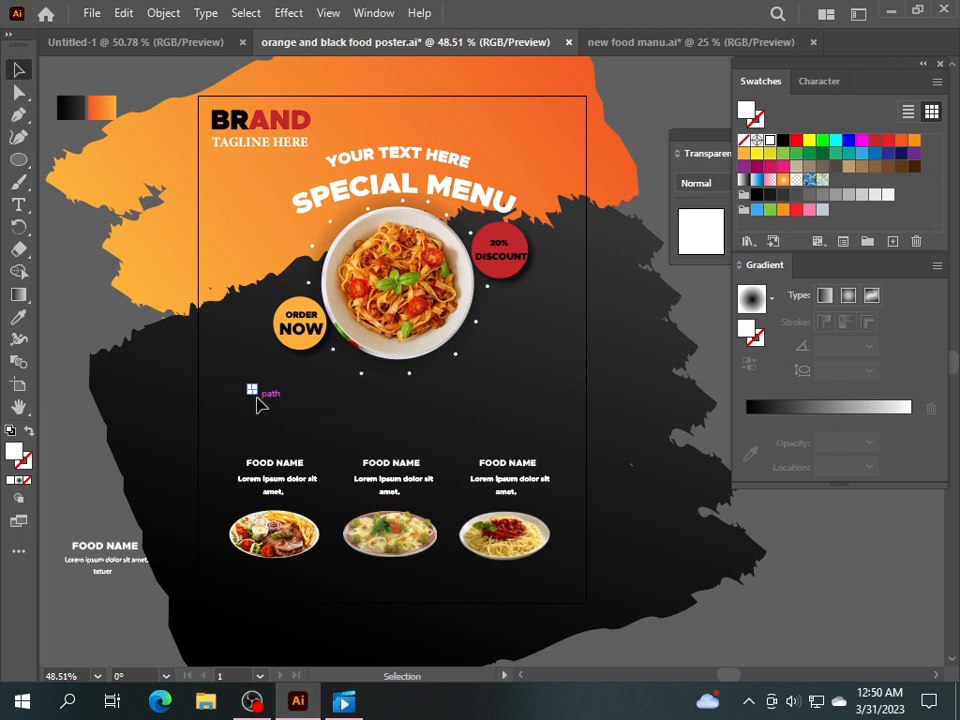
pyautogui.moveTo(253, 391); pyautogui.dragTo(292, 250)
pyautogui.click(122, 313)
# Scatter copies of the larger dot around the plate's top, right, bottom and left edge.
pyautogui.moveTo(256, 393); pyautogui.dragTo(415, 218)
pyautogui.click(253, 407)
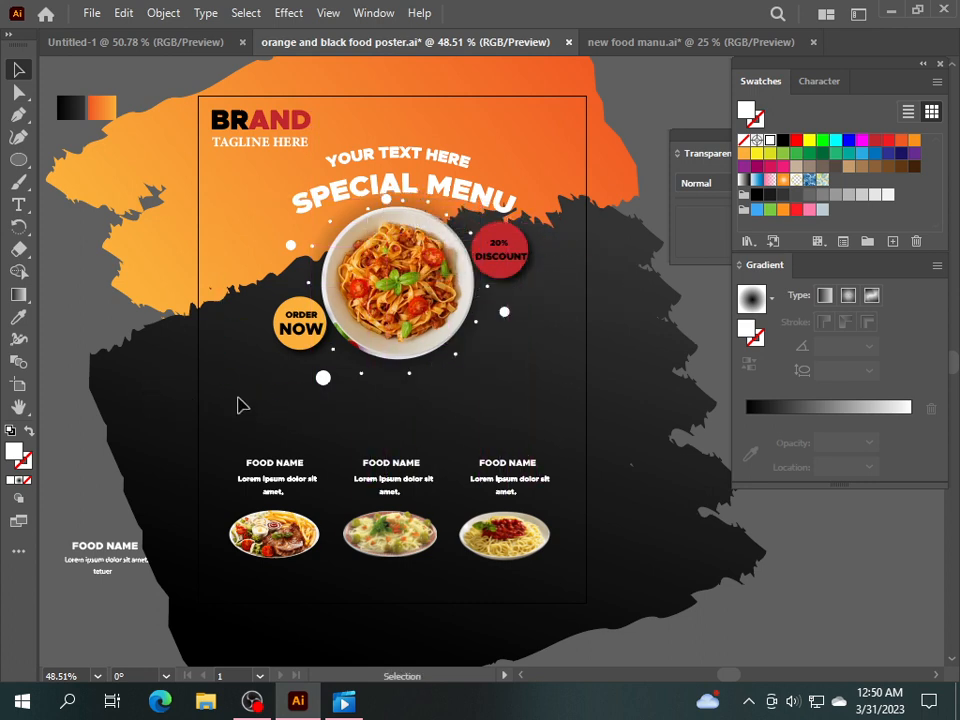
pyautogui.moveTo(323, 377); pyautogui.dragTo(497, 370)
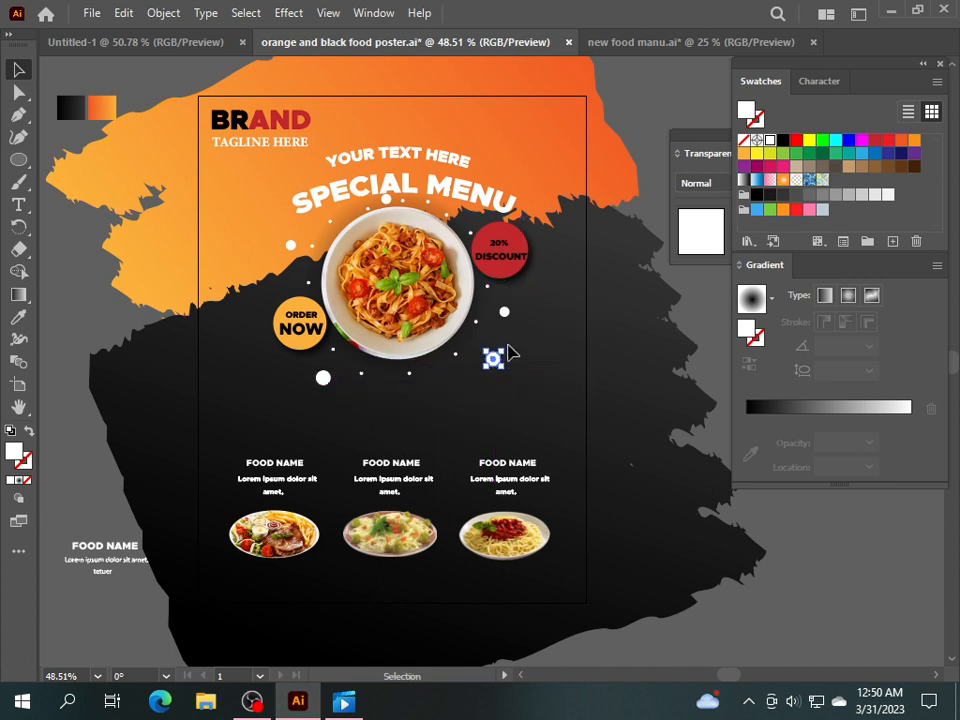
pyautogui.moveTo(504, 314); pyautogui.dragTo(438, 386)
pyautogui.moveTo(321, 377); pyautogui.dragTo(268, 284)
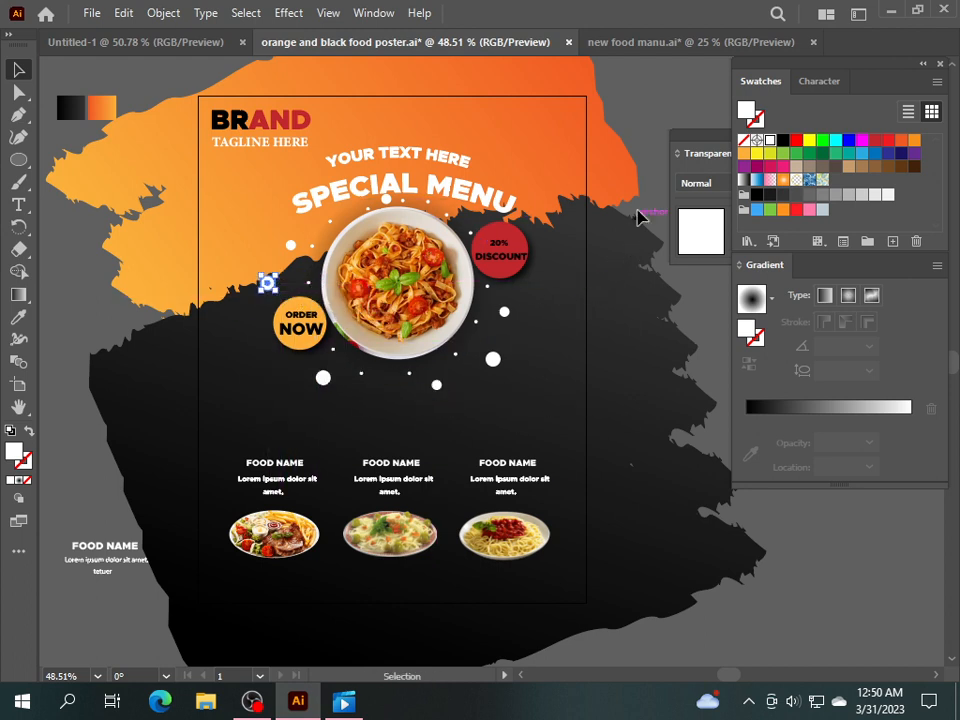
pyautogui.click(660, 130)
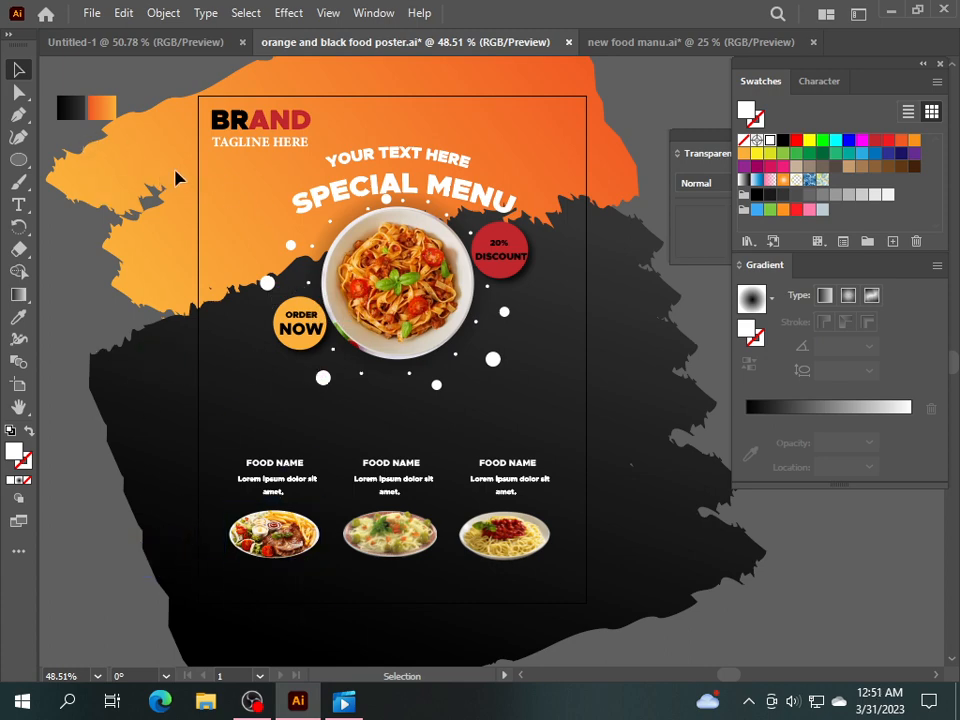
# Unlock all objects and draw a rectangle exactly covering the artboard.
pyautogui.click(170, 13)
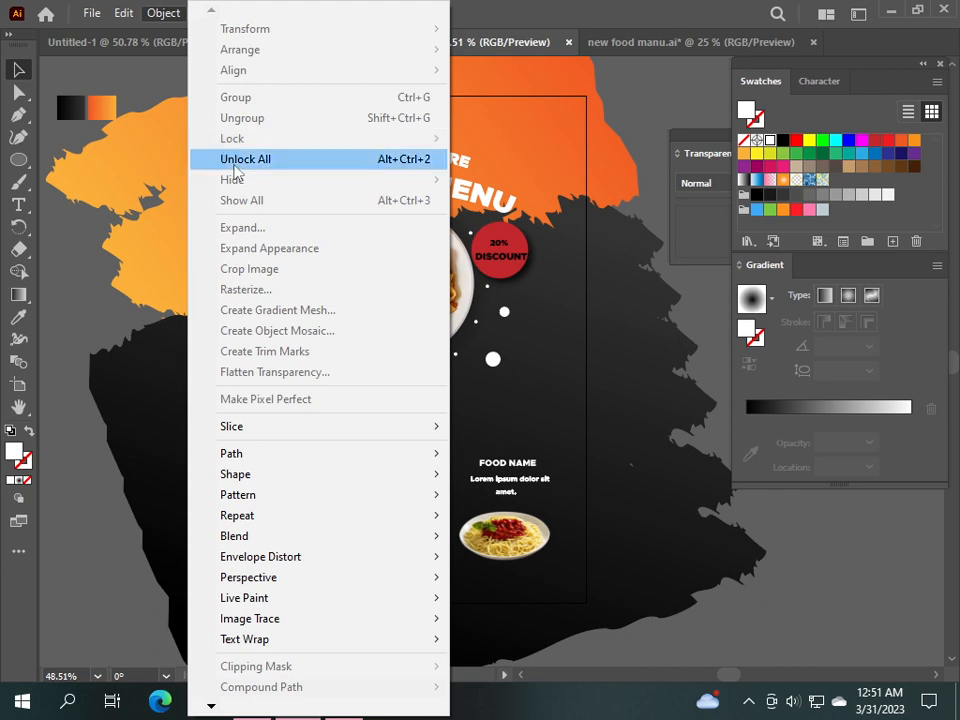
pyautogui.click(236, 162)
pyautogui.click(44, 222)
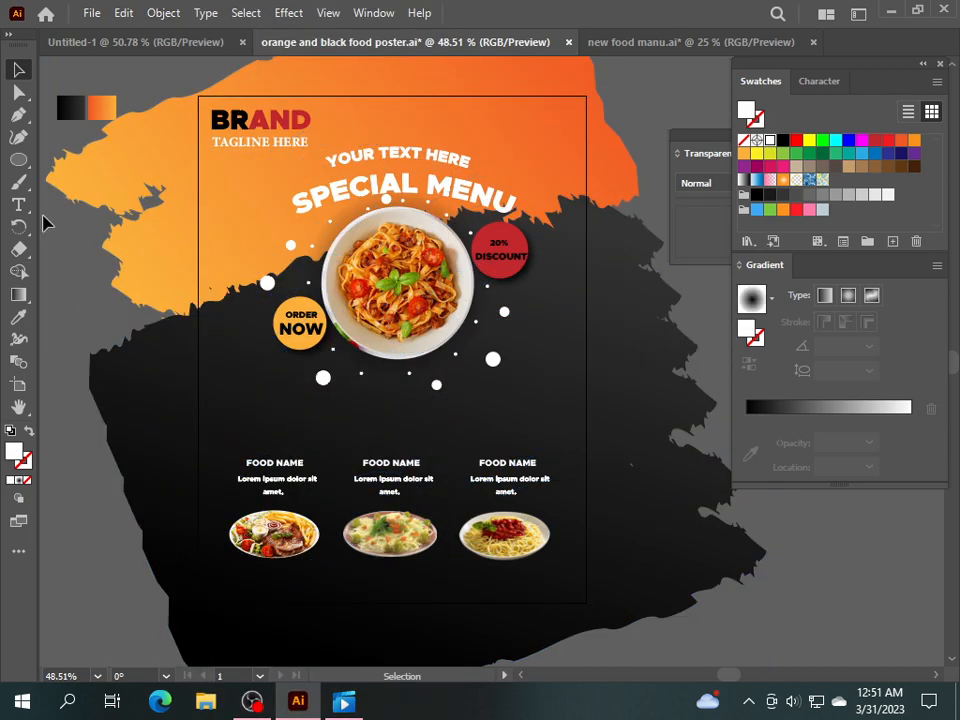
pyautogui.moveTo(17, 165); pyautogui.dragTo(118, 158)
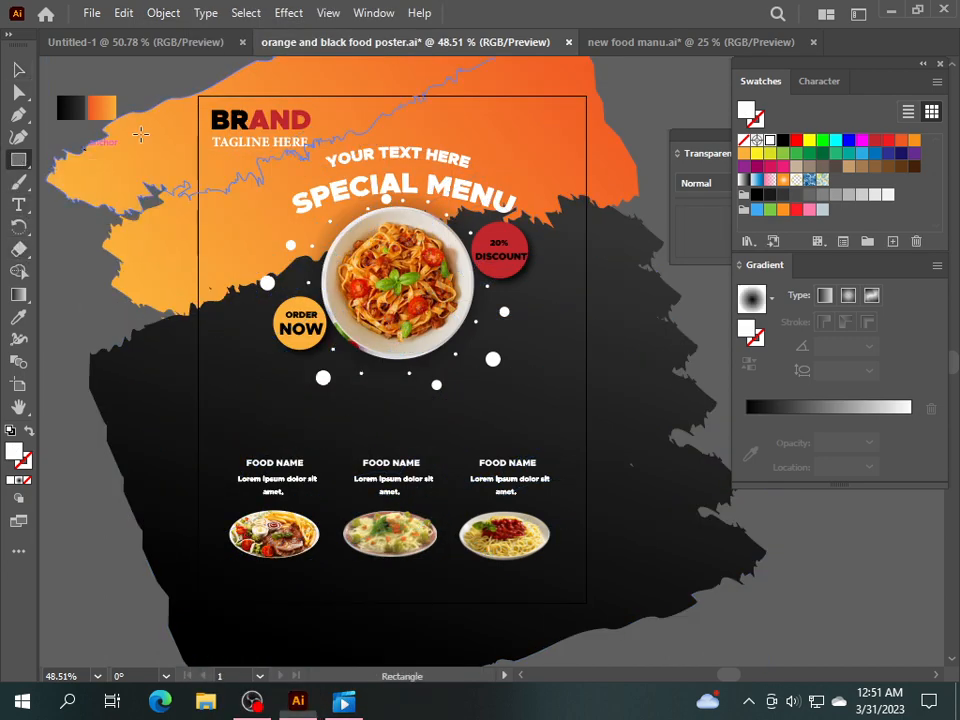
pyautogui.moveTo(198, 96); pyautogui.dragTo(587, 602)
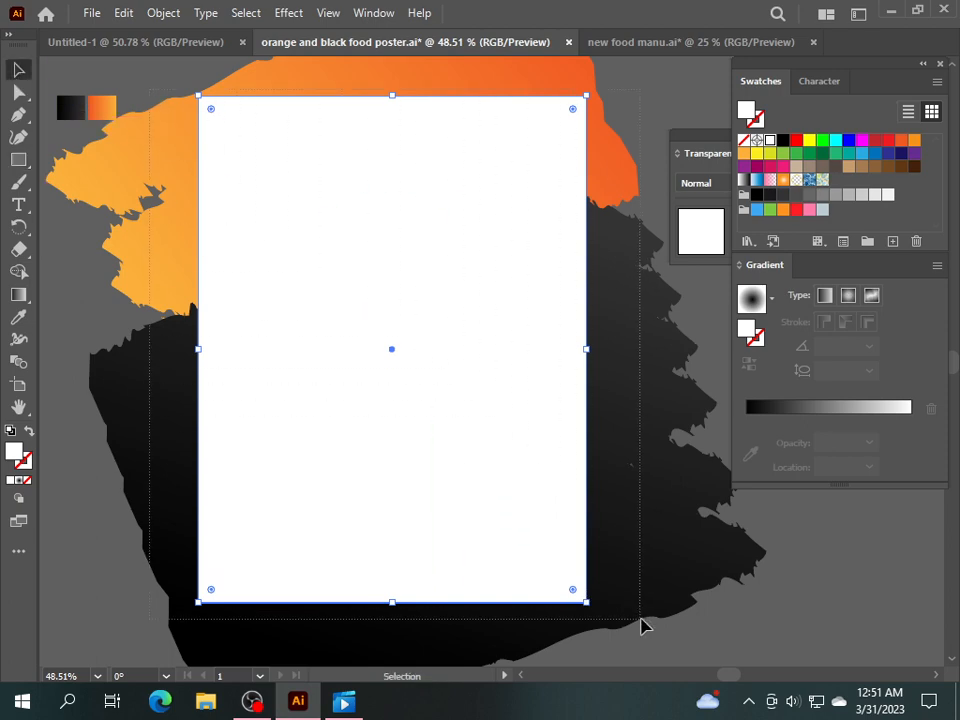
# Select everything and make a clipping mask from the artboard-sized rectangle.
pyautogui.hotkey('ctrl', 'a')
pyautogui.rightClick(423, 269)
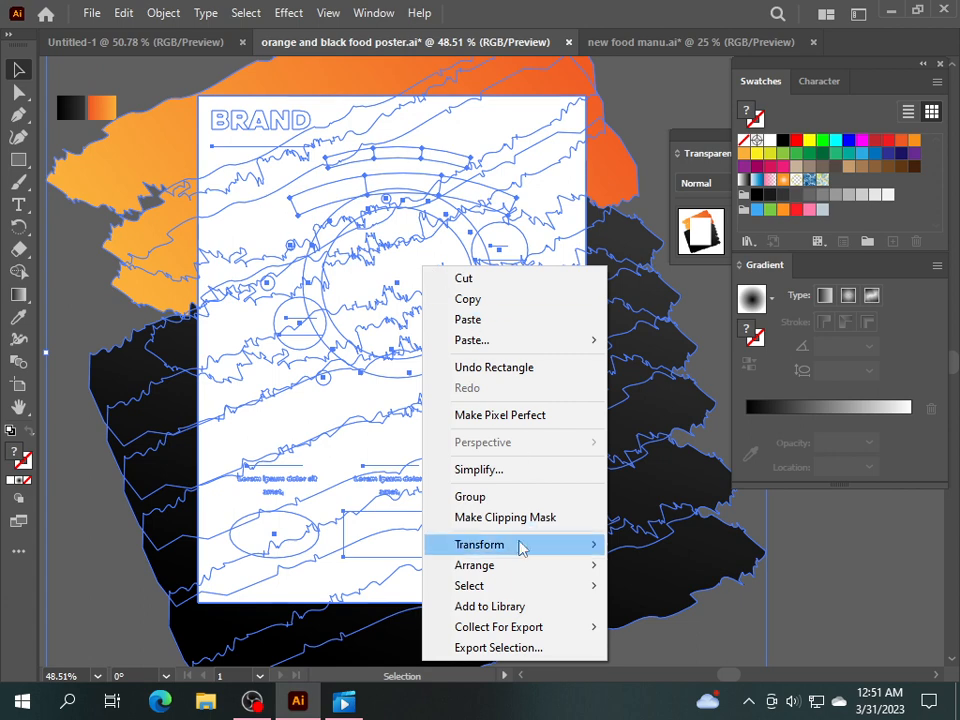
pyautogui.click(478, 518)
pyautogui.click(631, 502)
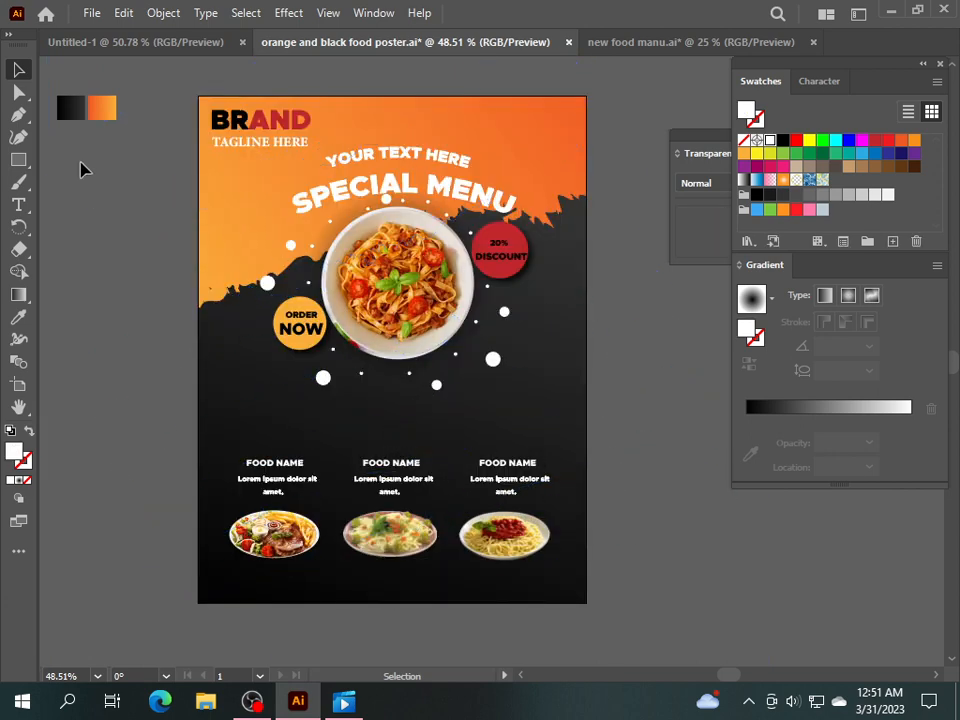
# Nudge the two gradient sample squares up and right, then close the Transparency panel.
pyautogui.click(104, 110)
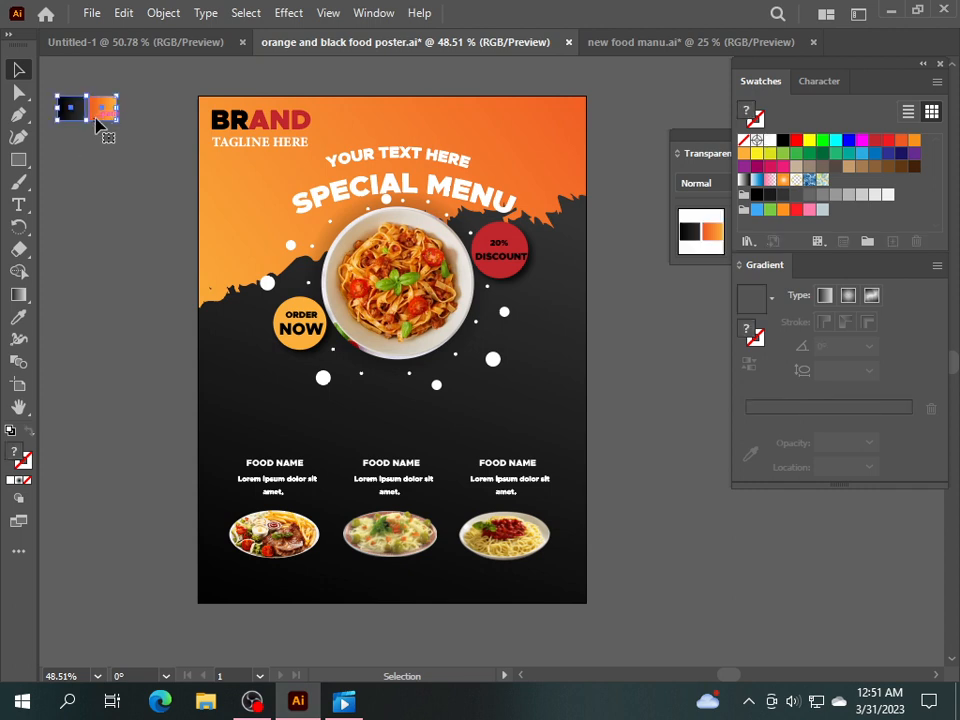
pyautogui.moveTo(100, 111); pyautogui.dragTo(109, 107)
pyautogui.click(122, 212)
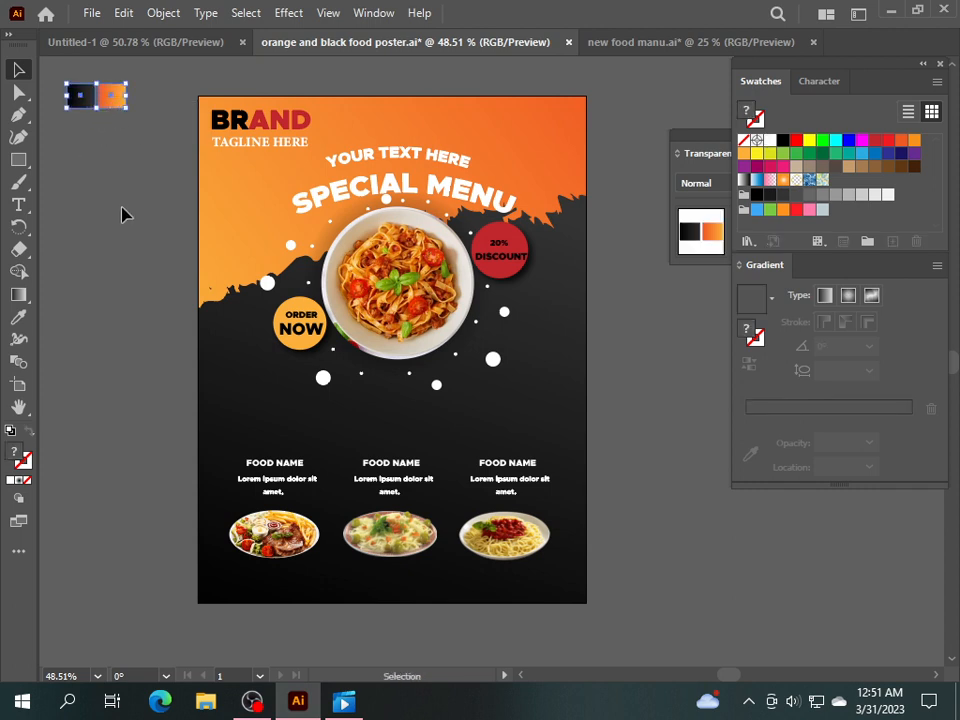
pyautogui.moveTo(724, 150); pyautogui.dragTo(640, 197)
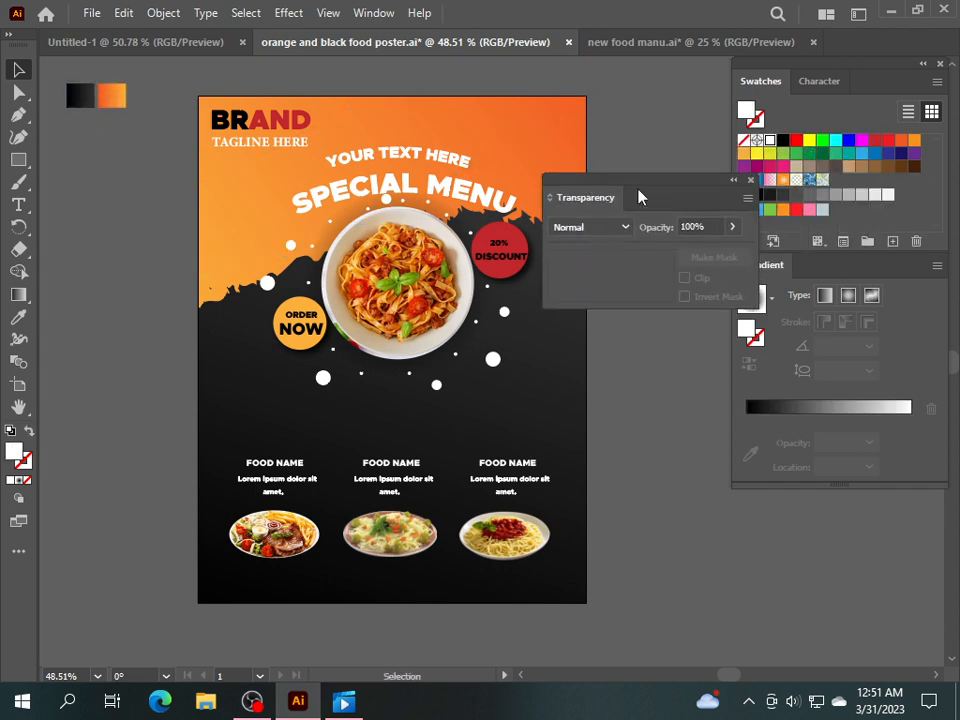
pyautogui.click(751, 181)
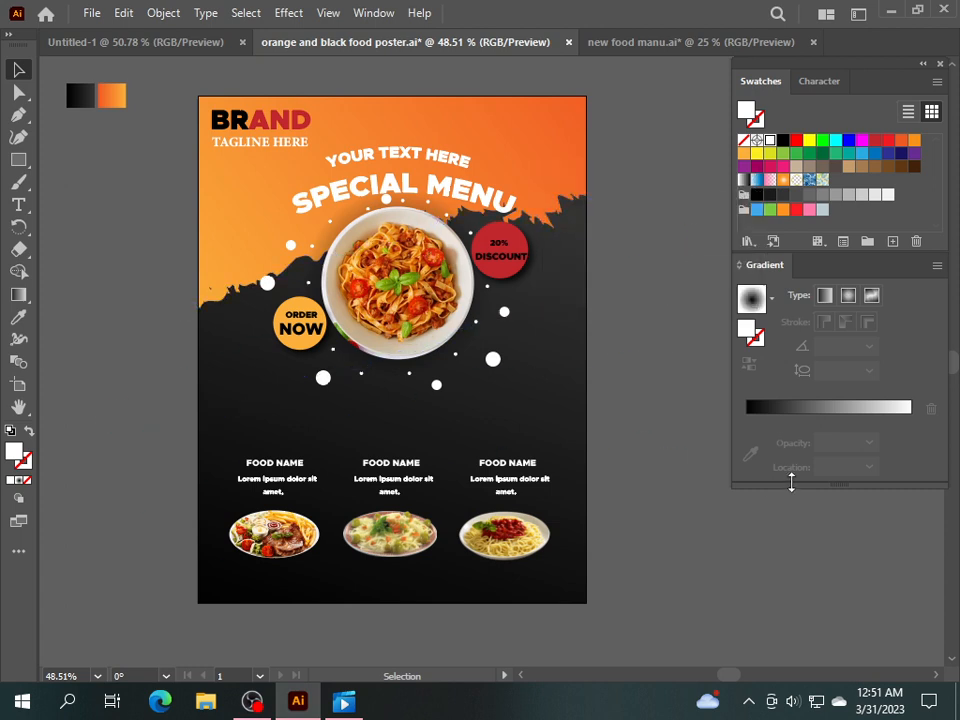